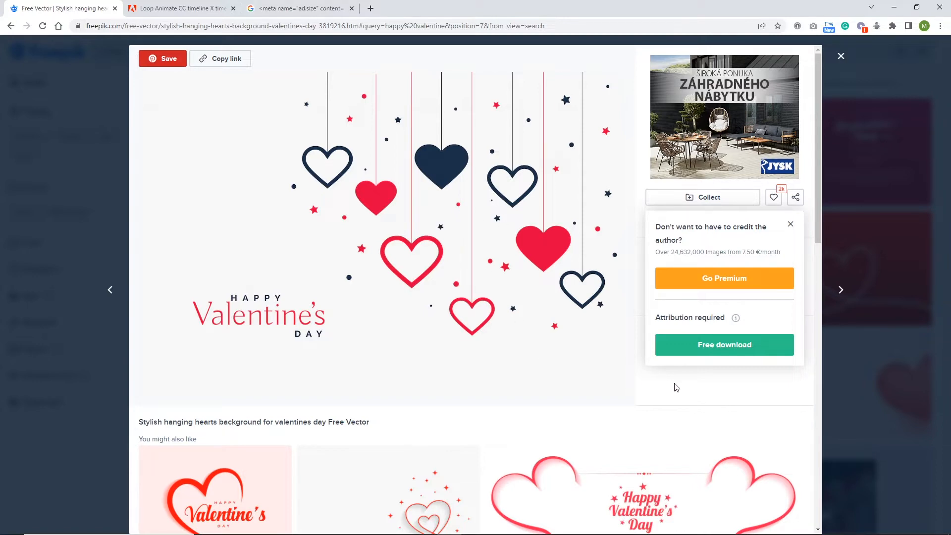
# - Download the stylish hanging hearts vector as a free file and open the freepik folder in File Explorer
pyautogui.click(701, 349)
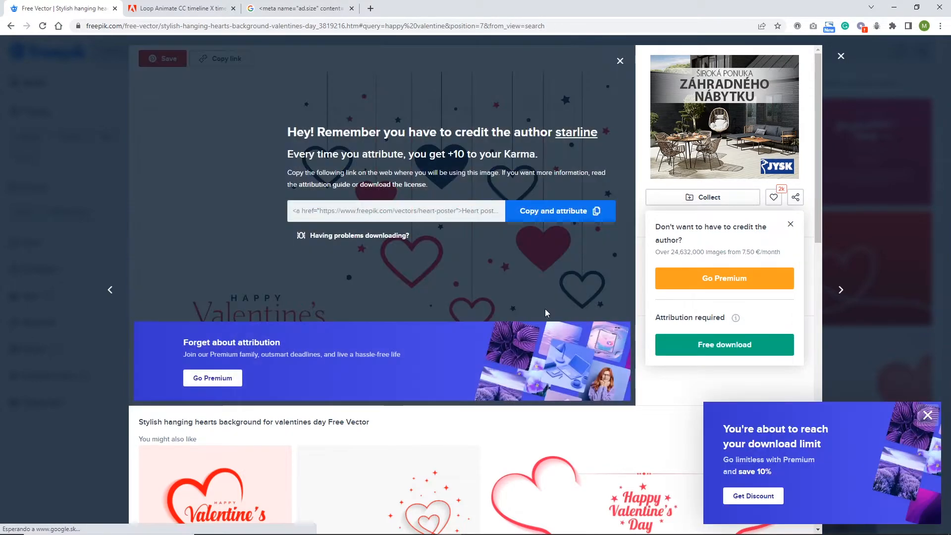
pyautogui.click(572, 411)
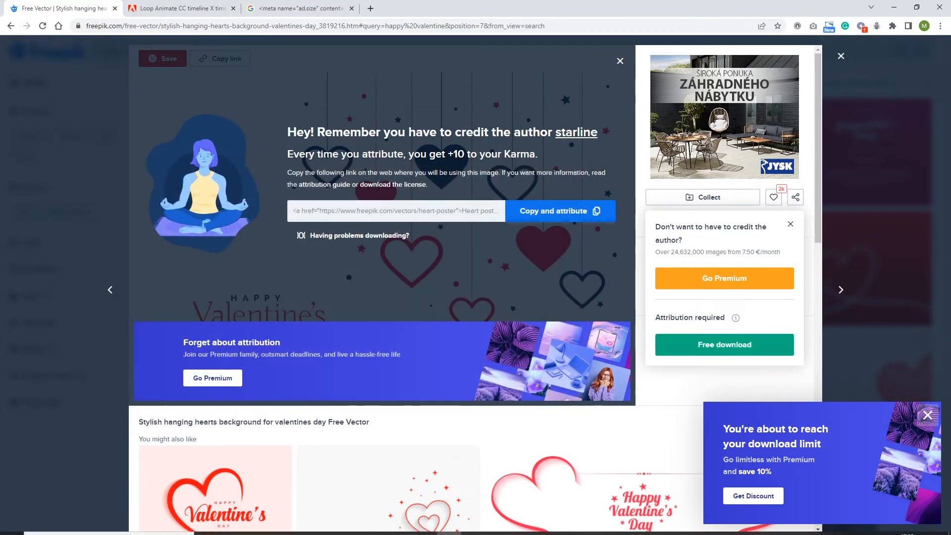
pyautogui.click(353, 525)
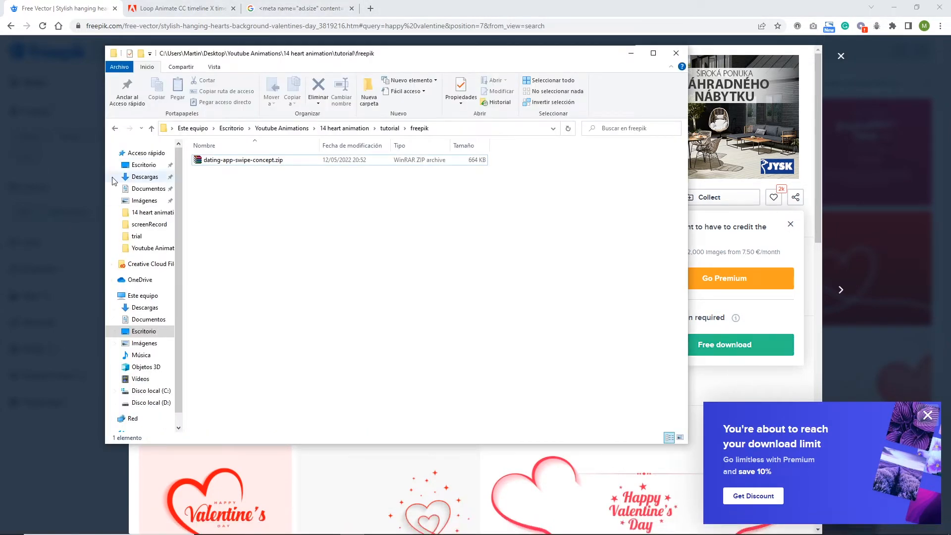
# - Extract dating-app-swipe-concept.zip into the current folder and open 17157.eps in Illustrator
pyautogui.rightClick(230, 161)
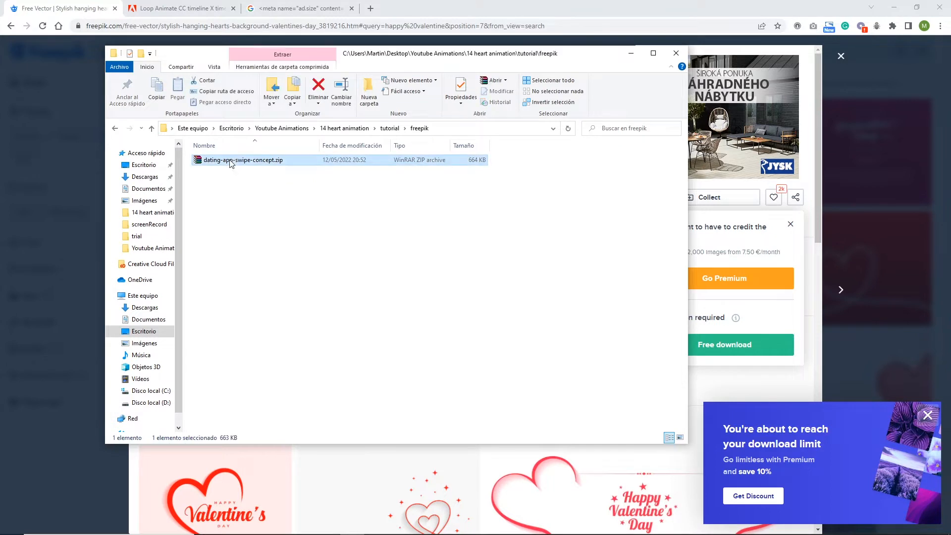
pyautogui.click(269, 223)
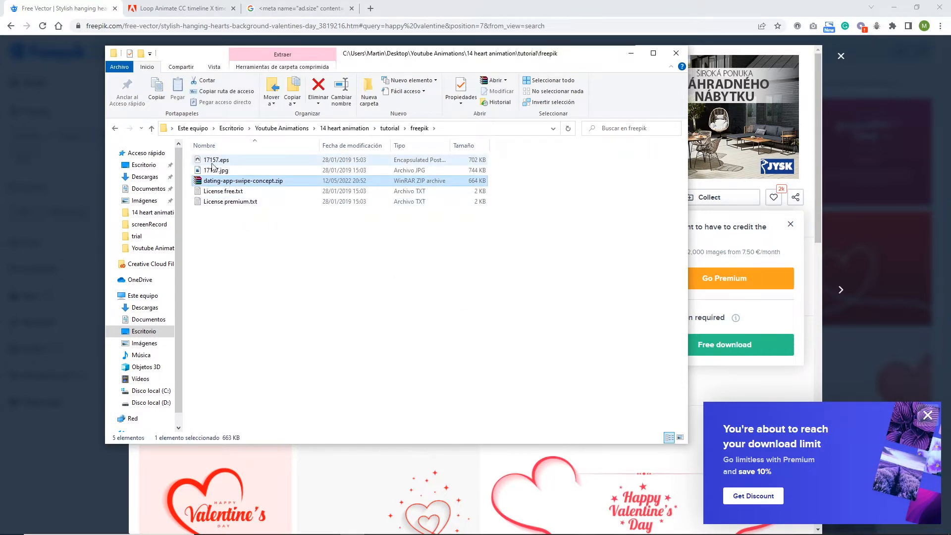
pyautogui.doubleClick(220, 163)
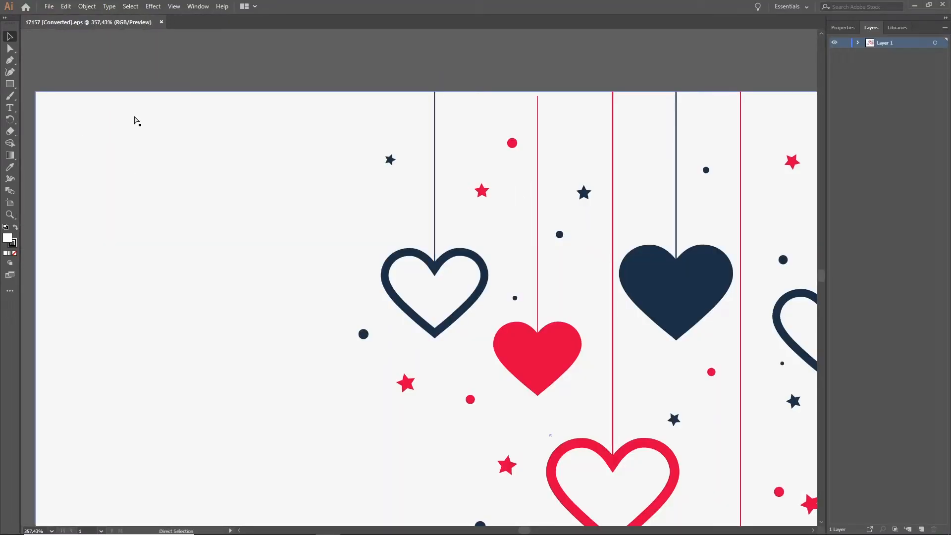
# - Create a new 300 x 600 px RGB document and return to the 17157 artwork
pyautogui.hotkey('ctrl', 'n')
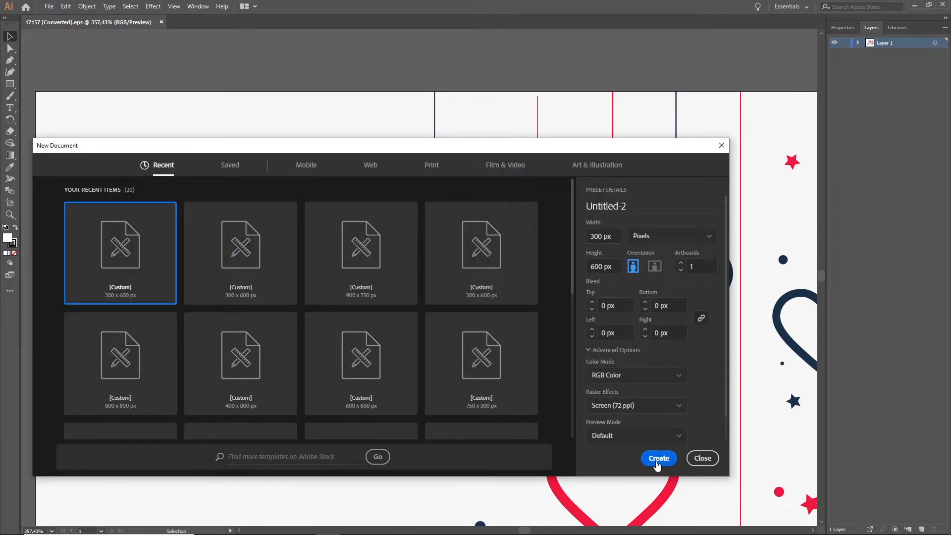
pyautogui.click(659, 458)
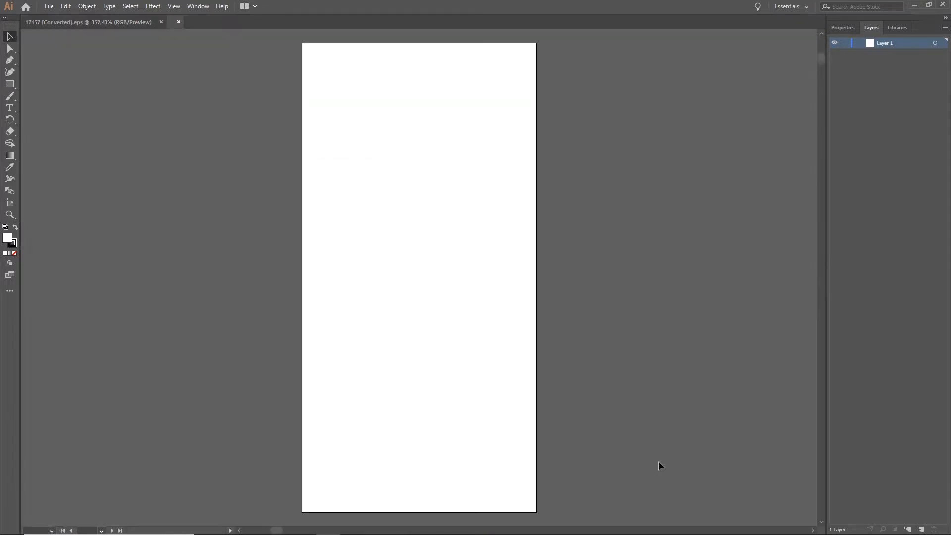
pyautogui.click(132, 23)
# - Move the whole Valentine's artwork slightly up and right of the artboard and ungroup it
pyautogui.hscroll(2, 402, 337)
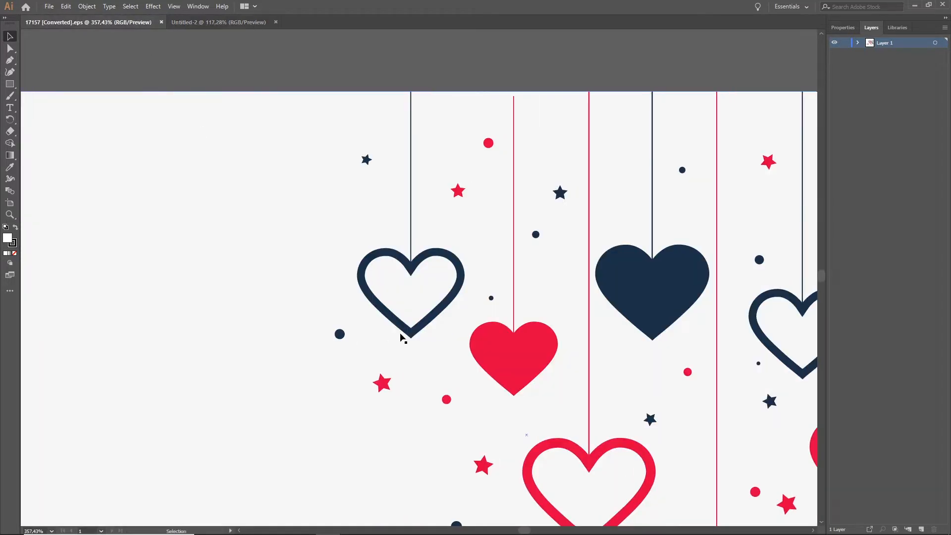
pyautogui.scroll(-5, 402, 337)
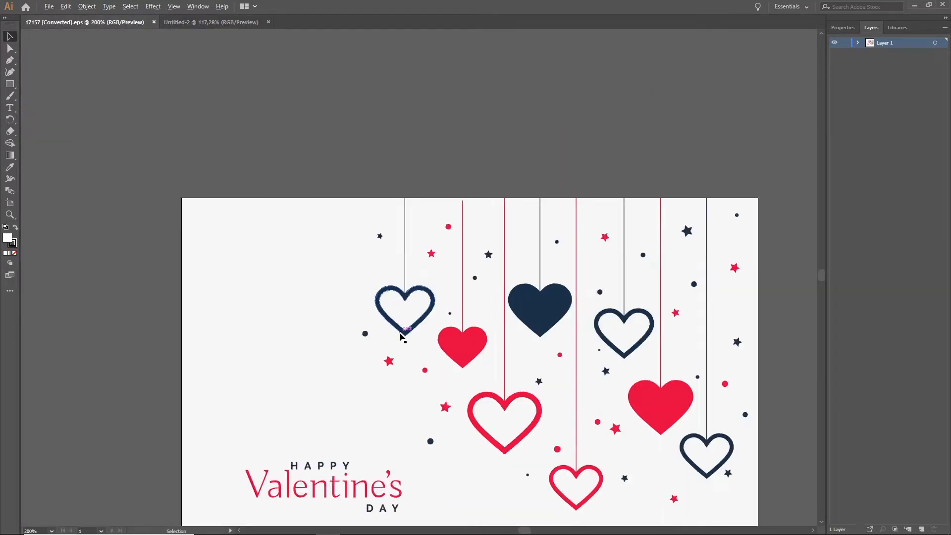
pyautogui.moveTo(450, 341); pyautogui.dragTo(444, 291)
pyautogui.click(372, 389)
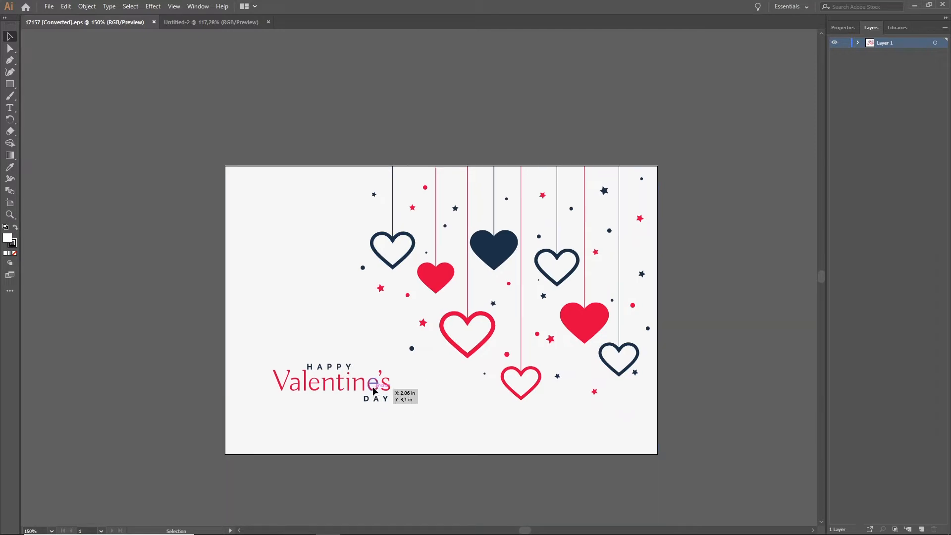
pyautogui.moveTo(377, 387); pyautogui.dragTo(405, 364)
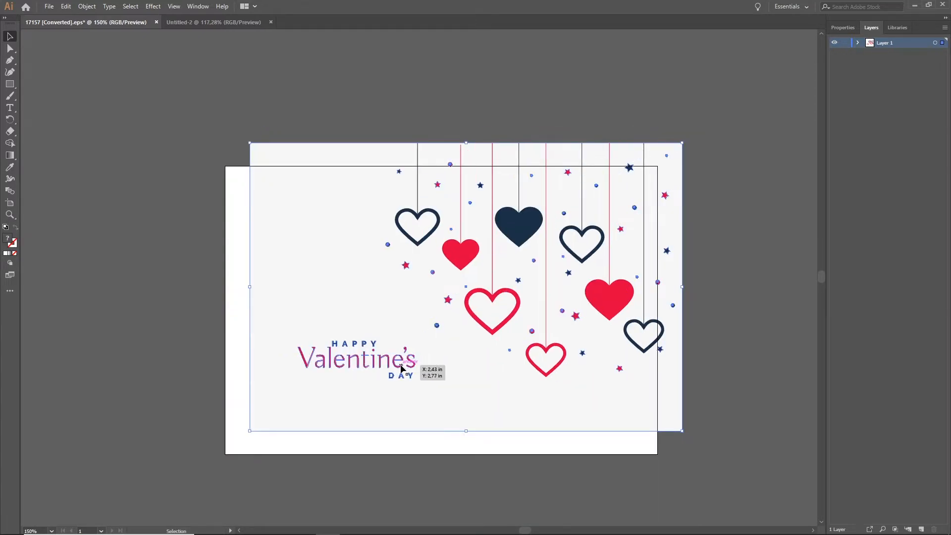
pyautogui.rightClick(401, 365)
pyautogui.click(424, 448)
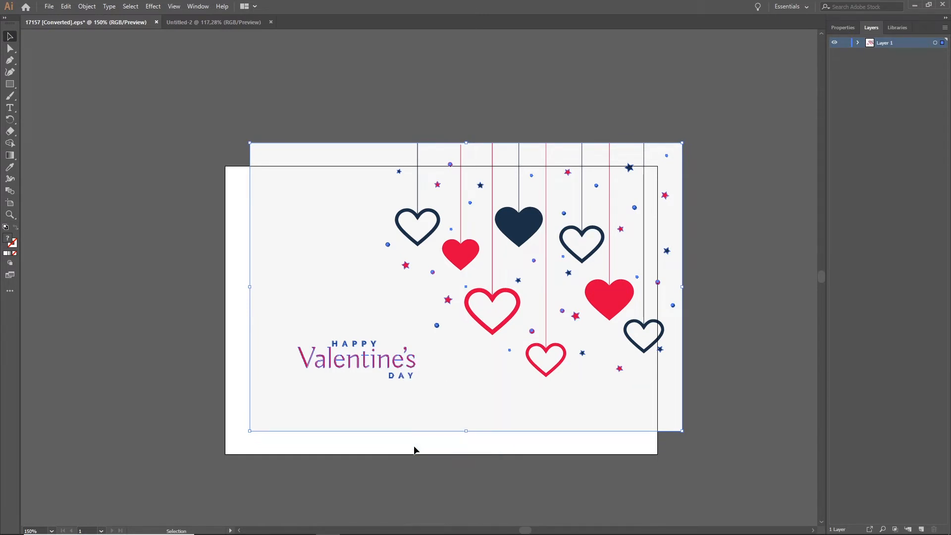
# - Copy the "Happy Valentine's Day" lettering into the 300 x 600 px document and place it in the upper part of the artboard
pyautogui.click(230, 392)
pyautogui.click(407, 369)
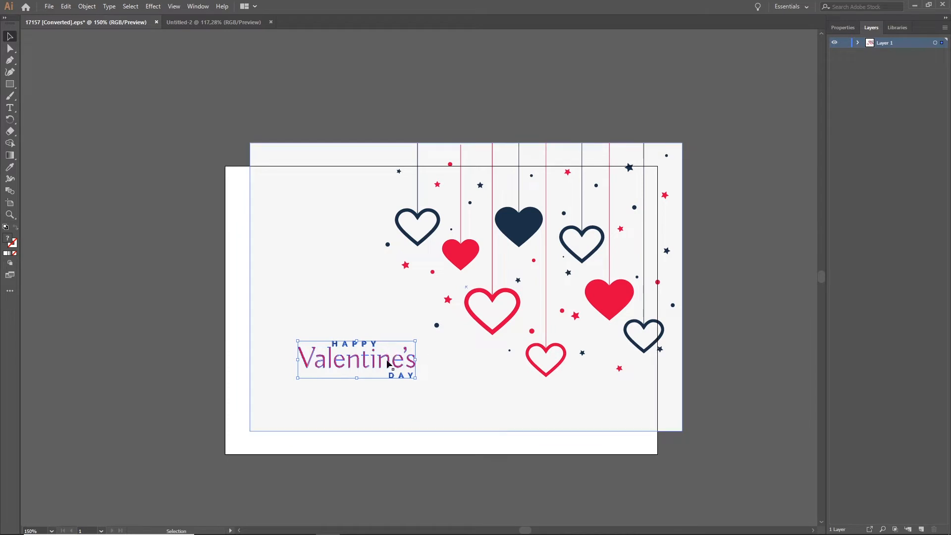
pyautogui.moveTo(370, 341); pyautogui.dragTo(507, 284)
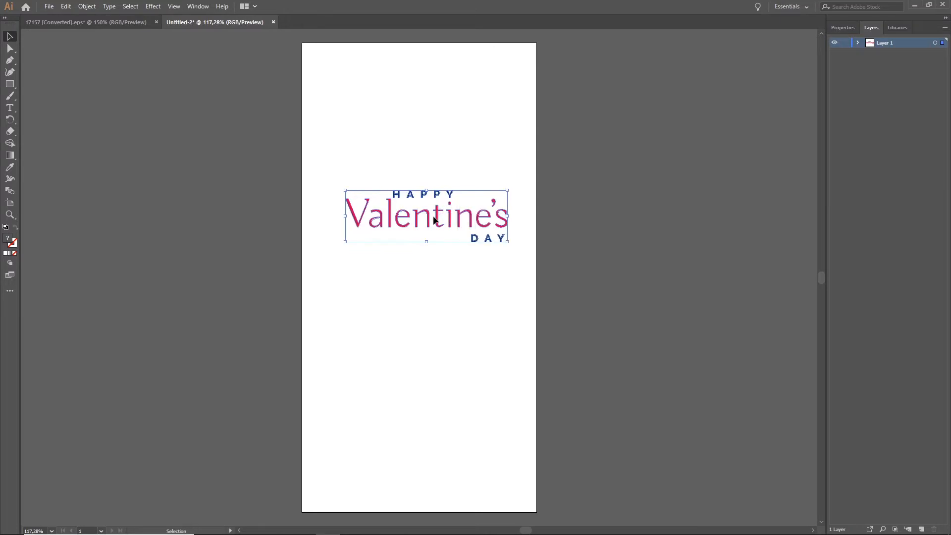
pyautogui.moveTo(433, 205); pyautogui.dragTo(420, 155)
# - In the 17157 artwork, move the hanging hearts group slightly left and release its clipping mask
pyautogui.click(105, 22)
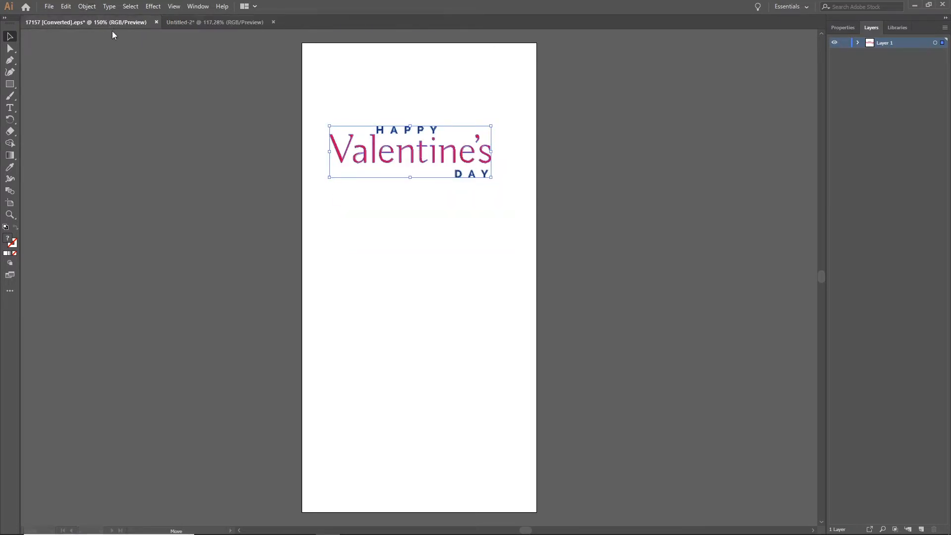
pyautogui.click(464, 259)
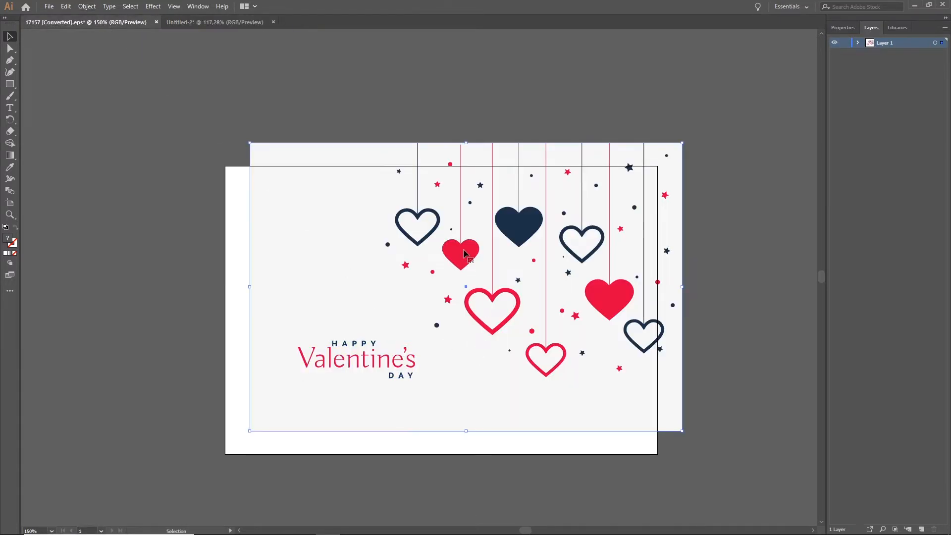
pyautogui.moveTo(465, 261); pyautogui.dragTo(427, 265)
pyautogui.rightClick(440, 264)
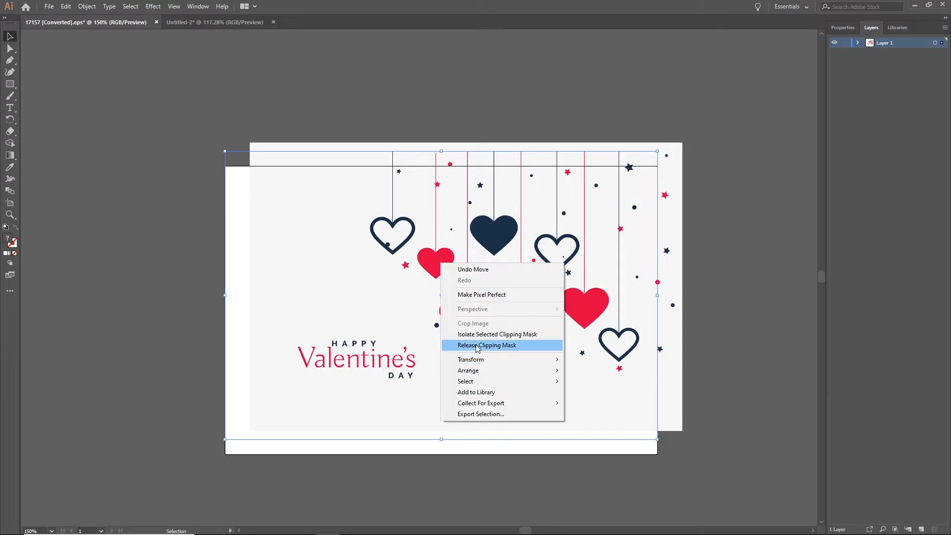
pyautogui.click(504, 345)
pyautogui.click(408, 103)
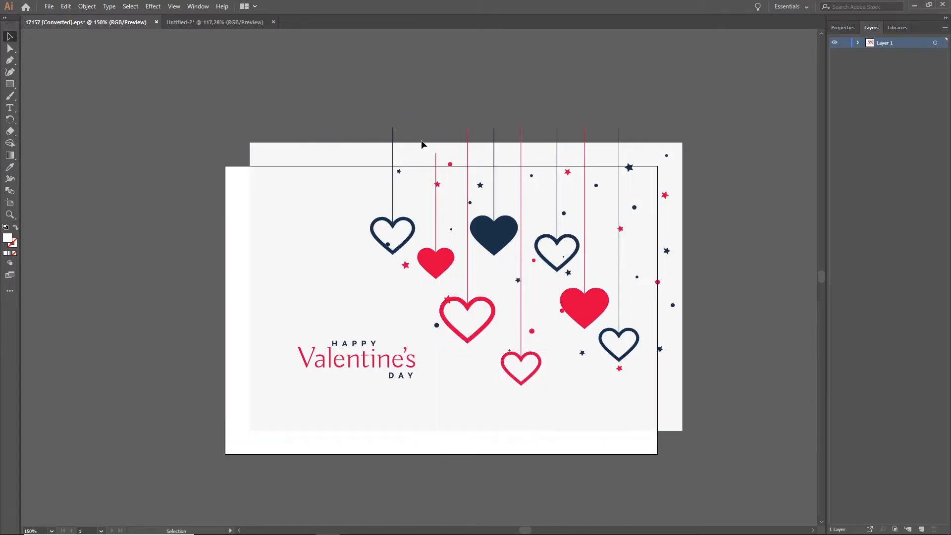
# - Ungroup the hanging hearts and separate the small solid red heart from its string by ungrouping it
pyautogui.click(445, 268)
pyautogui.rightClick(449, 266)
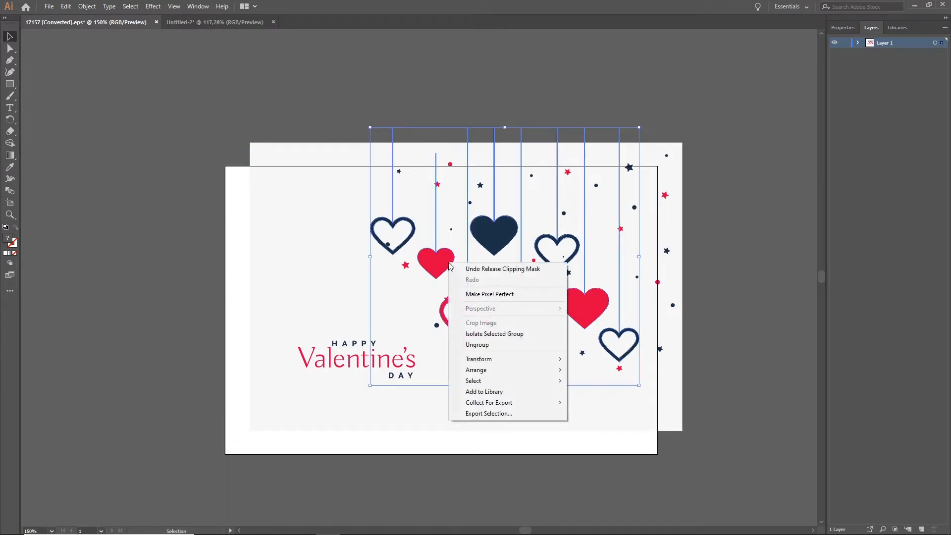
pyautogui.click(479, 345)
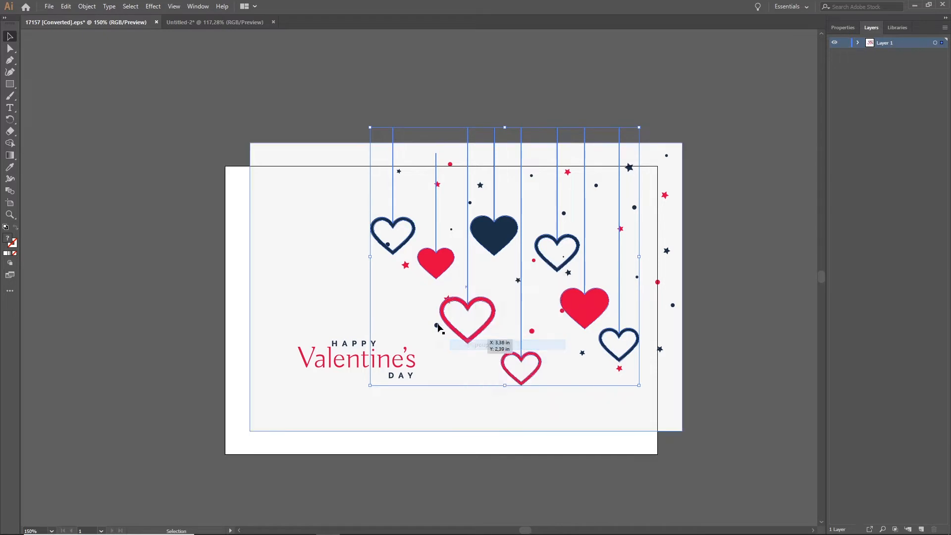
pyautogui.click(328, 272)
pyautogui.click(438, 266)
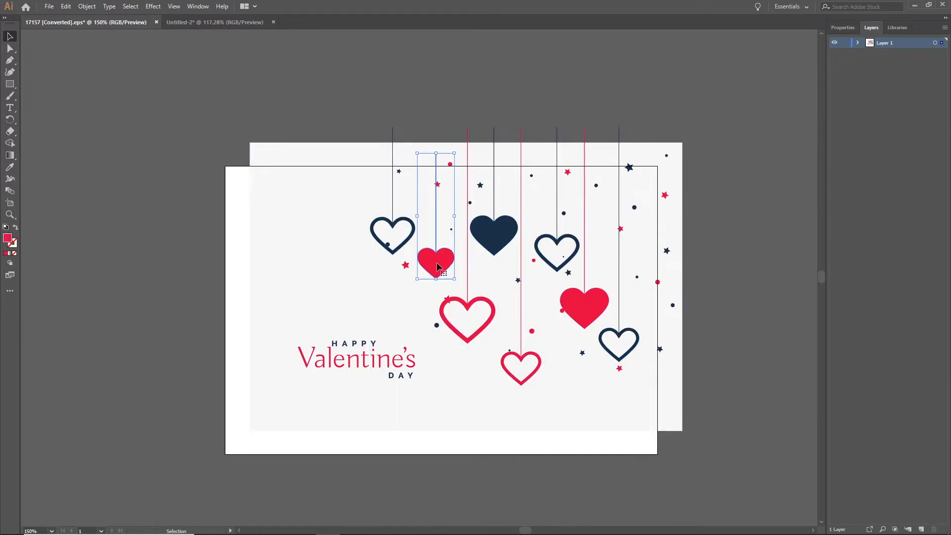
pyautogui.rightClick(437, 268)
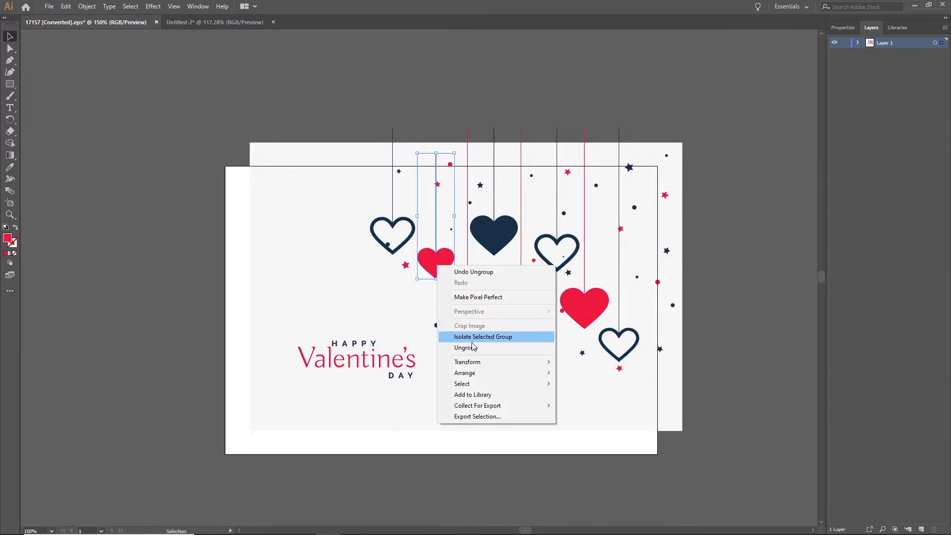
pyautogui.click(472, 348)
pyautogui.click(365, 302)
# - Move the small solid red heart away from its string into the empty area above the lettering
pyautogui.click(439, 271)
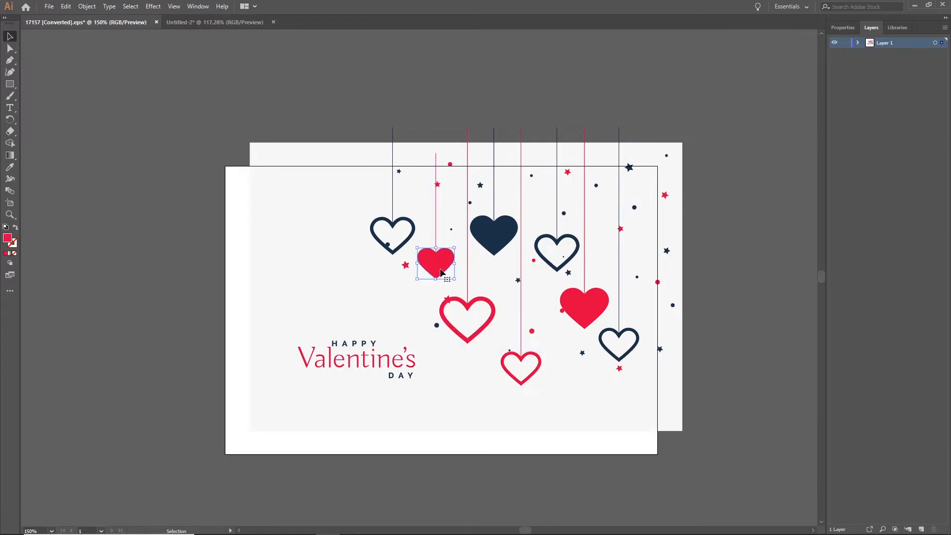
pyautogui.moveTo(440, 263); pyautogui.dragTo(356, 283)
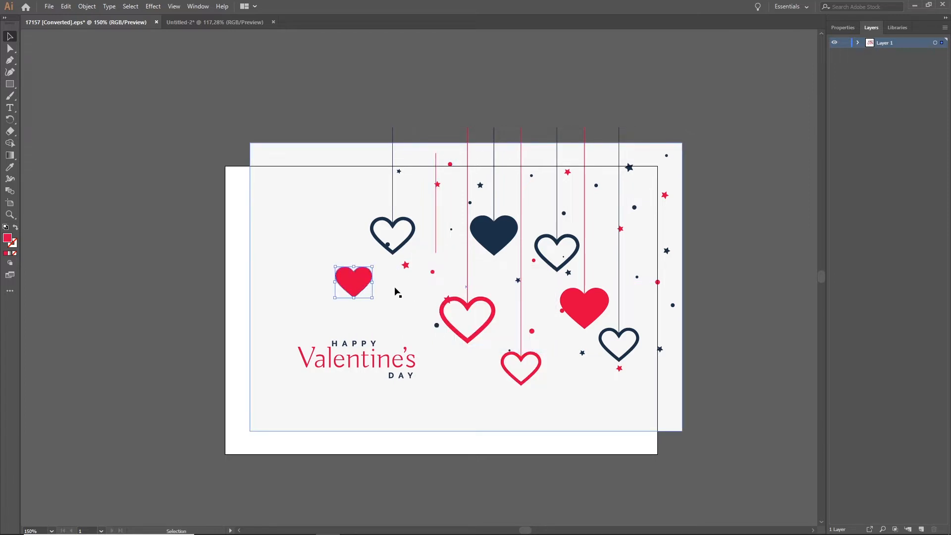
pyautogui.doubleClick(316, 221)
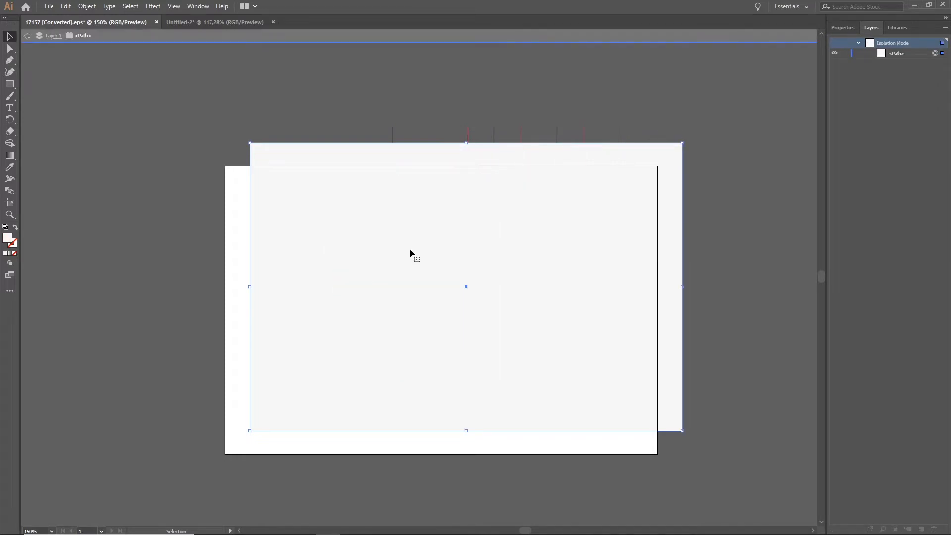
pyautogui.doubleClick(136, 82)
# - Copy the solid red heart into the 300 x 600 px document and place it, enlarged, below the lettering
pyautogui.click(354, 282)
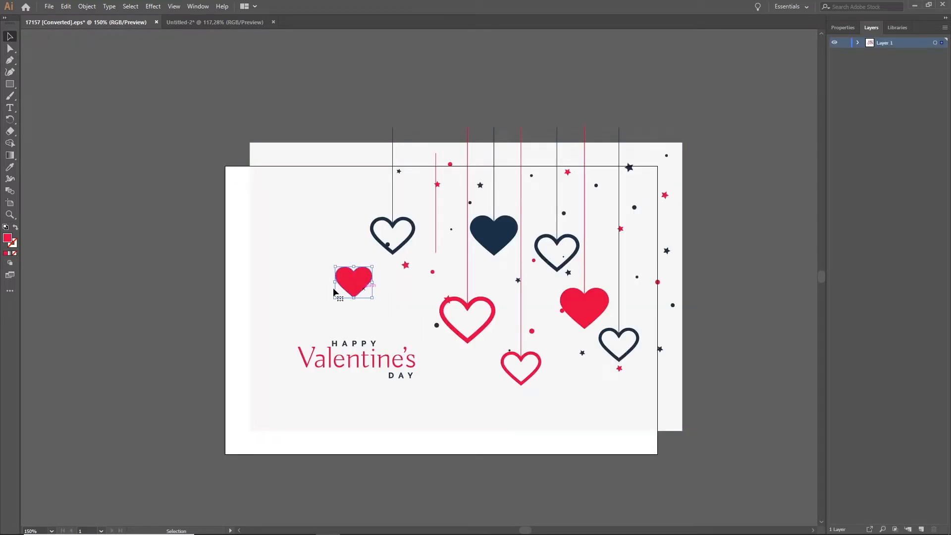
pyautogui.moveTo(322, 357); pyautogui.dragTo(234, 25)
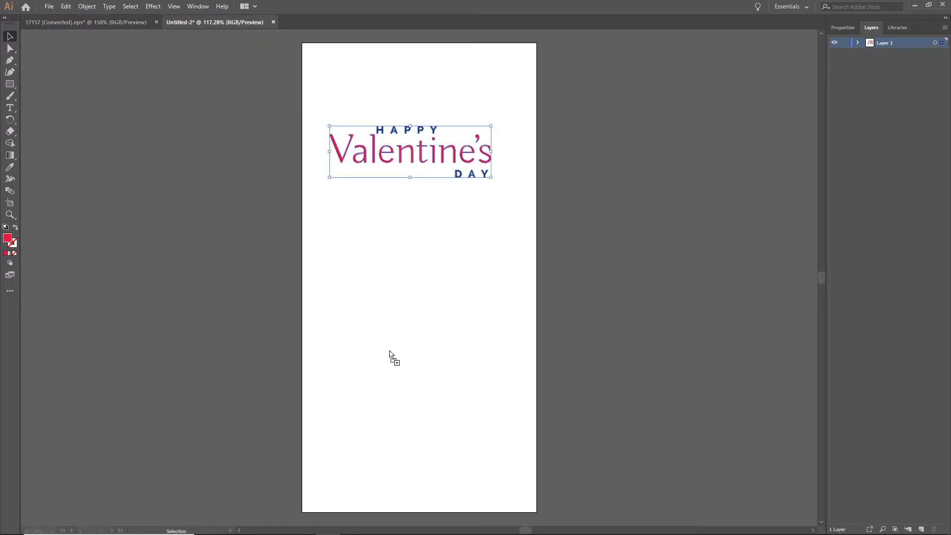
pyautogui.moveTo(390, 353); pyautogui.dragTo(428, 265)
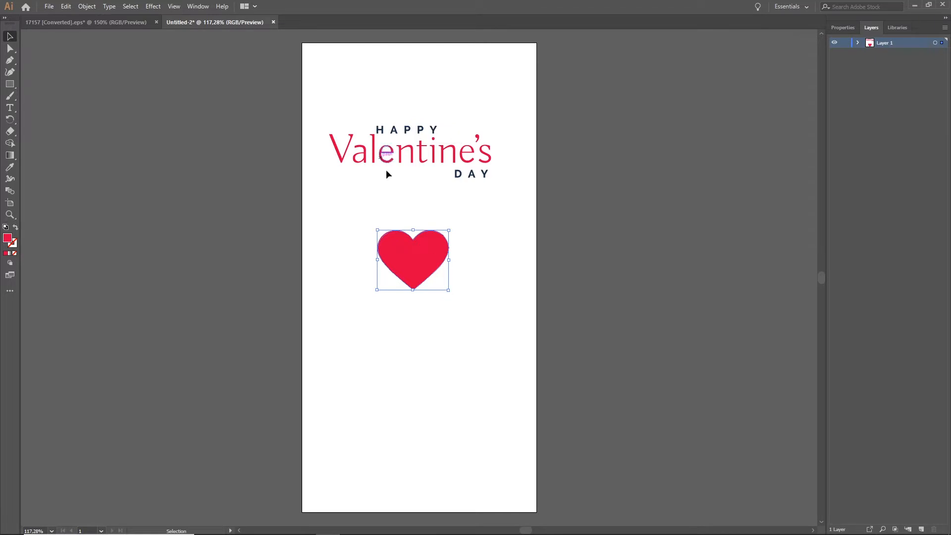
# - Release the contents of Layer 1 to separate layers as a sequence
pyautogui.click(911, 105)
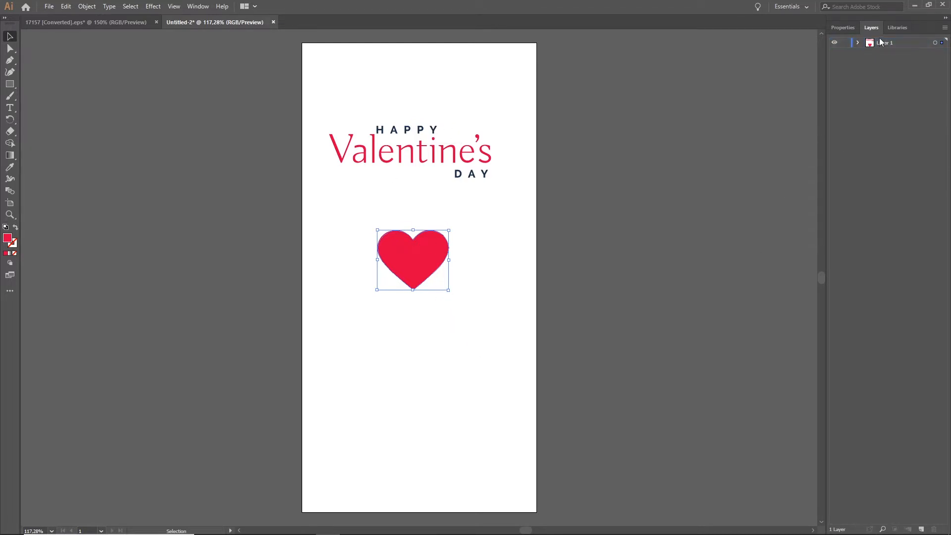
pyautogui.click(945, 27)
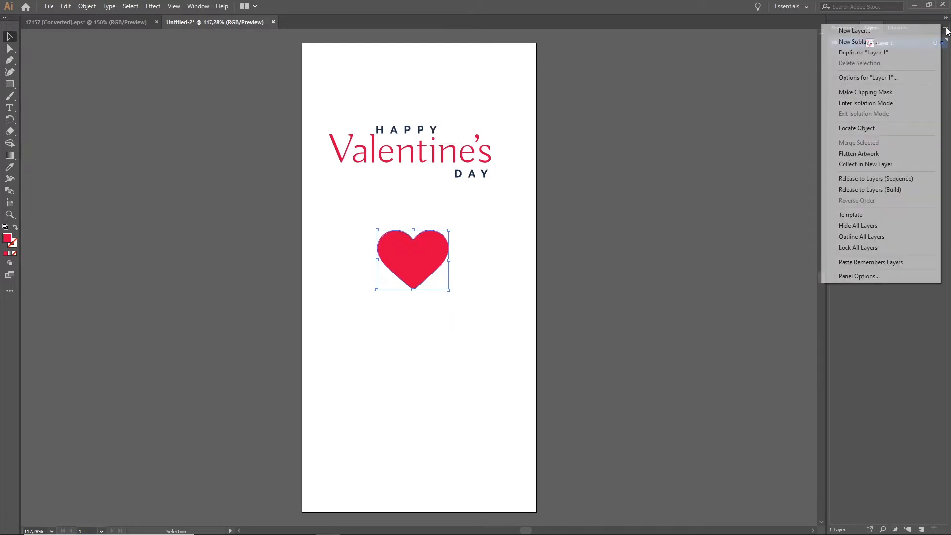
pyautogui.click(887, 180)
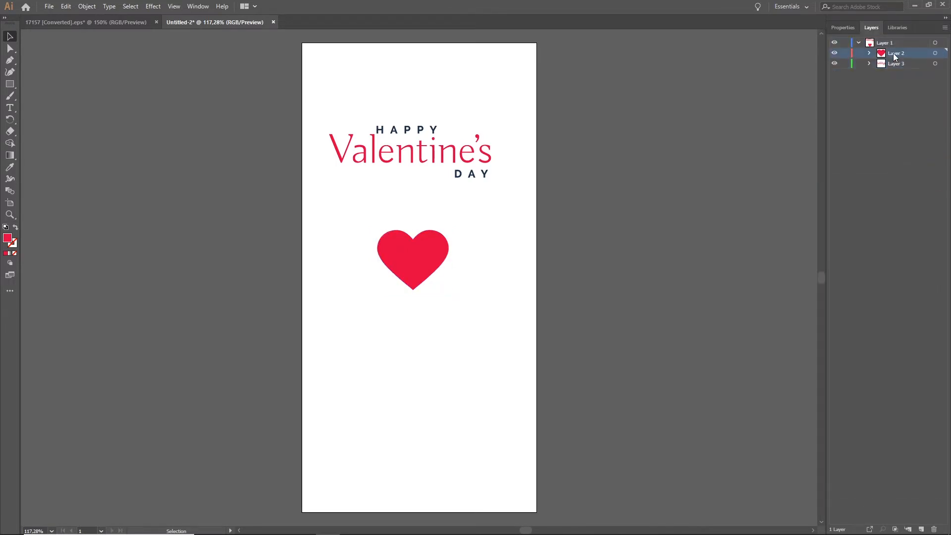
# - Move Layer 2 and Layer 3 out of Layer 1 to the top level and delete the empty Layer 1
pyautogui.keyDown('shift'); pyautogui.click(896, 63); pyautogui.keyUp('shift')
pyautogui.moveTo(895, 64); pyautogui.dragTo(933, 218)
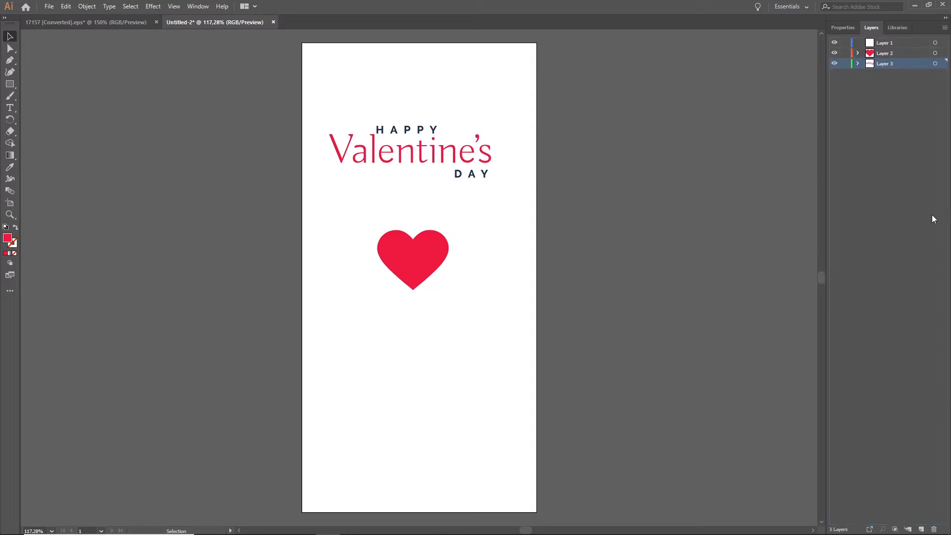
pyautogui.click(888, 42)
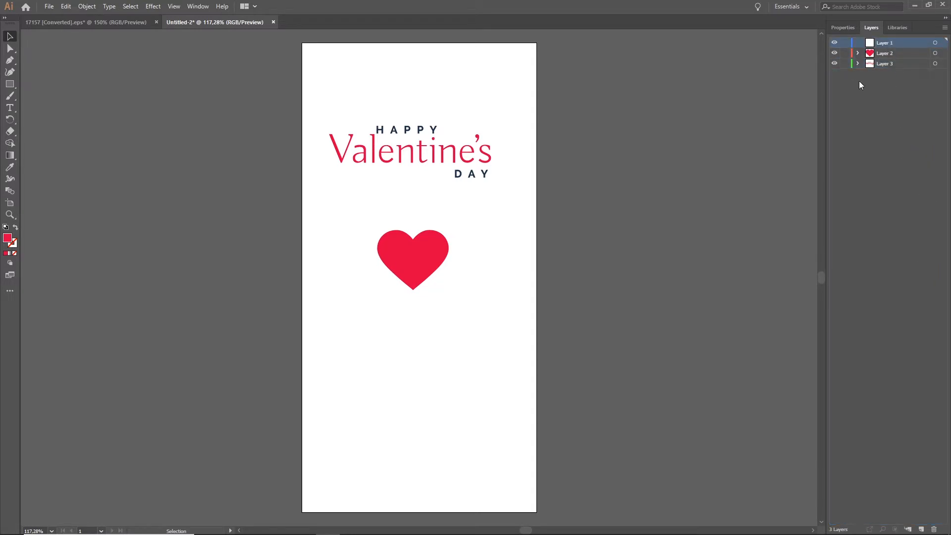
pyautogui.click(934, 530)
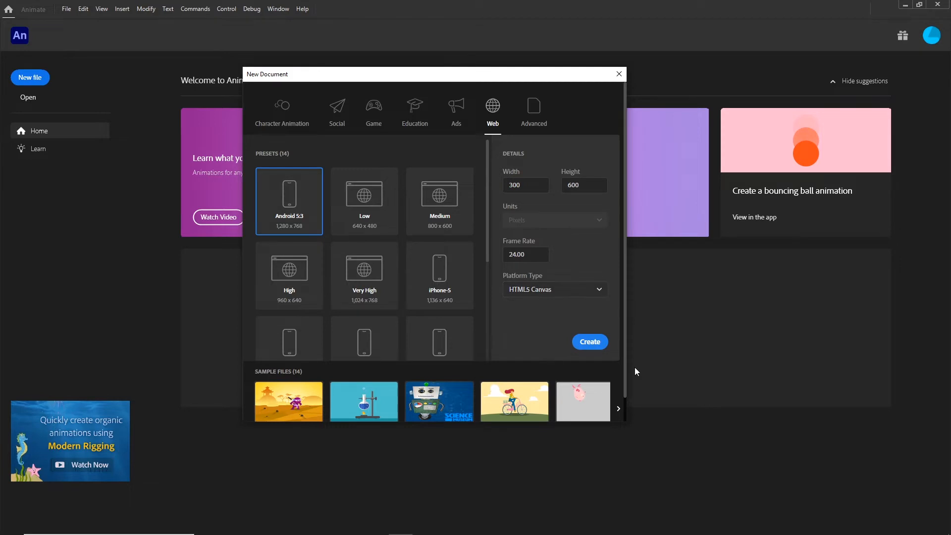
# - Create the 300 x 600 px HTML5 Canvas document at 24 fps and import all layers of heart.ai to its stage
pyautogui.click(590, 342)
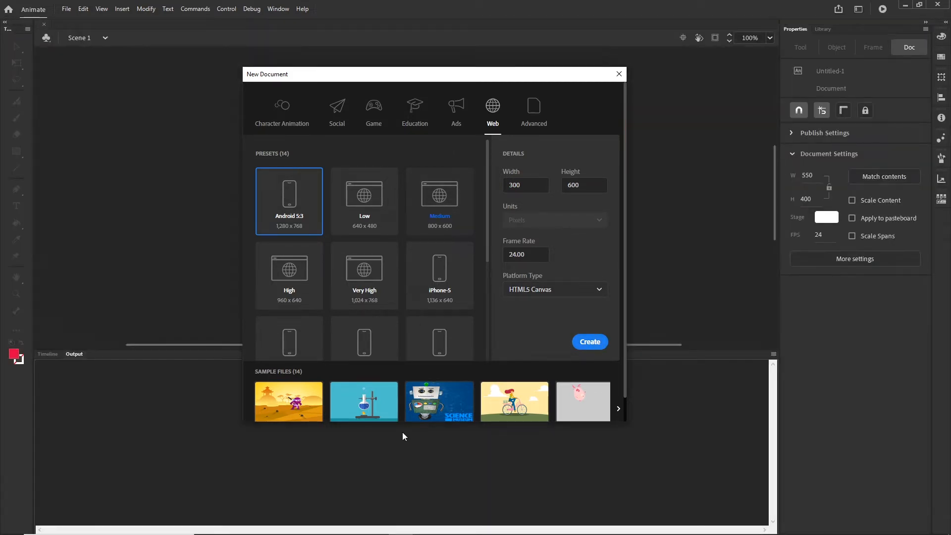
pyautogui.click(355, 526)
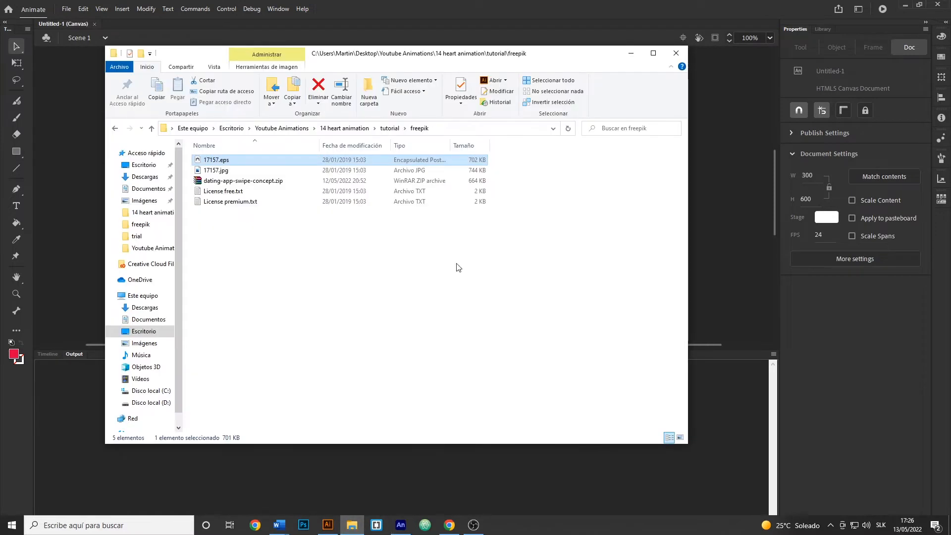
pyautogui.click(394, 130)
pyautogui.doubleClick(229, 171)
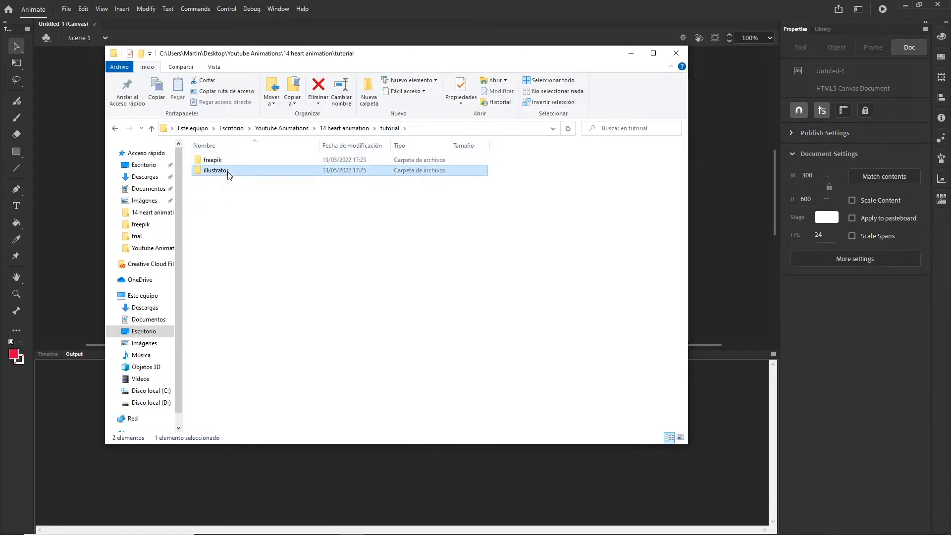
pyautogui.moveTo(553, 58); pyautogui.dragTo(531, 225)
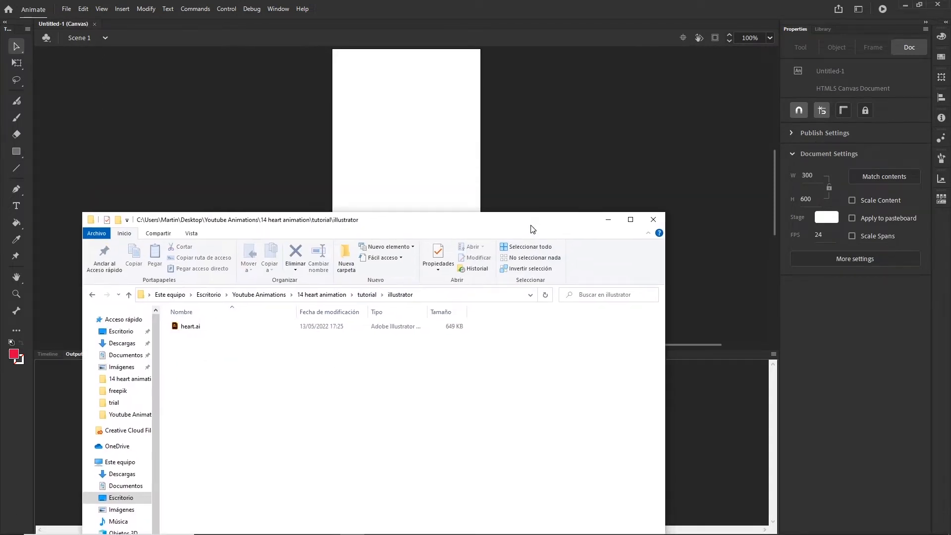
pyautogui.click(226, 328)
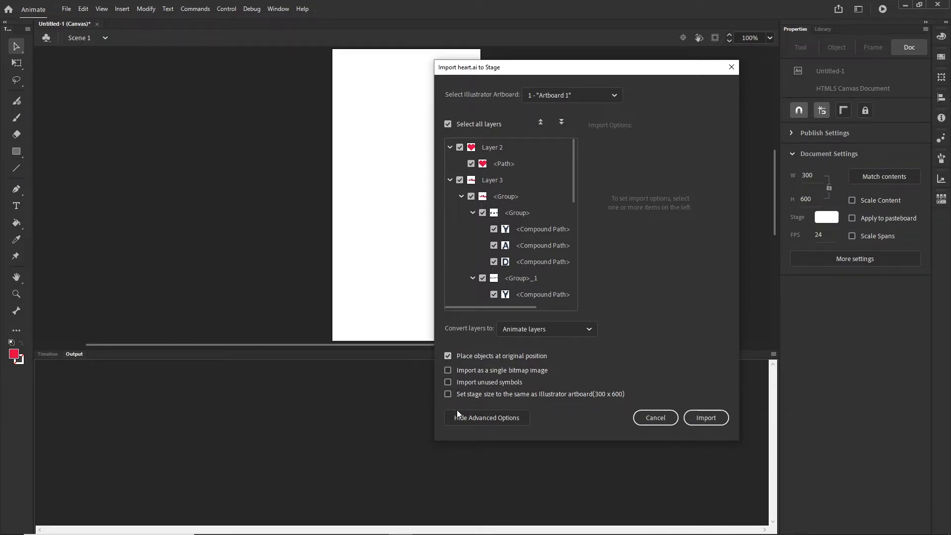
pyautogui.click(708, 420)
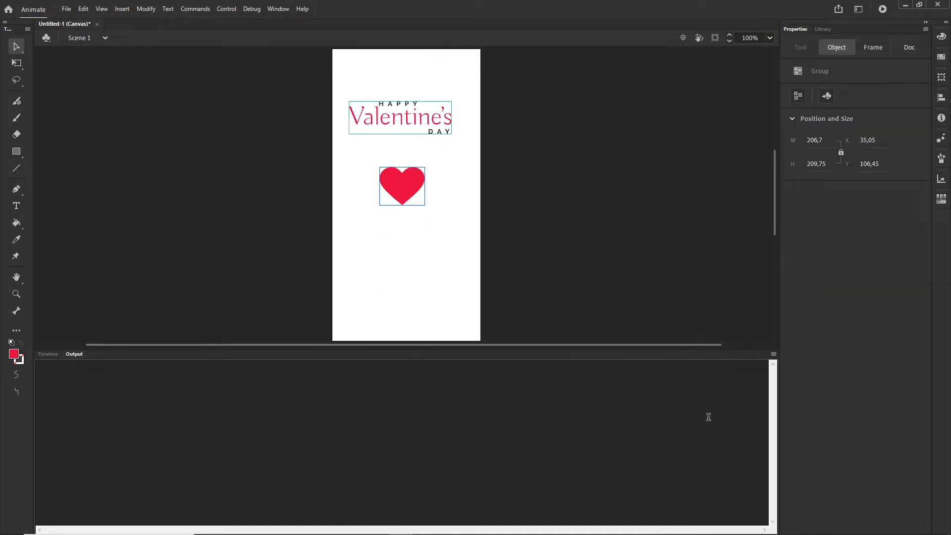
# - Show the timeline and rename Layer_2, which holds the red heart, as heart
pyautogui.click(48, 353)
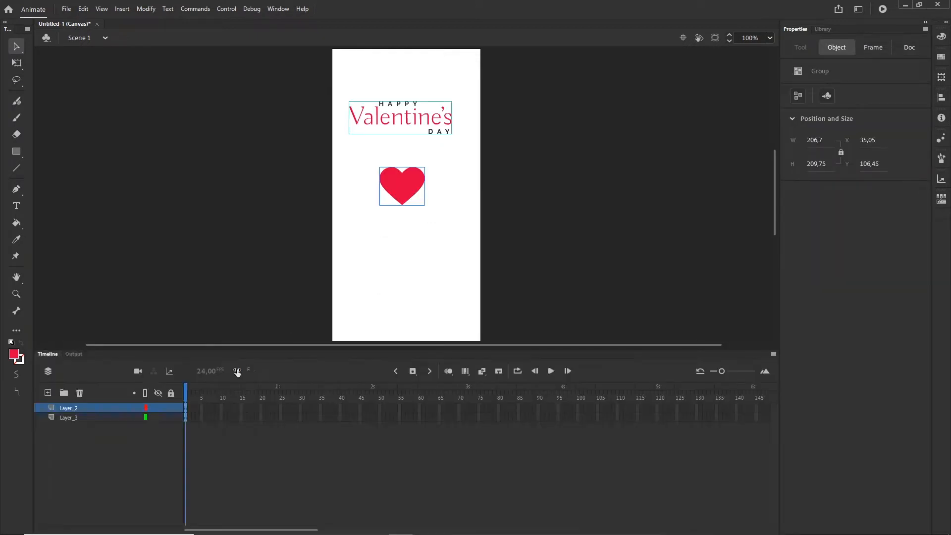
pyautogui.click(567, 284)
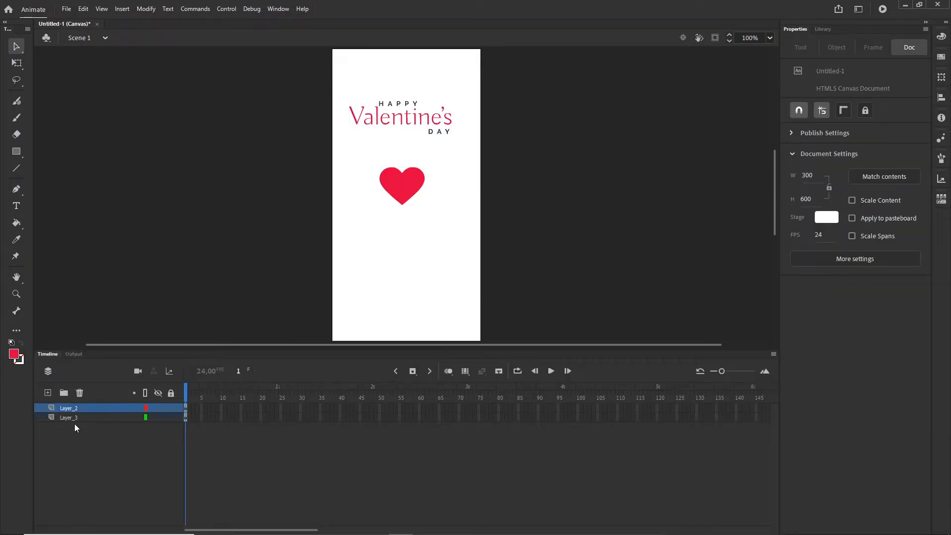
pyautogui.click(157, 409)
pyautogui.click(157, 409)
pyautogui.doubleClick(69, 408)
pyautogui.write('he')
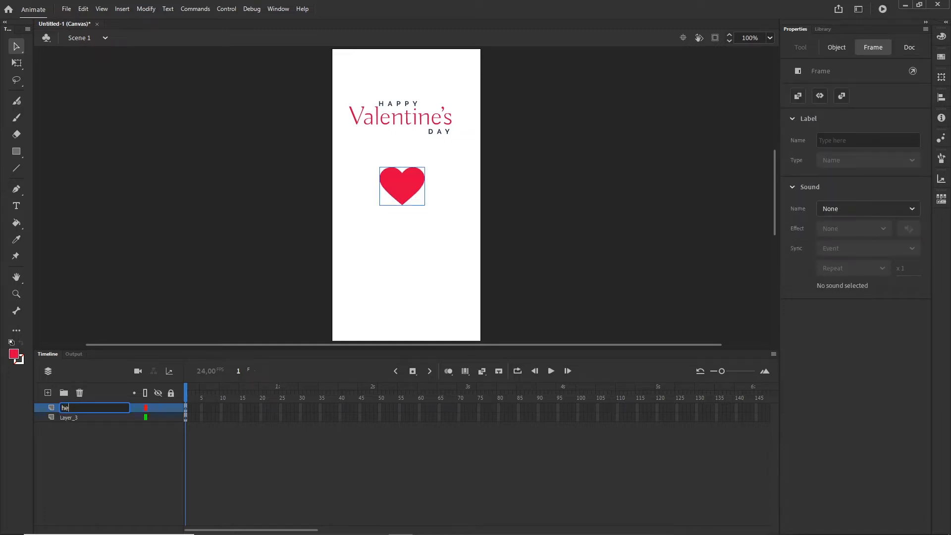
pyautogui.write('art')
# - Rename Layer_3, which holds the Happy Valentine's Day lettering, as text
pyautogui.click(431, 127)
pyautogui.click(69, 418)
pyautogui.doubleClick(69, 418)
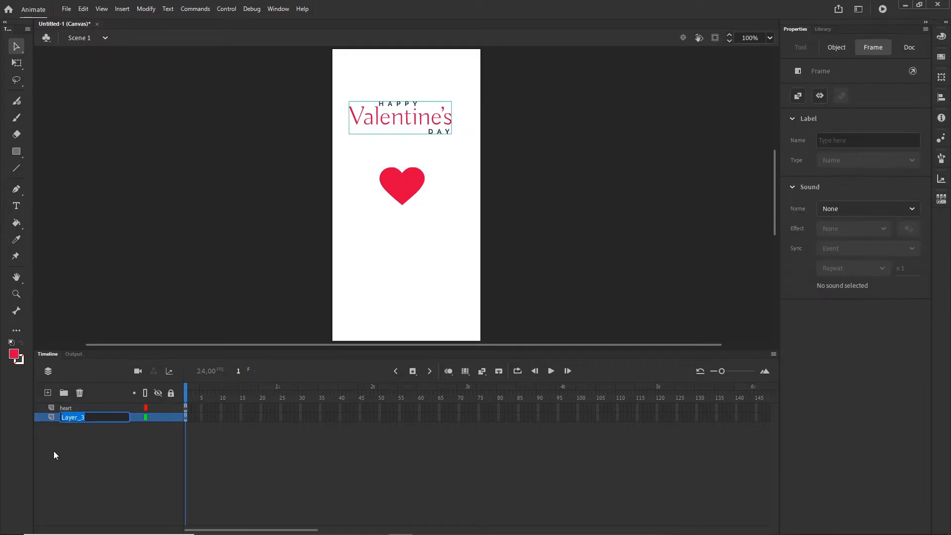
pyautogui.write('text')
pyautogui.click(385, 327)
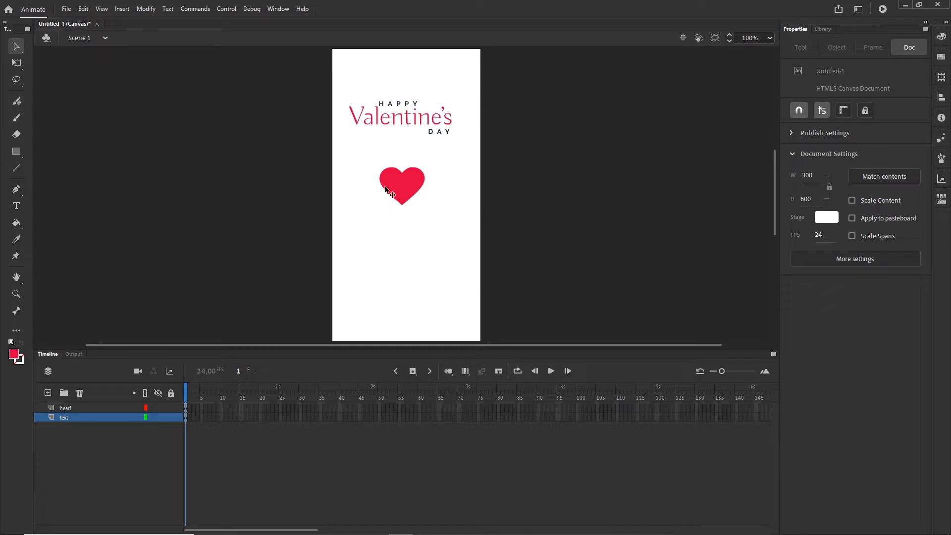
# - Convert the red heart to a Movie Clip symbol named heart and check it in the library
pyautogui.click(415, 189)
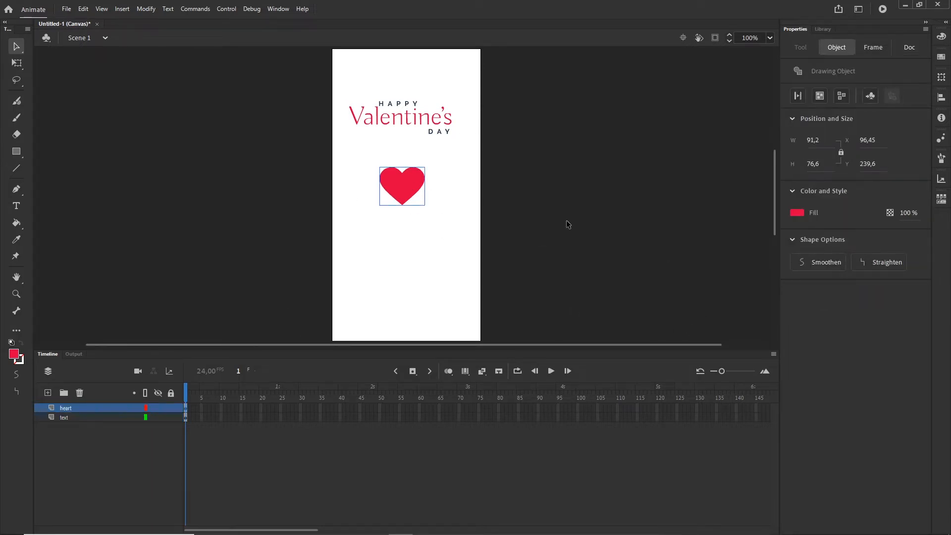
pyautogui.click(152, 10)
pyautogui.click(161, 37)
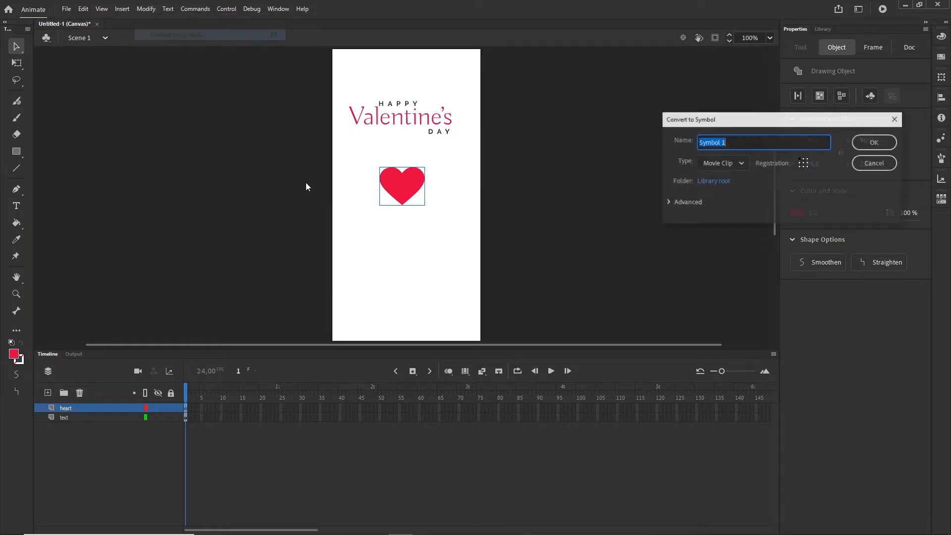
pyautogui.write('heart')
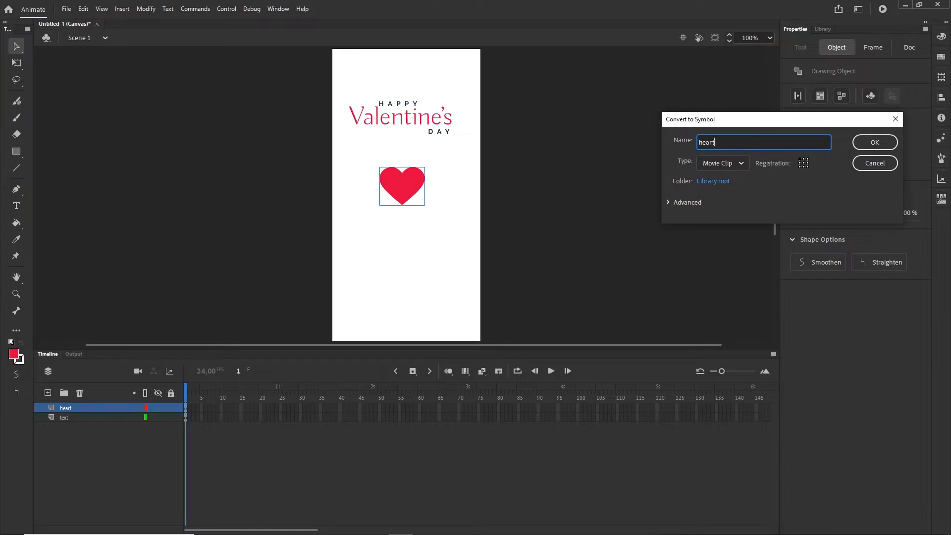
pyautogui.click(875, 143)
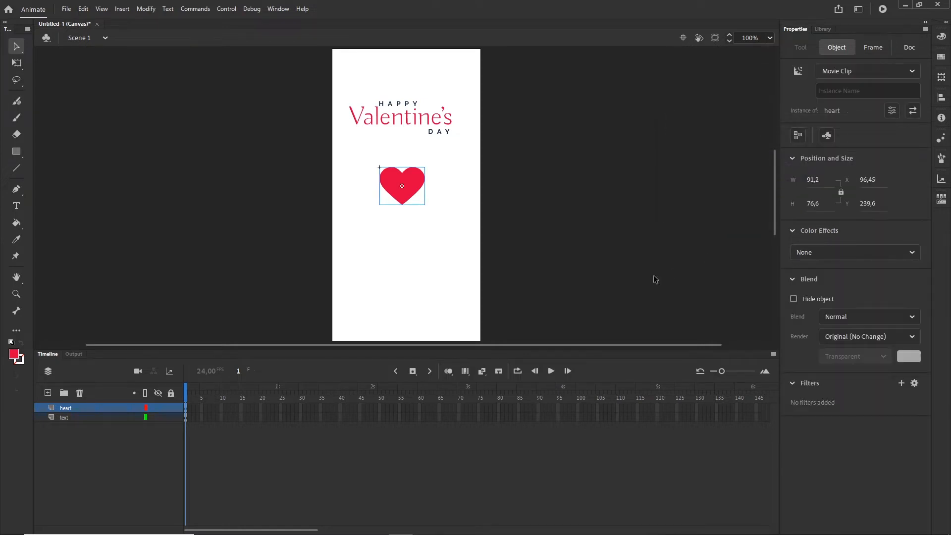
pyautogui.click(419, 216)
pyautogui.click(412, 192)
pyautogui.click(823, 28)
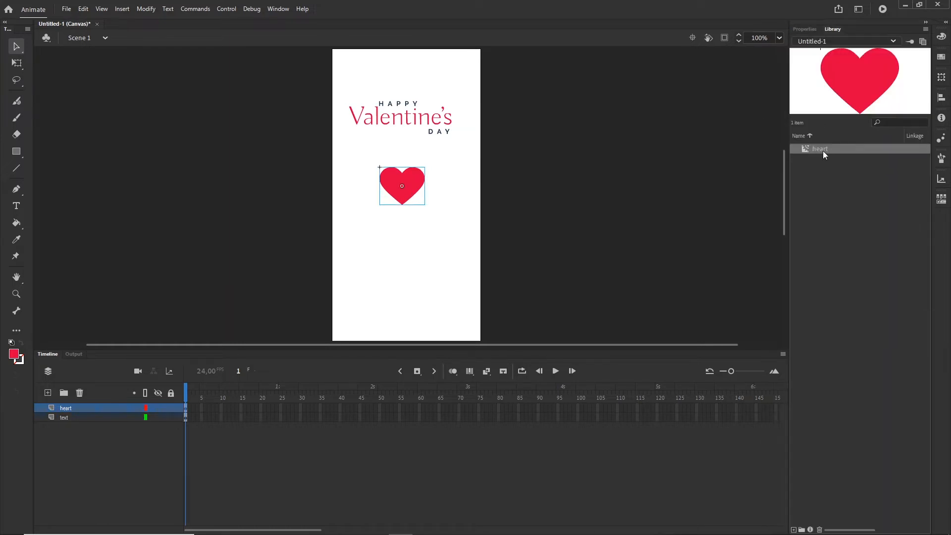
pyautogui.click(804, 29)
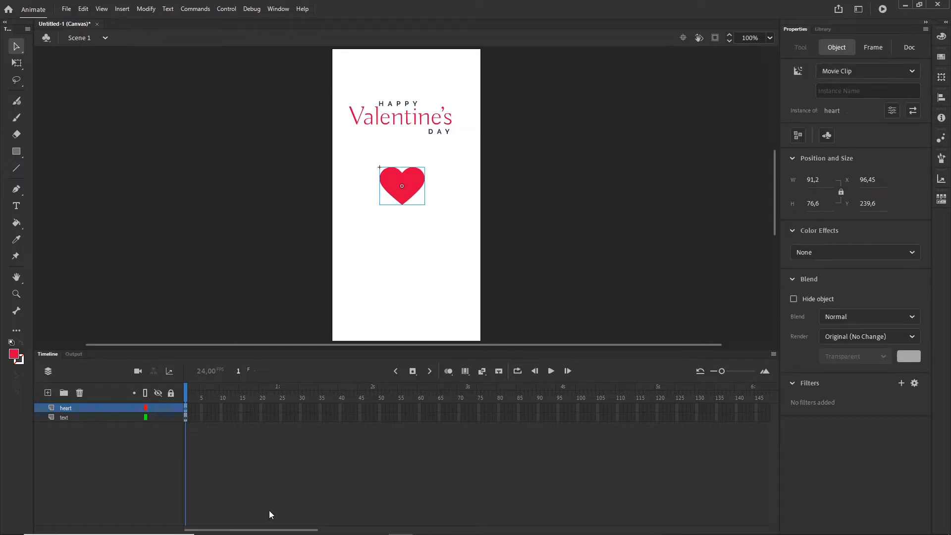
# - Extend the heart and text layers to frame 250 by inserting frames, and return to frame 1
pyautogui.moveTo(293, 530); pyautogui.dragTo(466, 530)
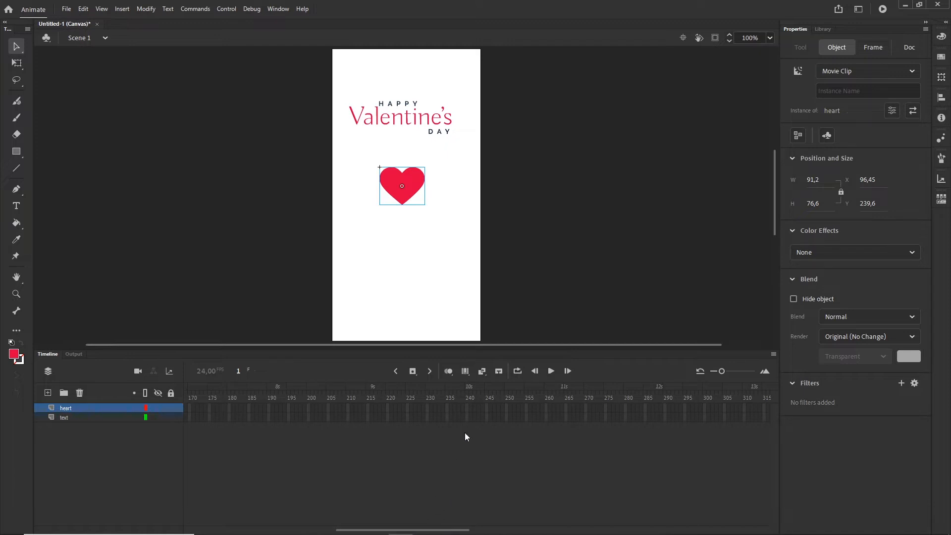
pyautogui.click(506, 418)
pyautogui.keyDown('shift'); pyautogui.click(507, 405); pyautogui.keyUp('shift')
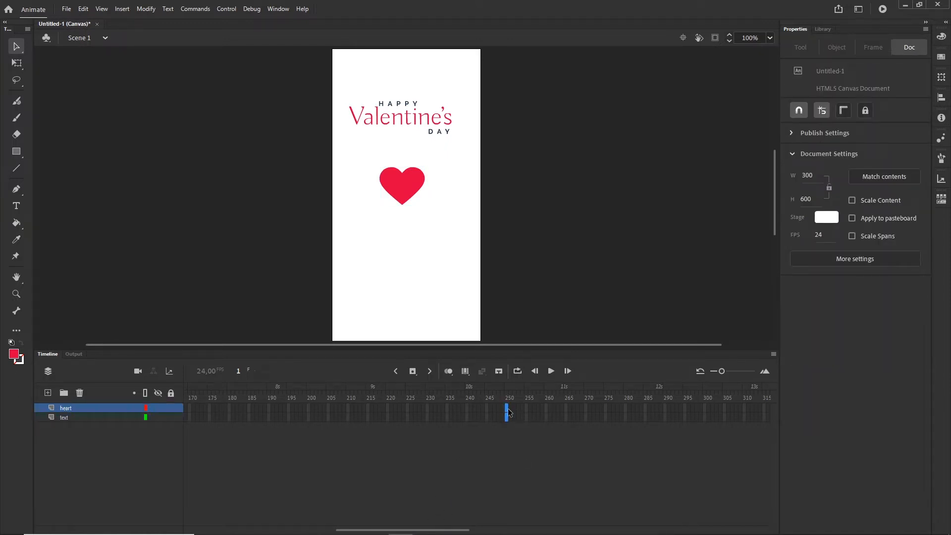
pyautogui.rightClick(509, 413)
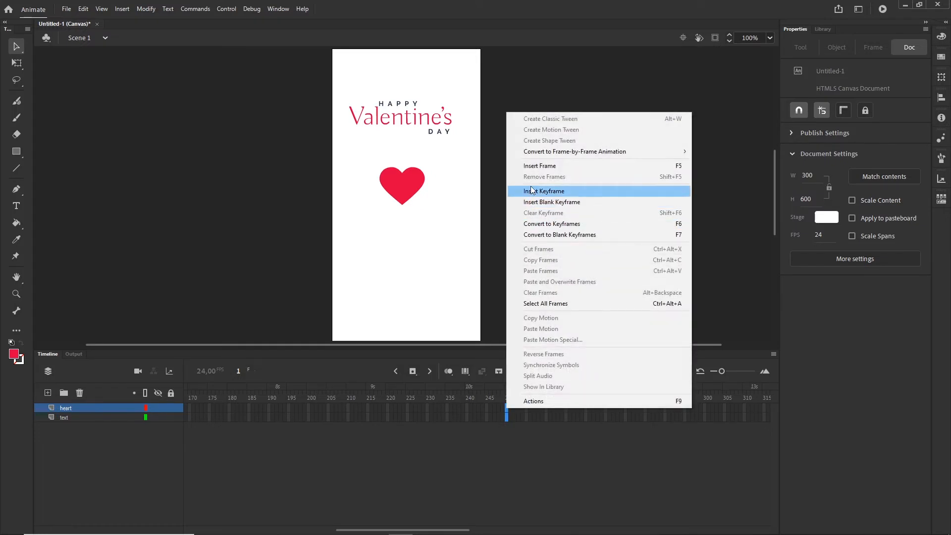
pyautogui.click(537, 166)
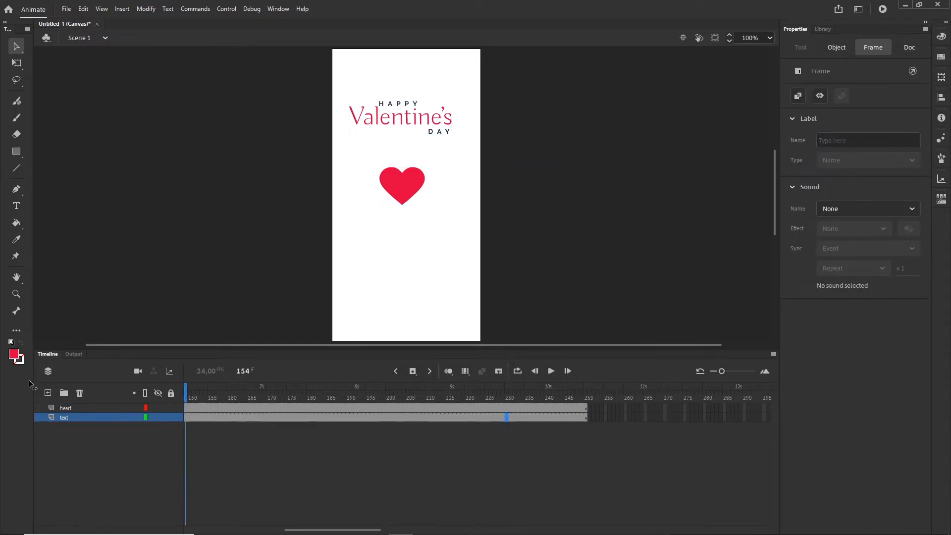
pyautogui.moveTo(29, 381); pyautogui.dragTo(21, 381)
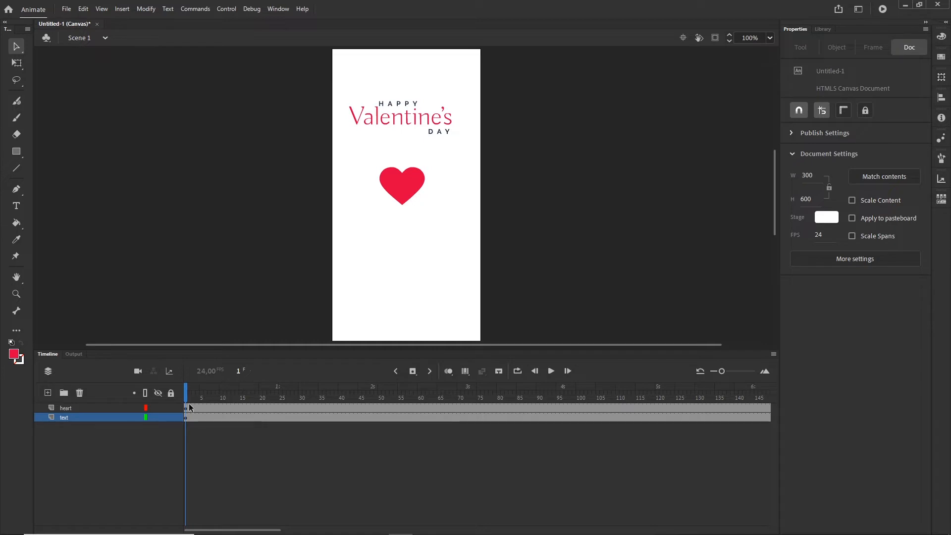
# - Shrink the heart about its centre at frame 1 to a small size with Free Transform
pyautogui.click(410, 189)
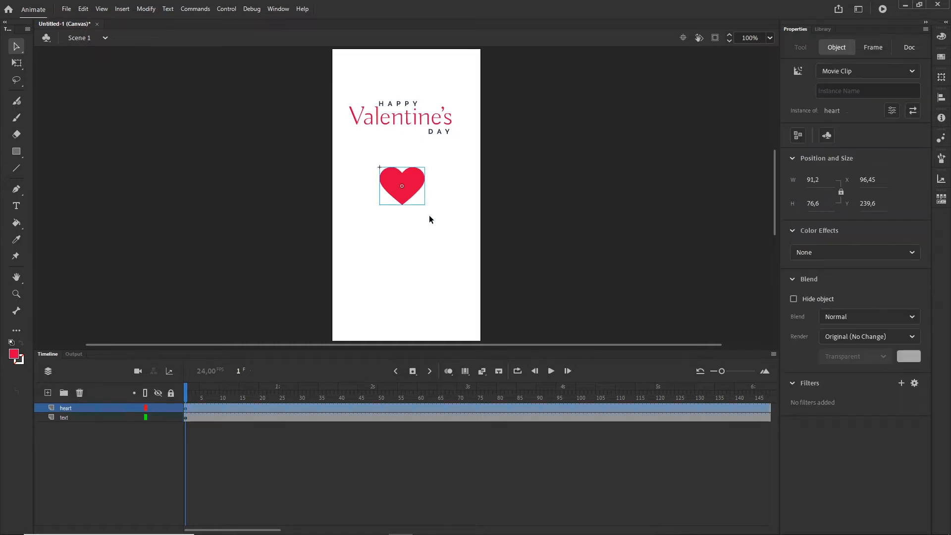
pyautogui.press('q')
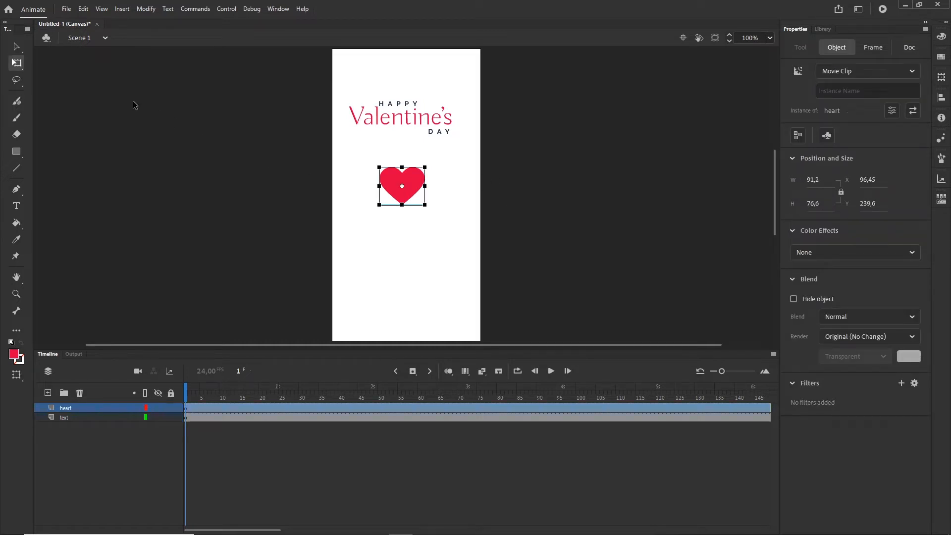
pyautogui.click(20, 67)
pyautogui.click(73, 65)
pyautogui.moveTo(422, 203); pyautogui.dragTo(411, 195)
pyautogui.click(409, 267)
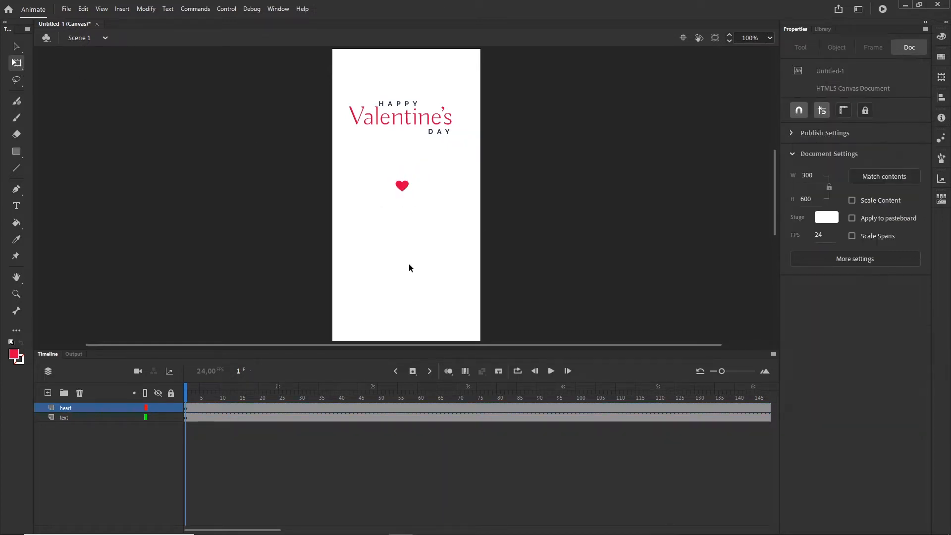
# - Add a keyframe at frame 17 of the heart layer and enlarge the heart there to about 125.6 x 105.5 px
pyautogui.click(248, 408)
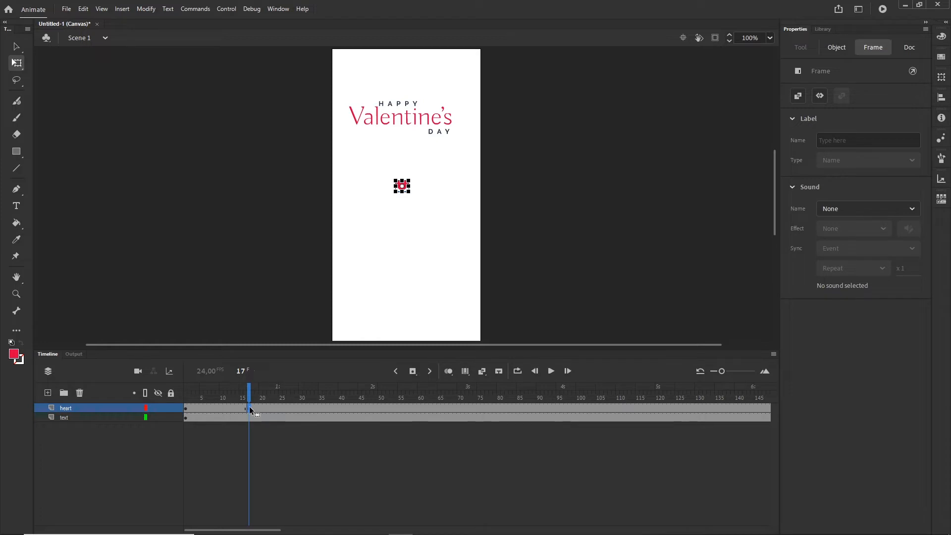
pyautogui.rightClick(249, 406)
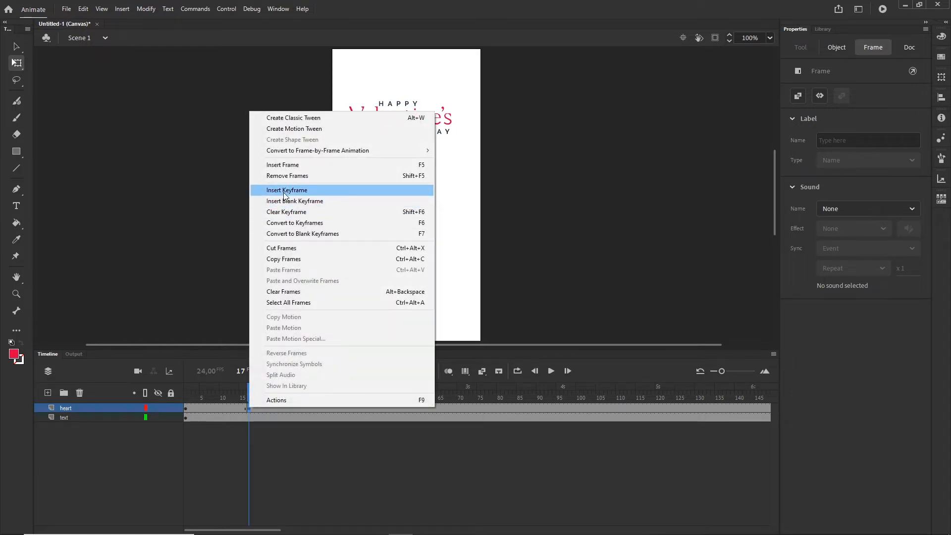
pyautogui.click(263, 429)
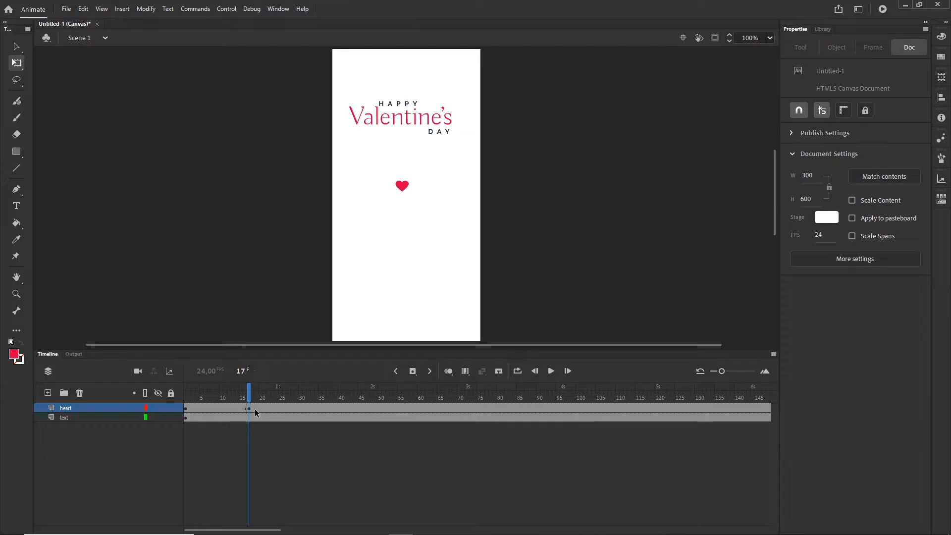
pyautogui.click(248, 408)
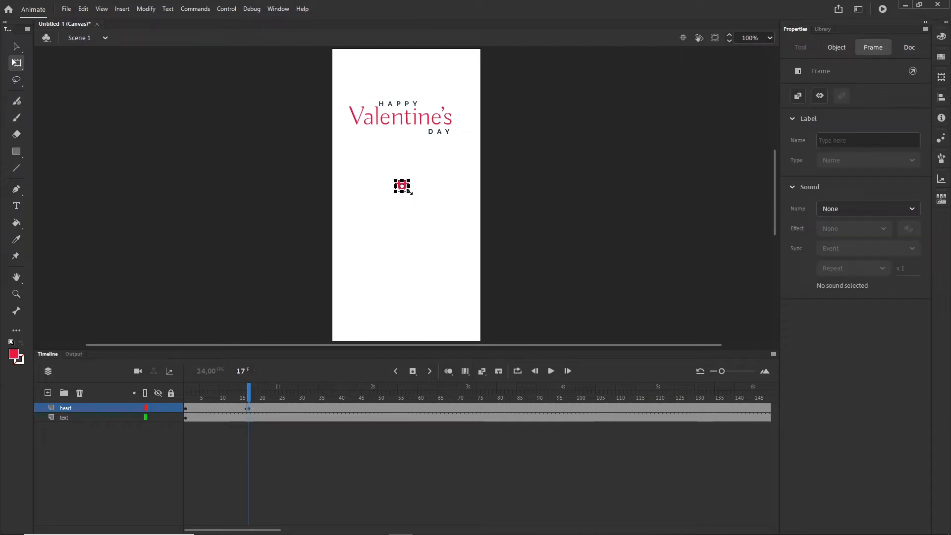
pyautogui.moveTo(410, 192); pyautogui.dragTo(434, 213)
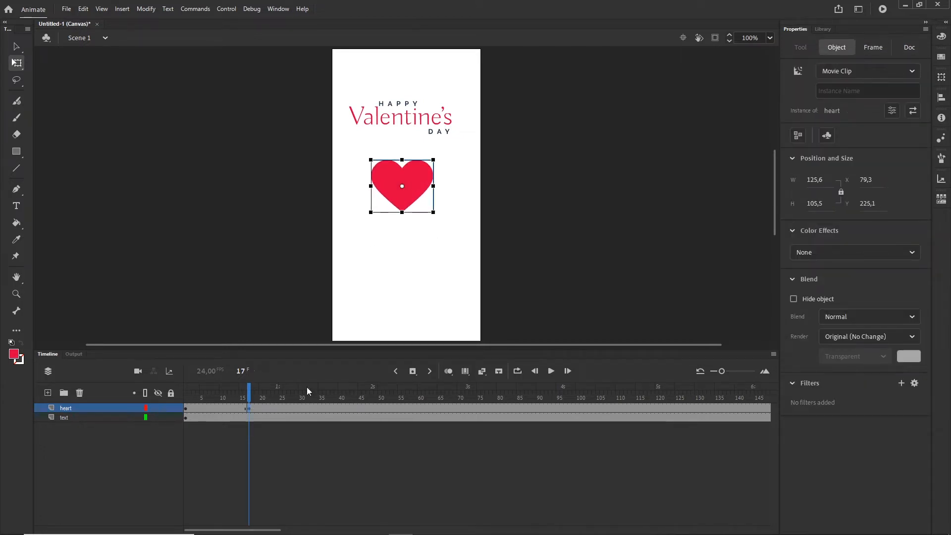
# - Create a classic tween between frames 1 and 17 of the heart layer and preview the growing heart
pyautogui.click(221, 407)
pyautogui.rightClick(221, 407)
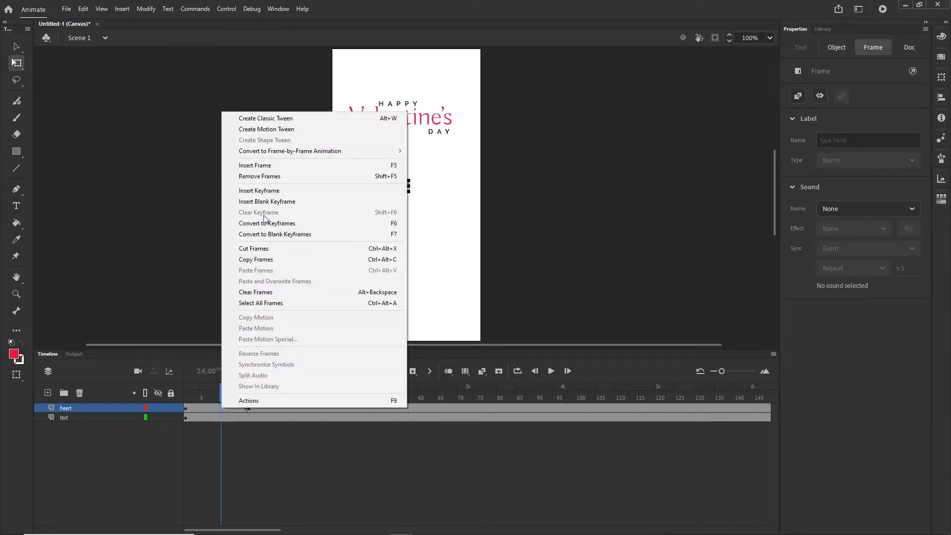
pyautogui.click(251, 119)
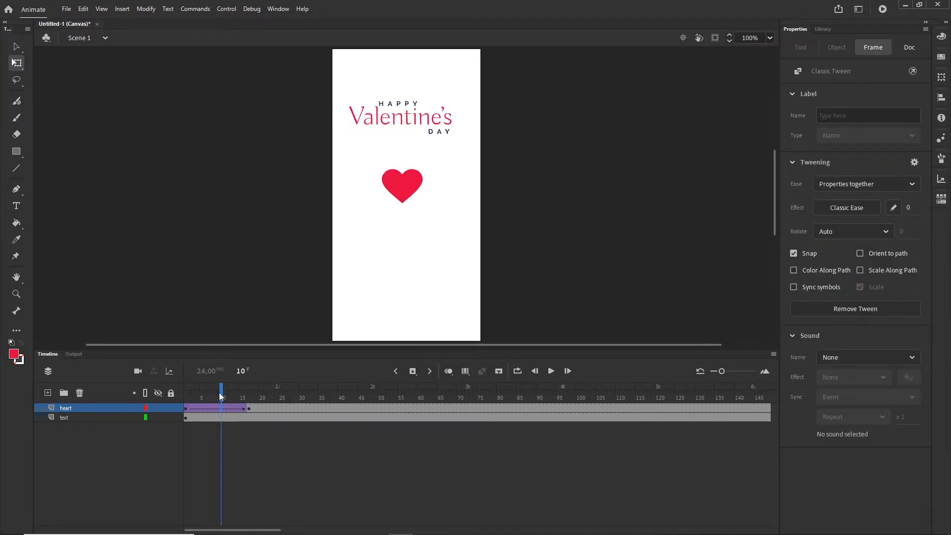
pyautogui.moveTo(221, 396); pyautogui.dragTo(250, 397)
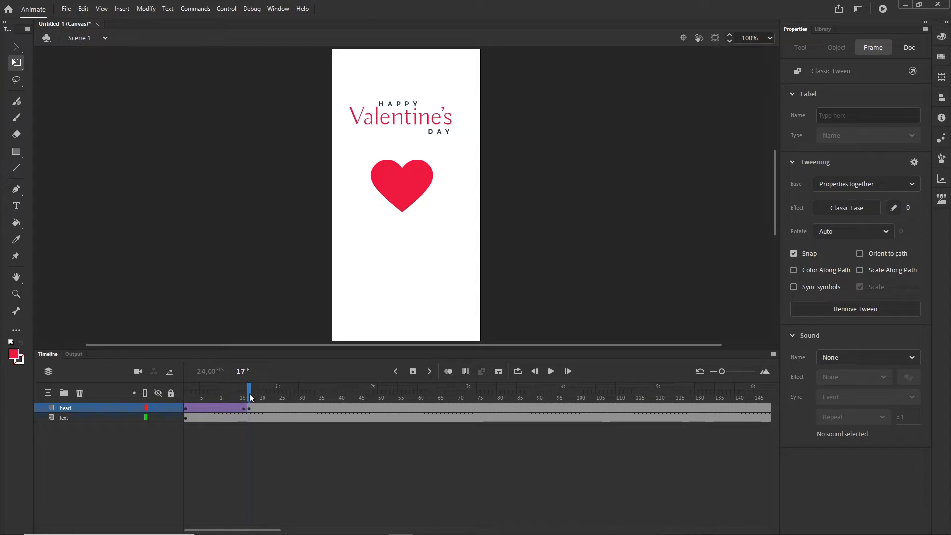
# - Set the heart's classic tween easing to Quad Ease-In-Out and preview it from frame 1 to 17
pyautogui.click(186, 409)
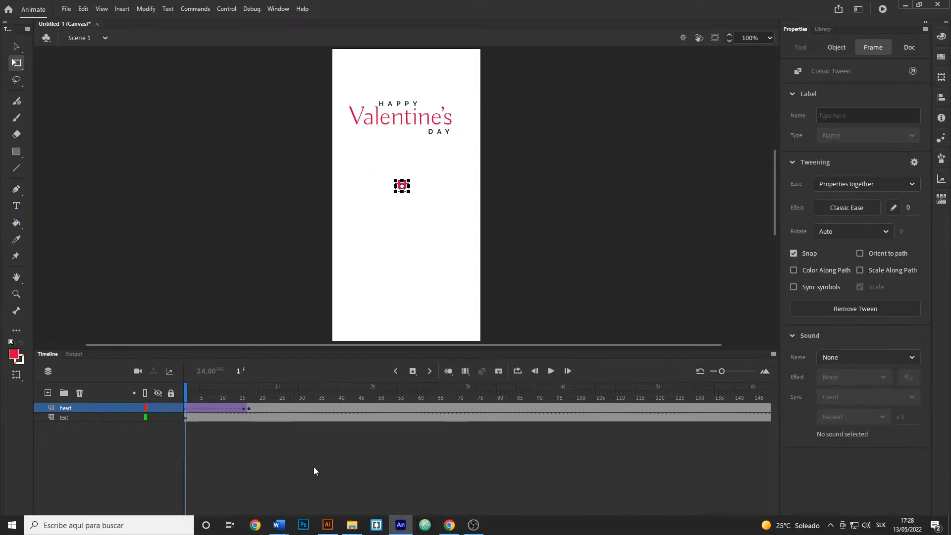
pyautogui.click(836, 209)
pyautogui.click(614, 293)
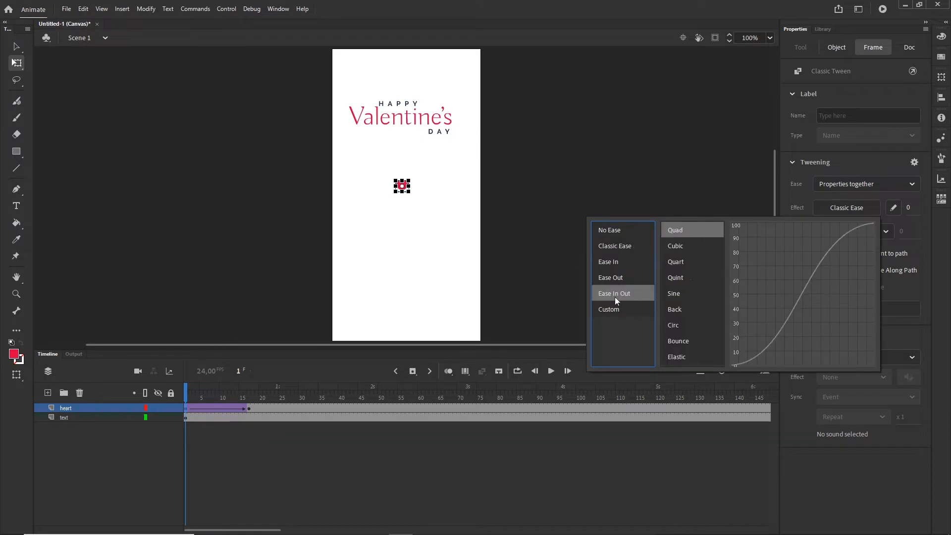
pyautogui.doubleClick(676, 230)
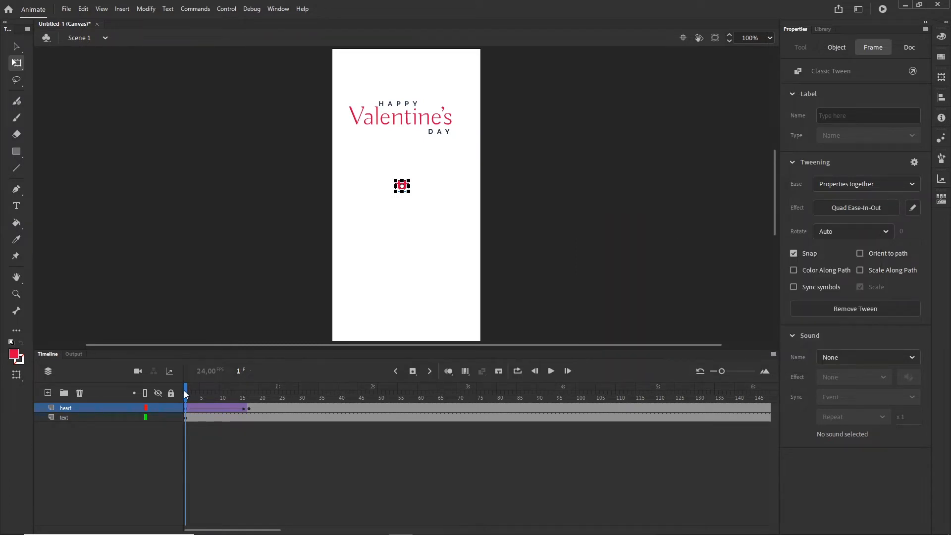
pyautogui.moveTo(185, 394); pyautogui.dragTo(250, 394)
pyautogui.click(410, 460)
# - Add a keyframe at frame 12 of the heart layer, then make the heart fully transparent at frame 17 with an Alpha colour effect
pyautogui.click(227, 408)
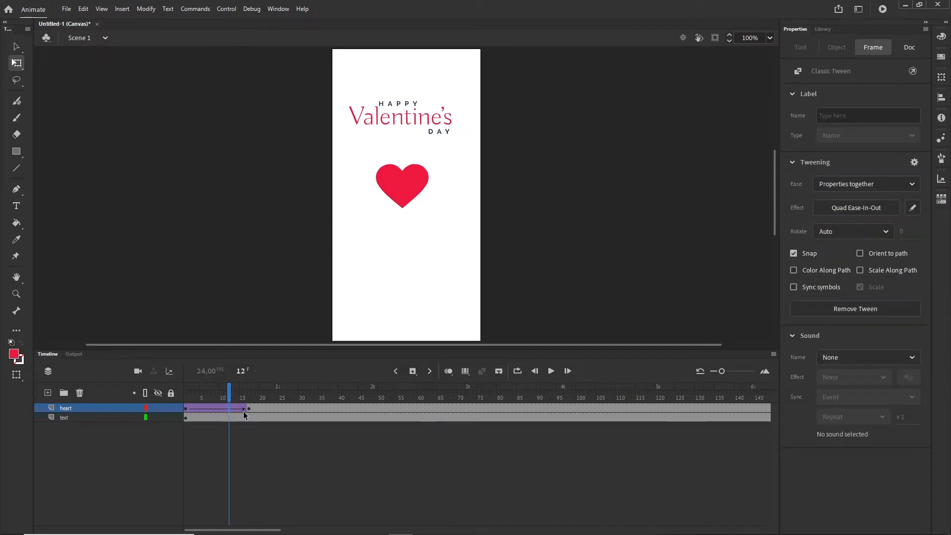
pyautogui.press('F6')
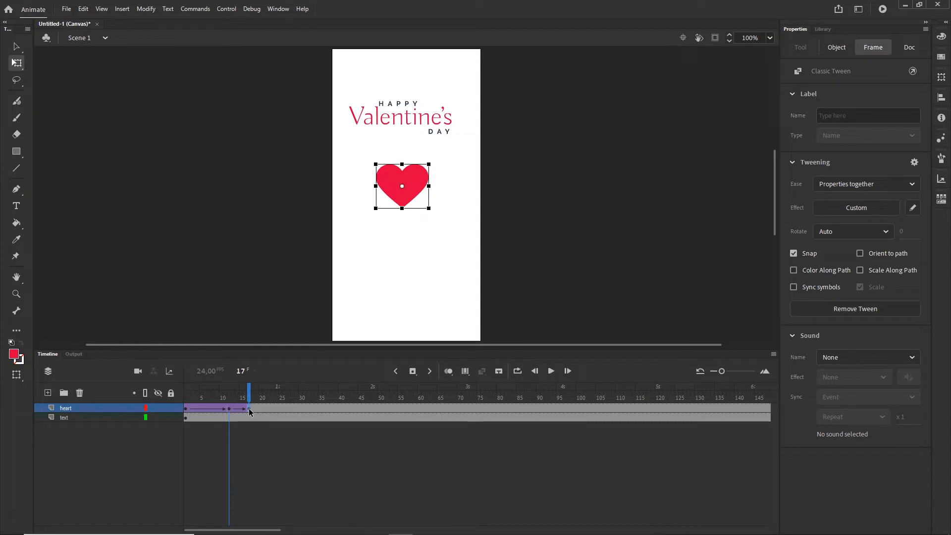
pyautogui.click(249, 408)
pyautogui.click(415, 184)
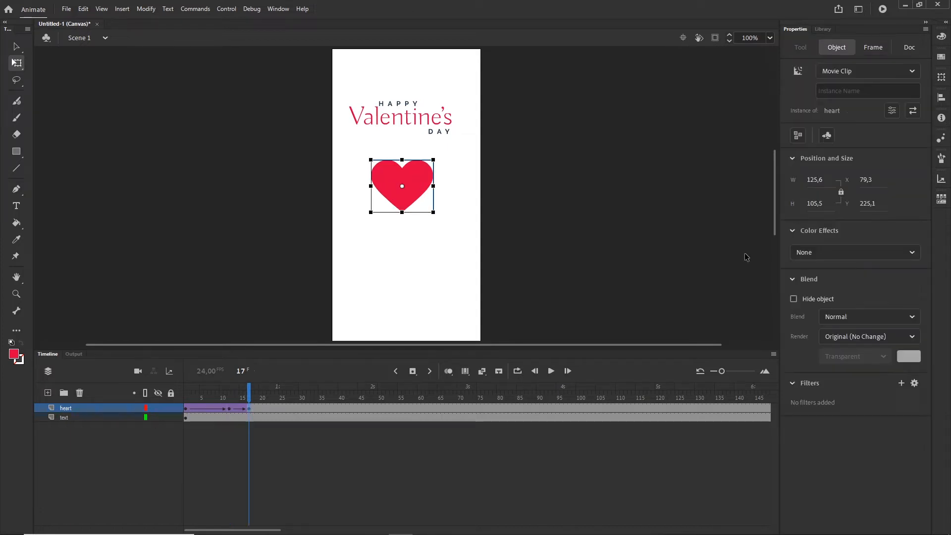
pyautogui.click(822, 252)
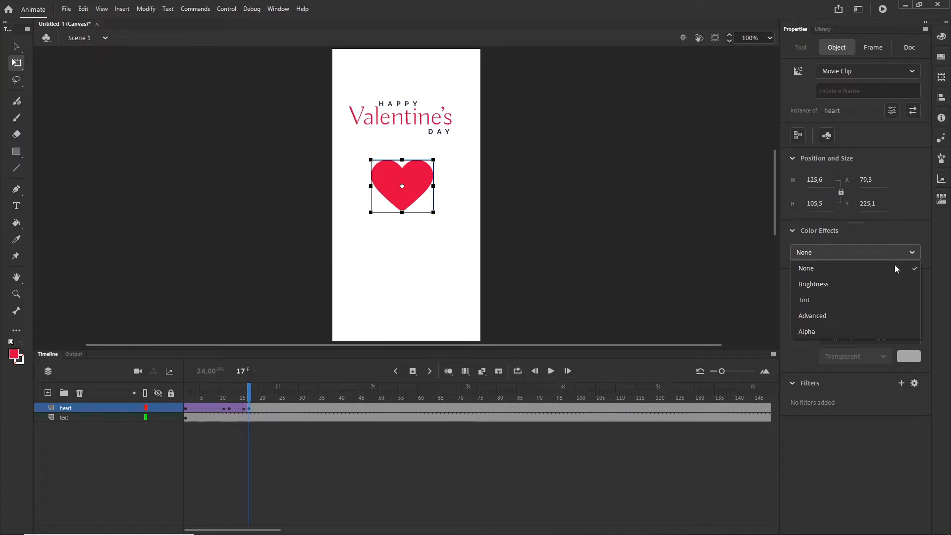
pyautogui.click(807, 331)
pyautogui.click(578, 466)
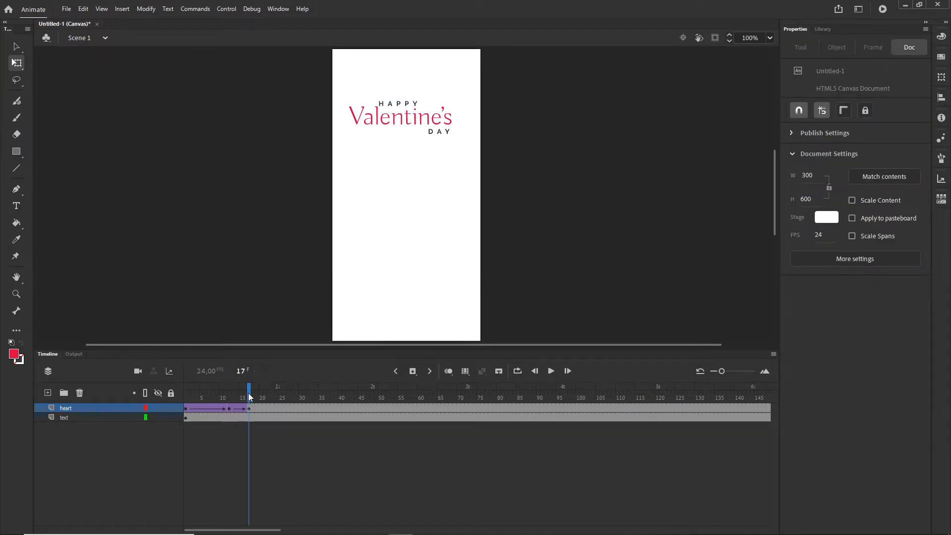
pyautogui.moveTo(249, 397); pyautogui.dragTo(220, 403)
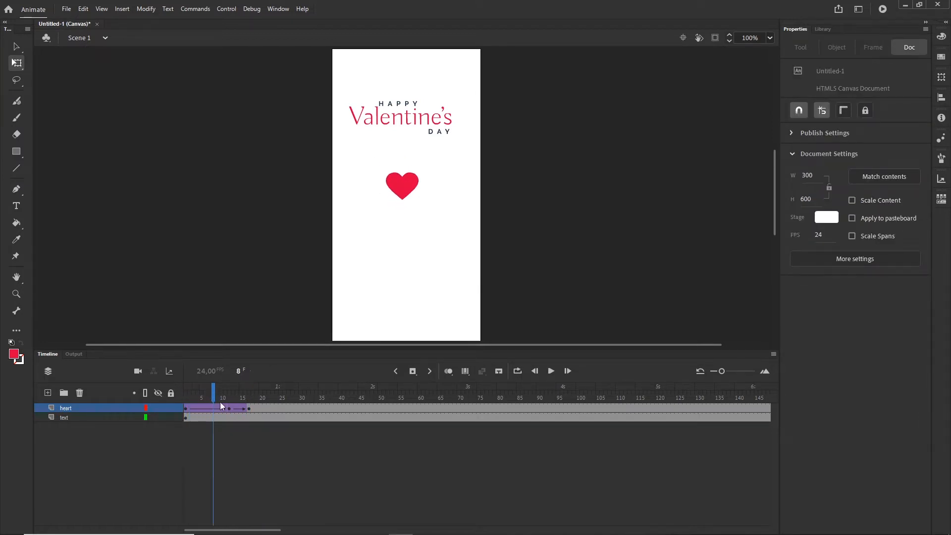
pyautogui.click(230, 409)
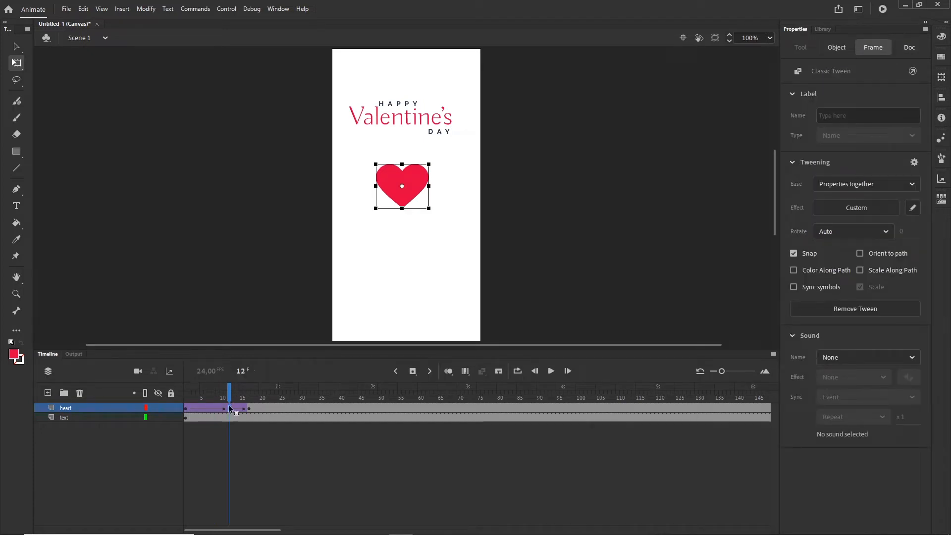
pyautogui.press('F6')
pyautogui.moveTo(230, 391); pyautogui.dragTo(277, 397)
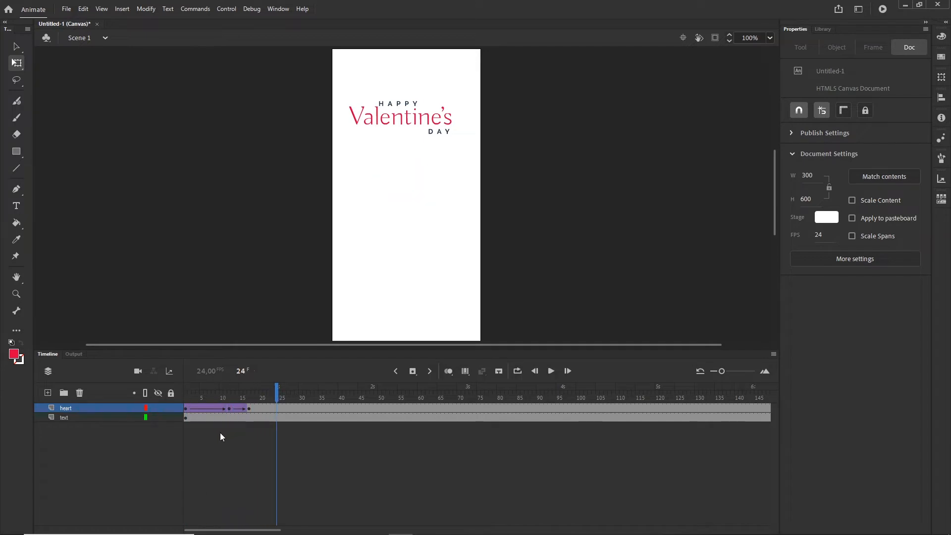
# - Duplicate the heart layer and shift the copy's keyframes so its animation runs from frame 16 to 32
pyautogui.rightClick(65, 409)
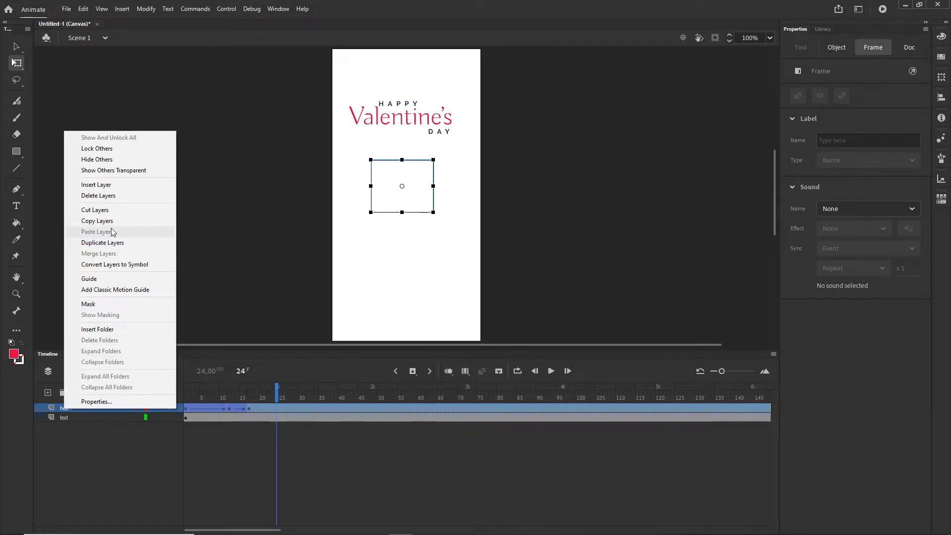
pyautogui.click(112, 244)
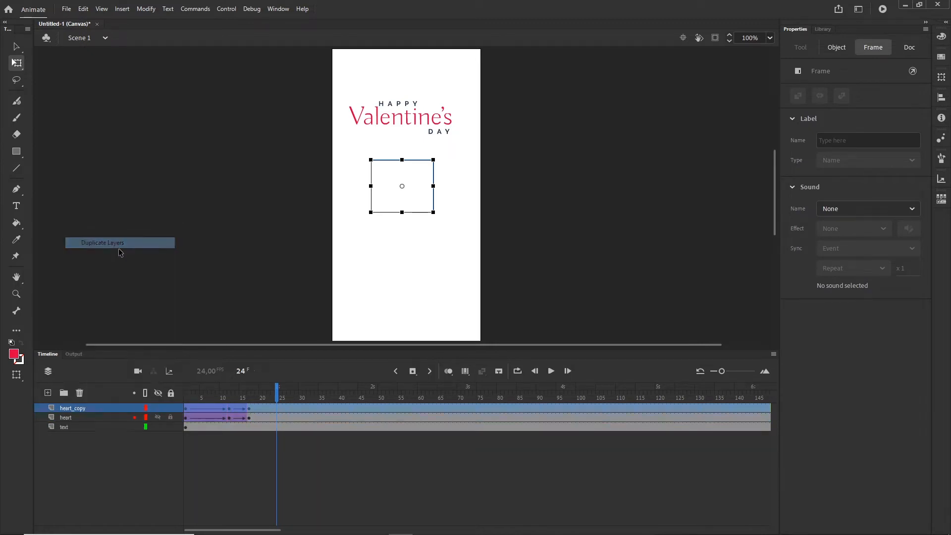
pyautogui.click(107, 451)
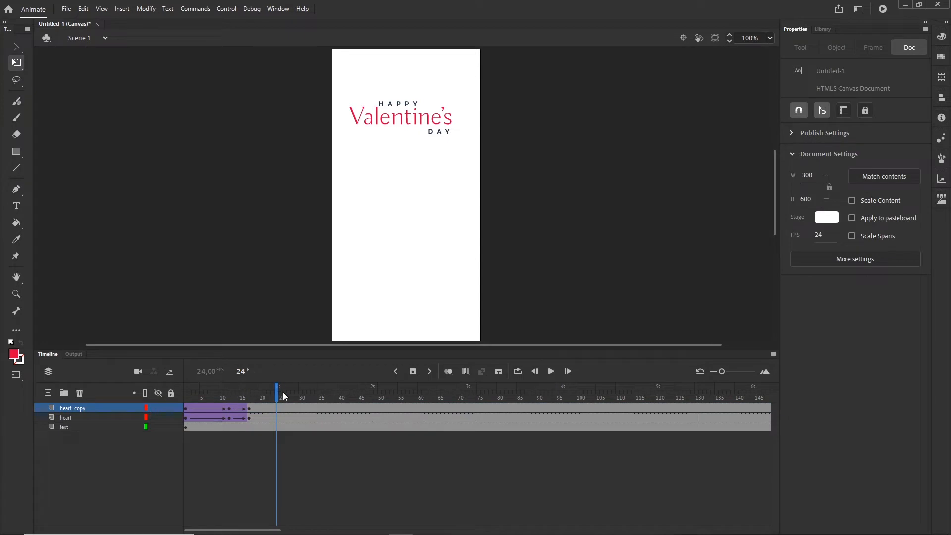
pyautogui.moveTo(284, 395); pyautogui.dragTo(306, 385)
pyautogui.click(249, 406)
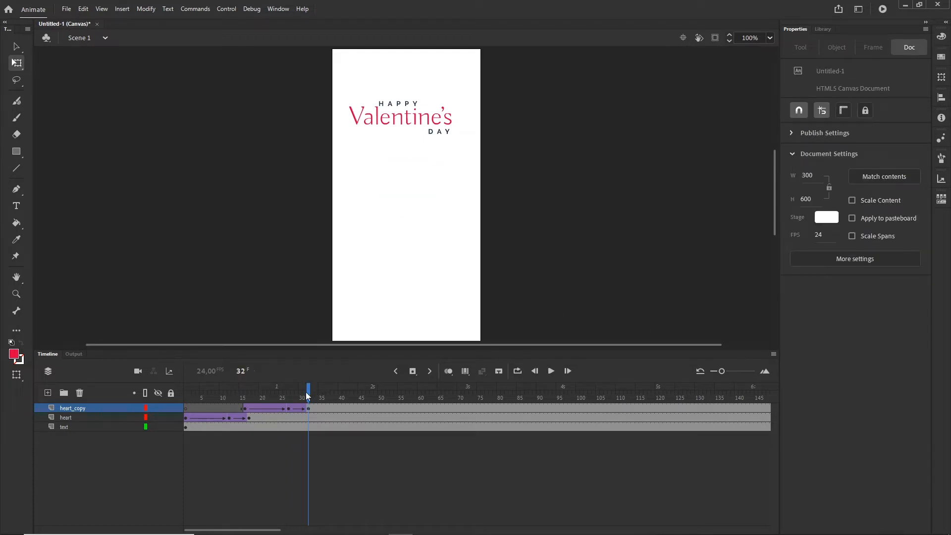
pyautogui.moveTo(307, 395); pyautogui.dragTo(282, 393)
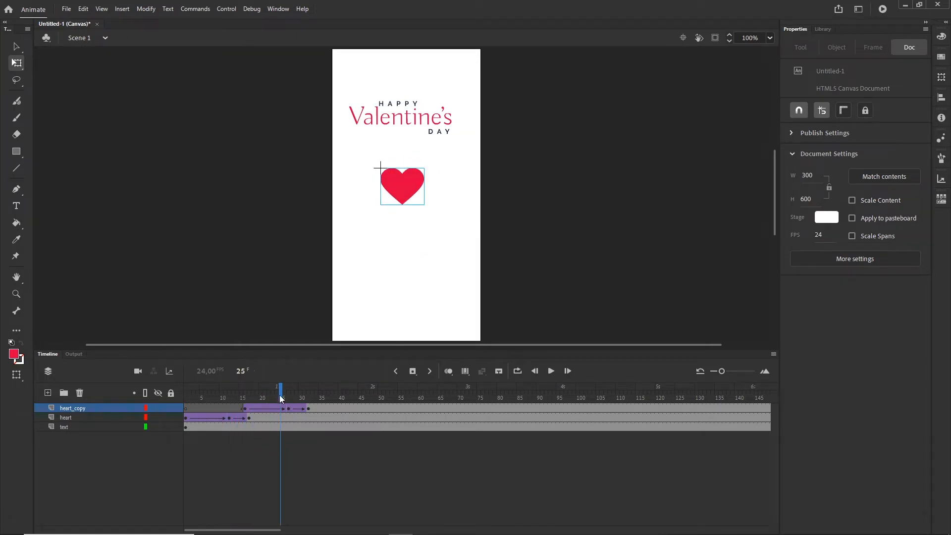
pyautogui.moveTo(280, 395)
pyautogui.mouseDown()
pyautogui.moveTo(297, 394)
pyautogui.moveTo(208, 395)
pyautogui.moveTo(273, 395)
pyautogui.mouseUp()
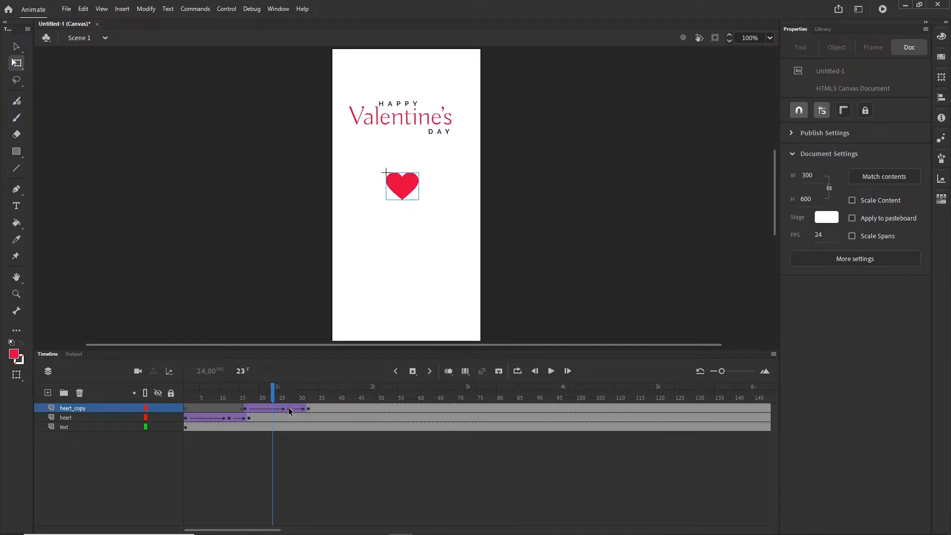
# - Try to reposition the copied heart lower on the stage by moving the artwork inside its symbol
pyautogui.click(290, 410)
pyautogui.doubleClick(409, 187)
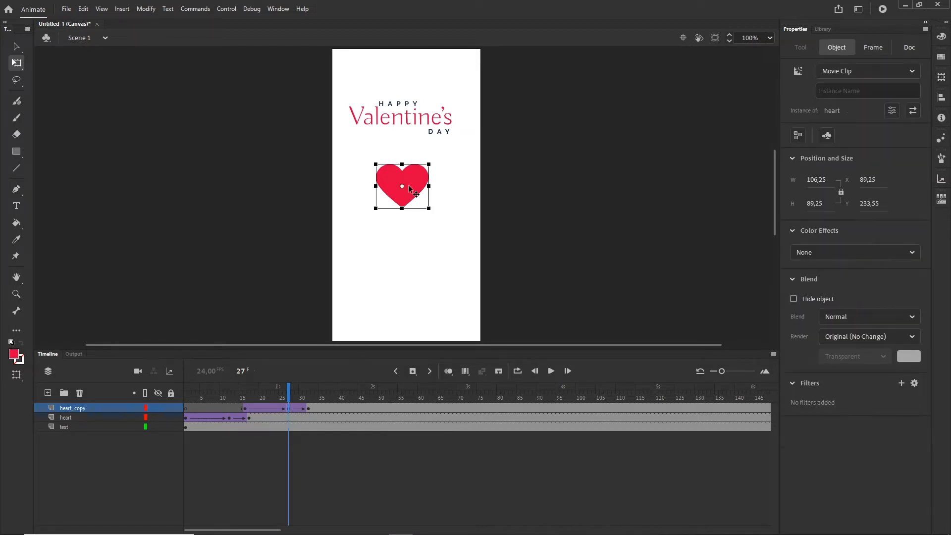
pyautogui.moveTo(412, 183); pyautogui.dragTo(412, 270)
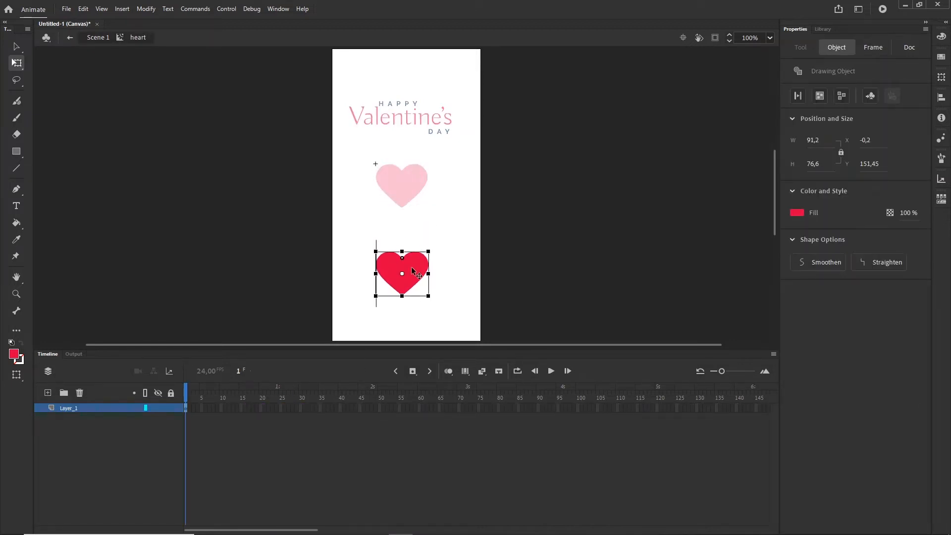
pyautogui.click(97, 38)
pyautogui.moveTo(293, 405)
pyautogui.mouseDown()
pyautogui.moveTo(202, 397)
pyautogui.moveTo(277, 395)
pyautogui.mouseUp()
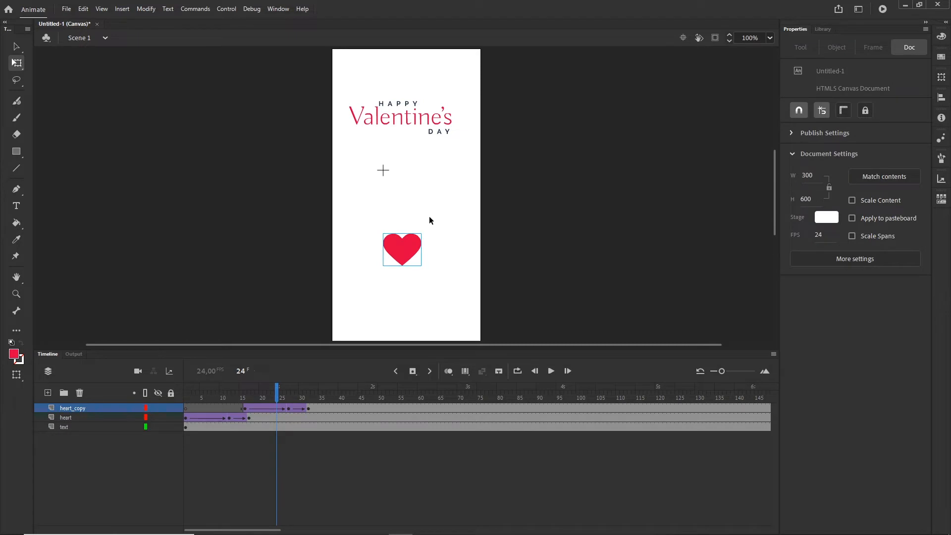
pyautogui.doubleClick(409, 261)
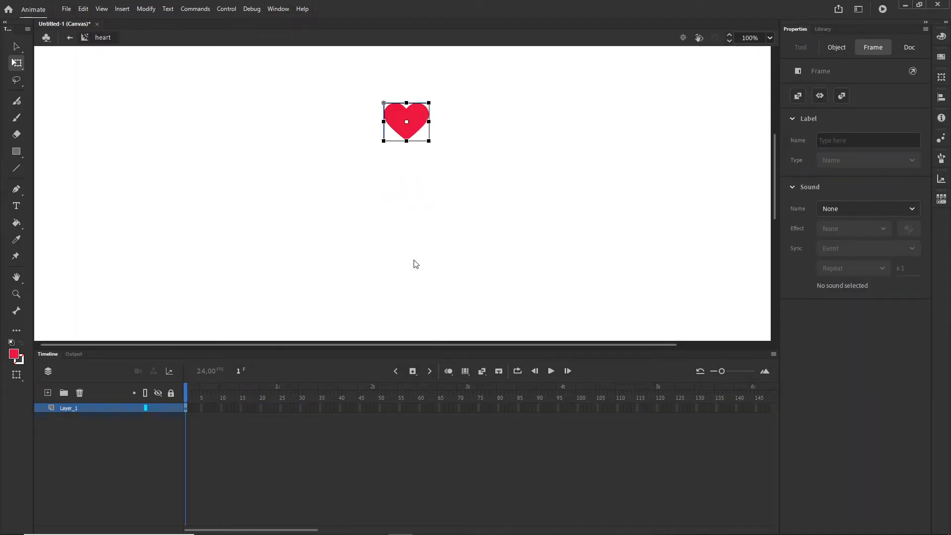
pyautogui.click(70, 38)
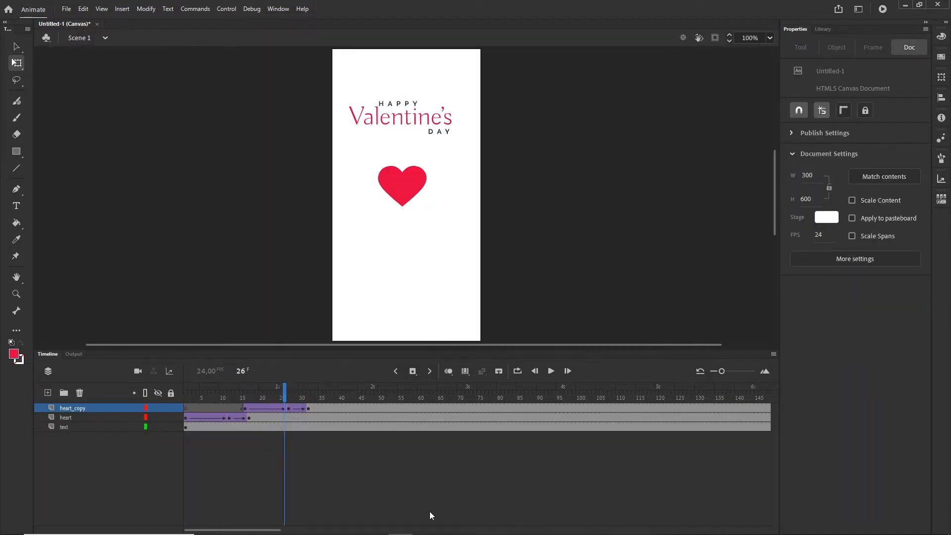
# - Edit frames 1 to about 48 of the heart_copy layer together, moving the whole heart animation to X 9.9, Y 379.85
pyautogui.moveTo(284, 396); pyautogui.dragTo(226, 399)
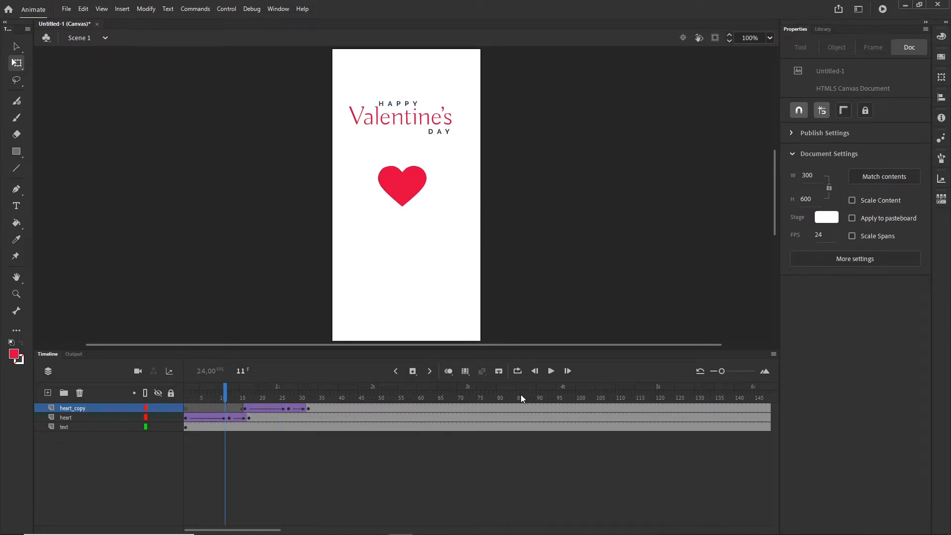
pyautogui.click(468, 375)
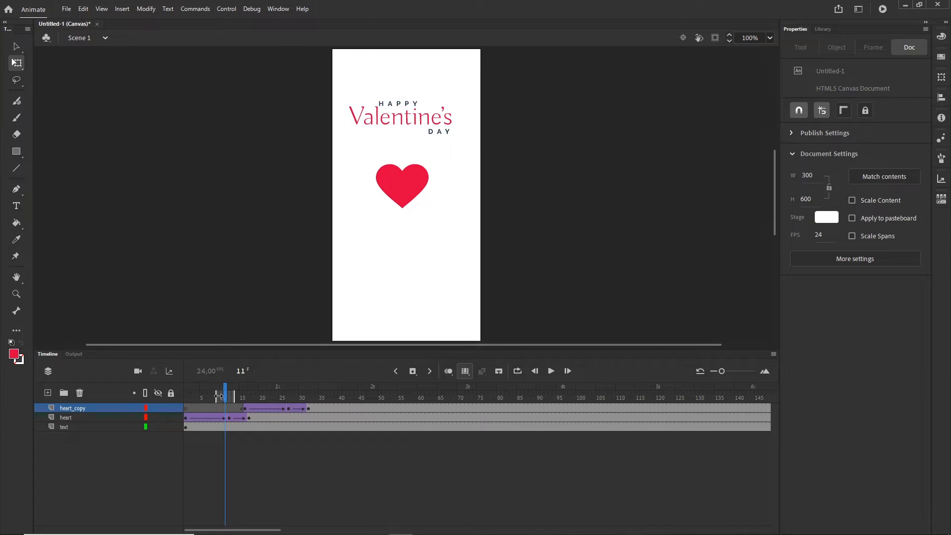
pyautogui.moveTo(217, 397)
pyautogui.mouseDown()
pyautogui.moveTo(181, 397)
pyautogui.moveTo(373, 397)
pyautogui.mouseUp()
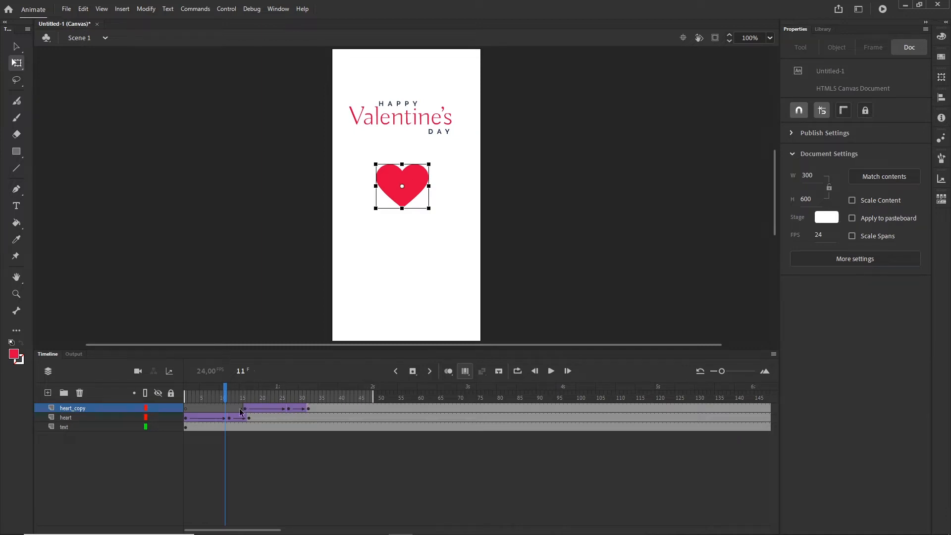
pyautogui.click(67, 407)
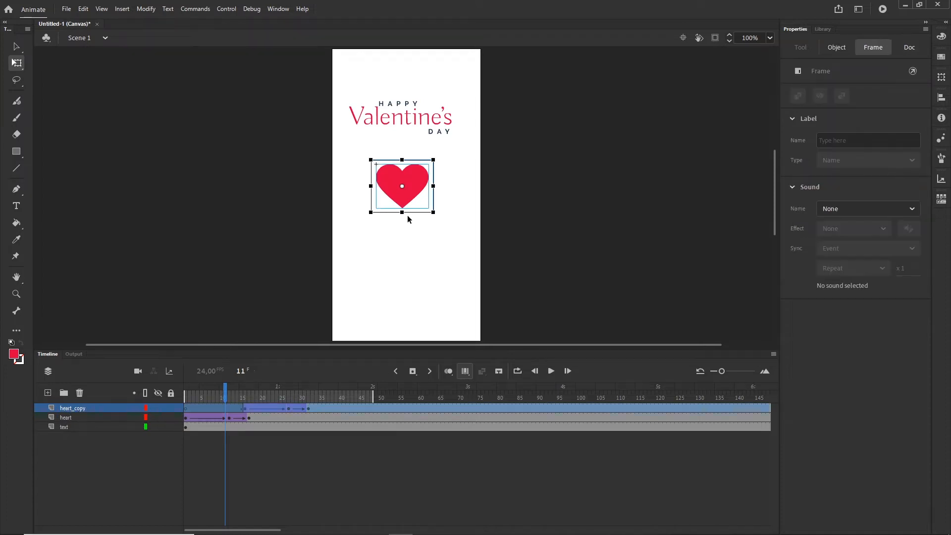
pyautogui.moveTo(405, 188); pyautogui.dragTo(372, 270)
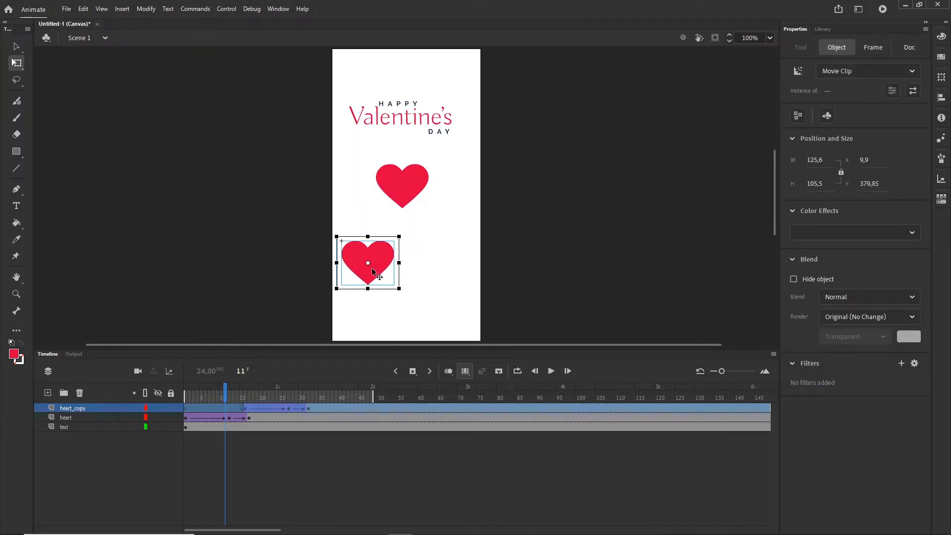
pyautogui.click(465, 372)
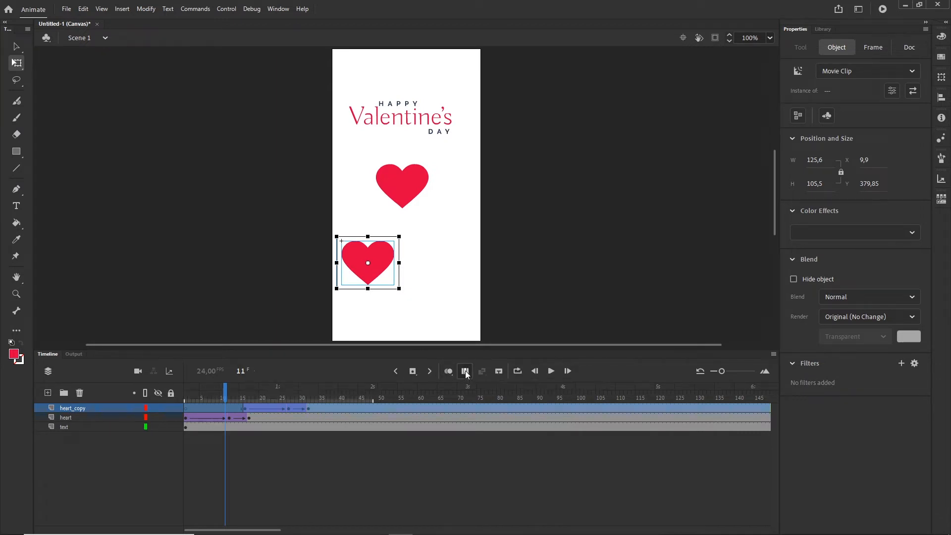
pyautogui.moveTo(225, 397); pyautogui.dragTo(317, 391)
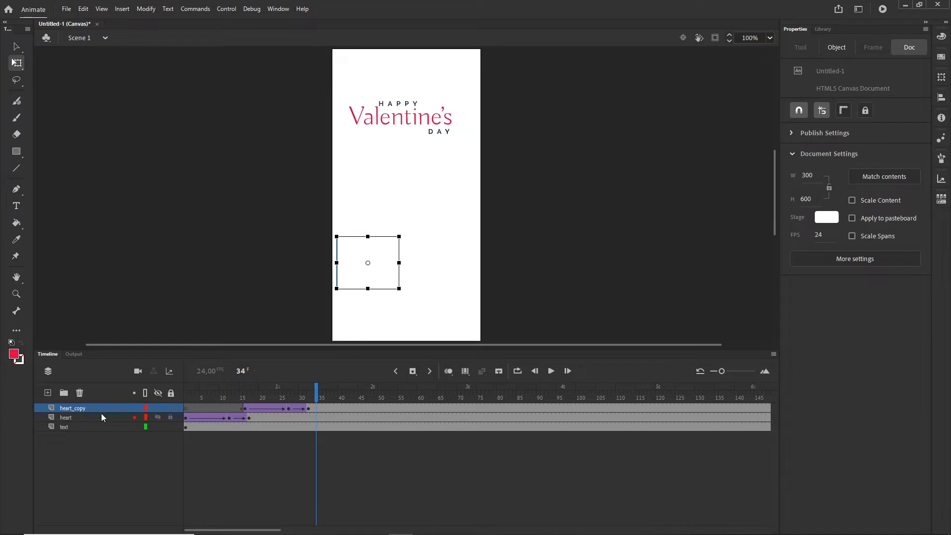
# - Duplicate the heart_copy layer and shift the duplicate's keyframes so its animation starts at frame 26
pyautogui.rightClick(70, 409)
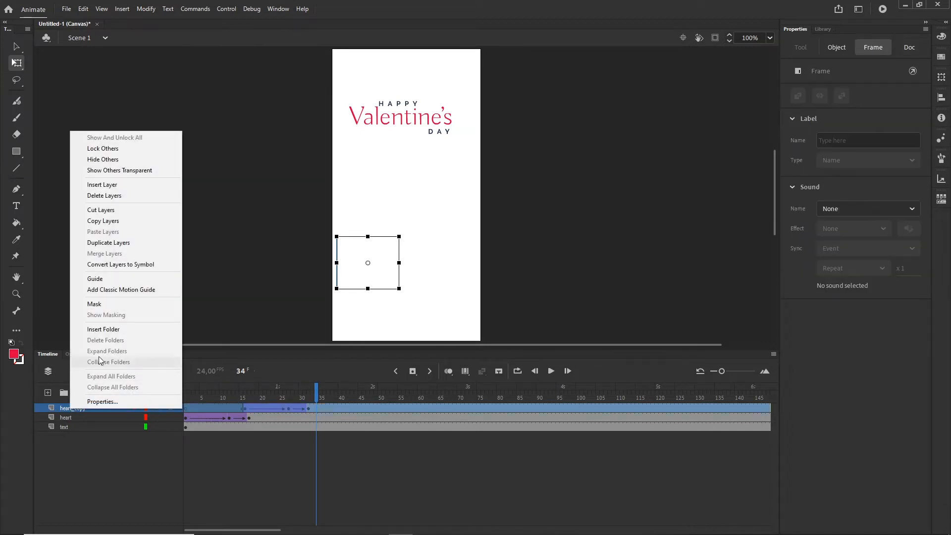
pyautogui.click(109, 243)
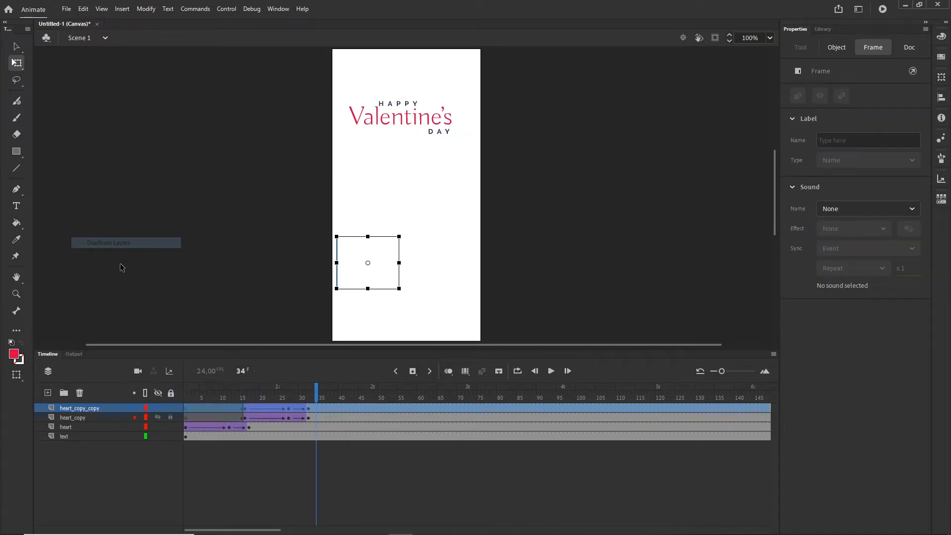
pyautogui.click(284, 437)
pyautogui.click(308, 408)
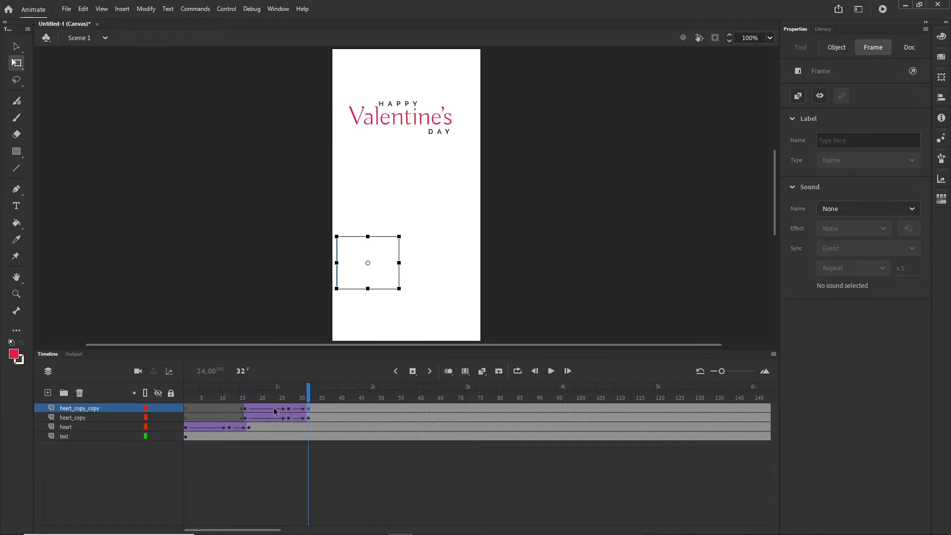
pyautogui.click(246, 409)
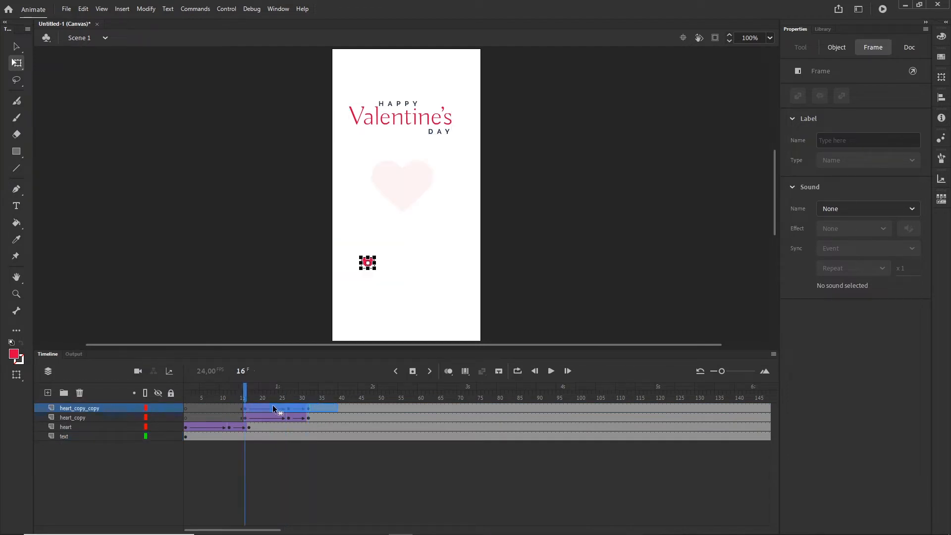
pyautogui.moveTo(282, 406); pyautogui.dragTo(284, 407)
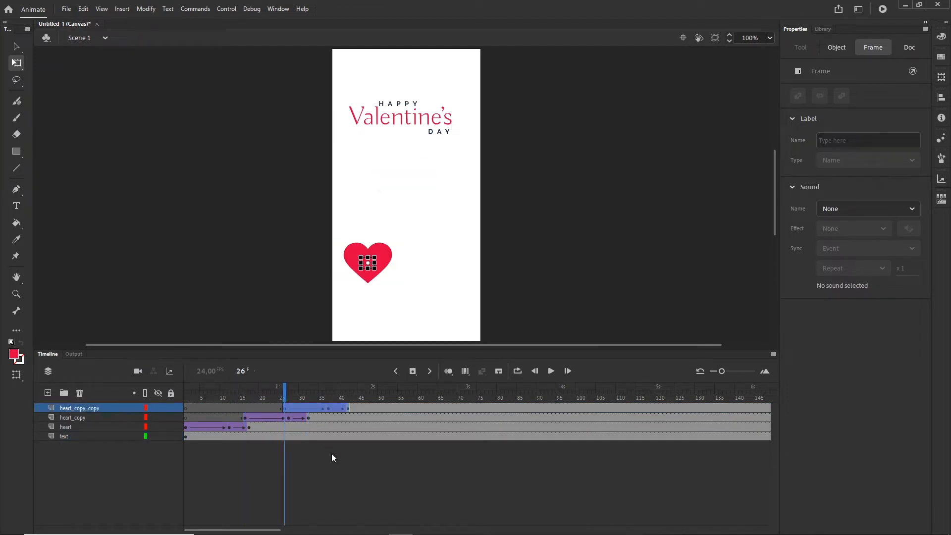
pyautogui.click(63, 477)
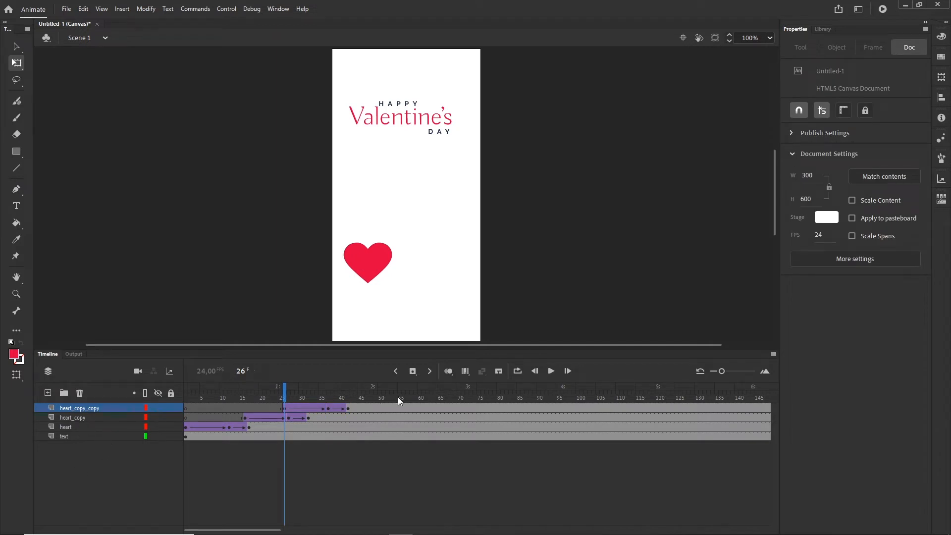
# - Edit multiple frames of the heart_copy_copy layer together, moving its whole heart animation to X 135.9, Y 433.85, and scrub to frame 45
pyautogui.click(468, 374)
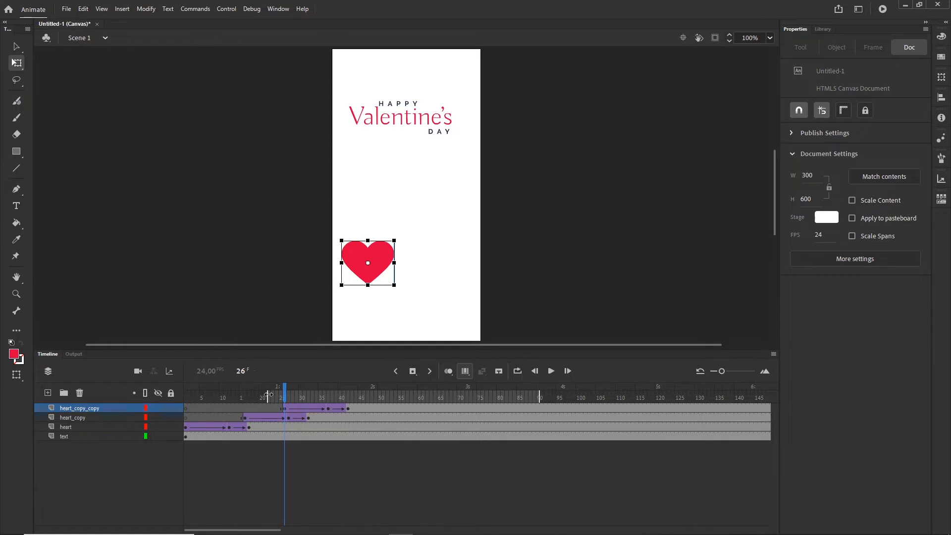
pyautogui.moveTo(268, 395); pyautogui.dragTo(217, 395)
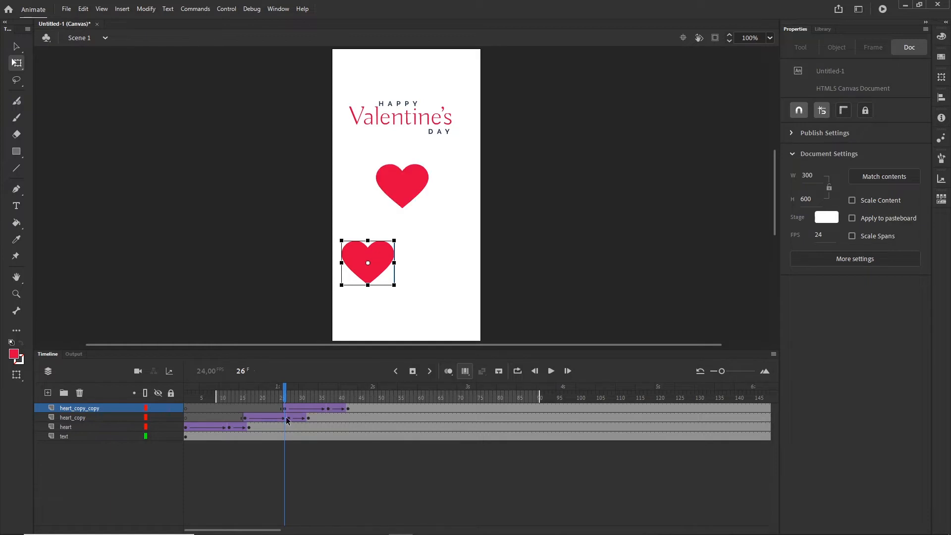
pyautogui.click(76, 408)
pyautogui.moveTo(374, 267); pyautogui.dragTo(438, 292)
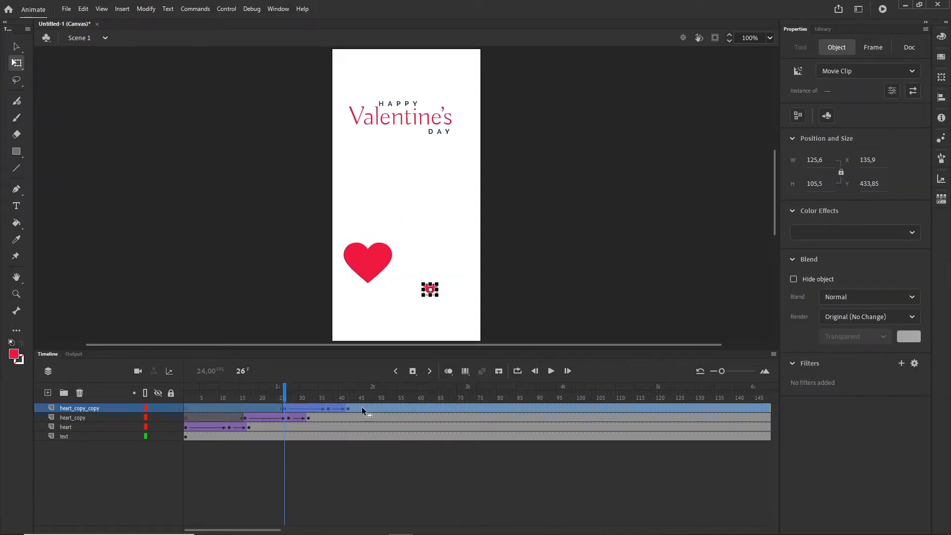
pyautogui.moveTo(288, 396); pyautogui.dragTo(365, 405)
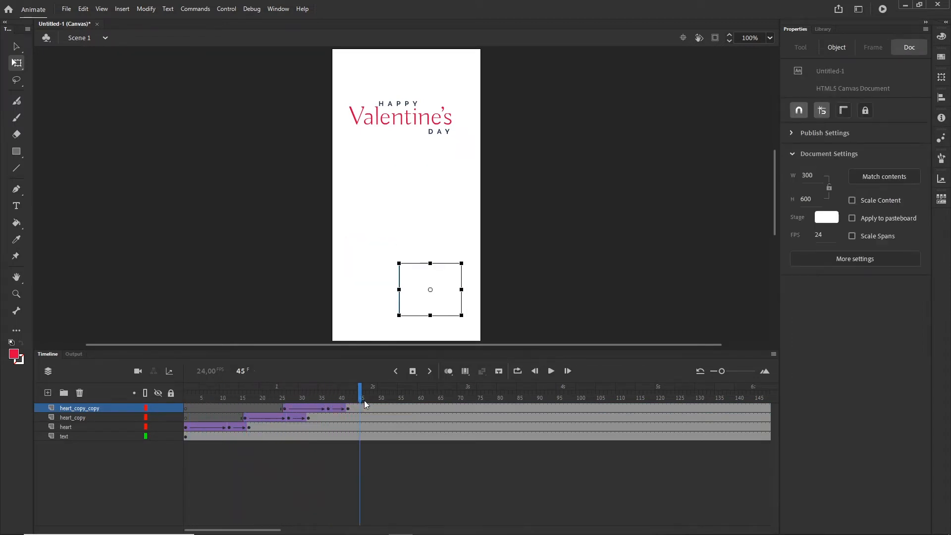
# - Duplicate the three heart layers and shift the copies' keyframes so their animation sequence starts at frame 35
pyautogui.click(67, 427)
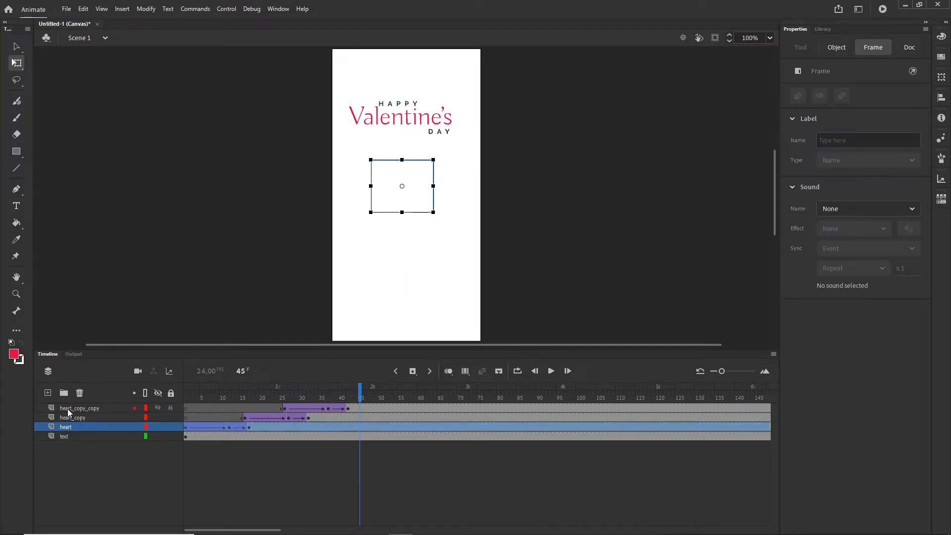
pyautogui.keyDown('shift'); pyautogui.click(68, 409); pyautogui.keyUp('shift')
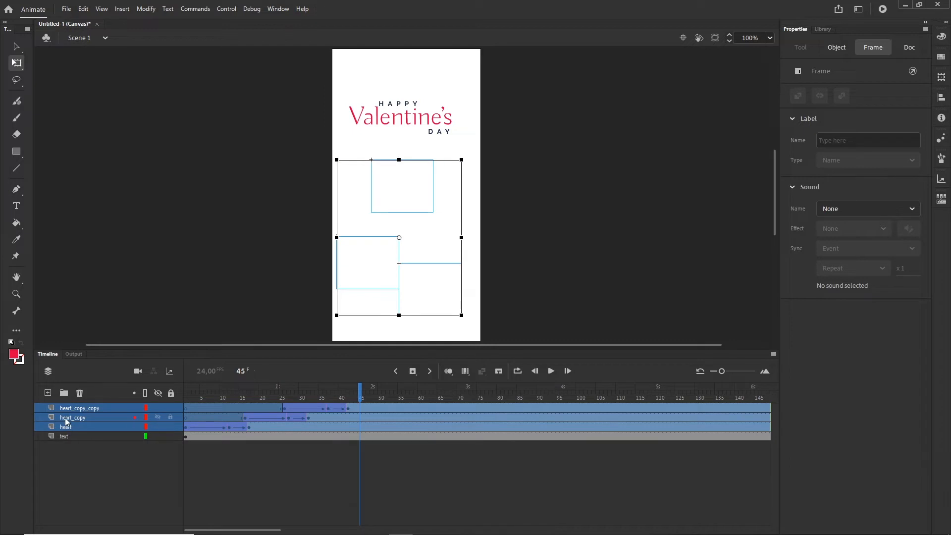
pyautogui.rightClick(66, 419)
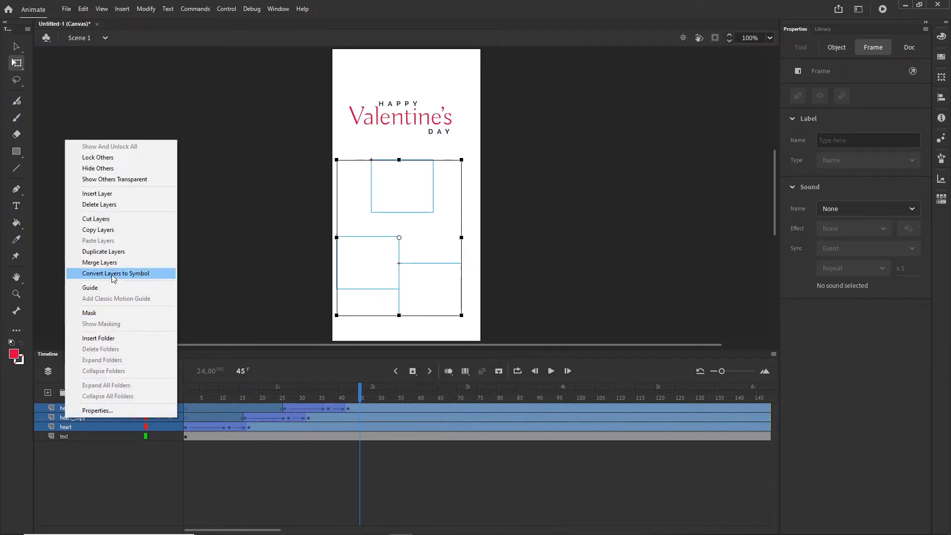
pyautogui.click(106, 251)
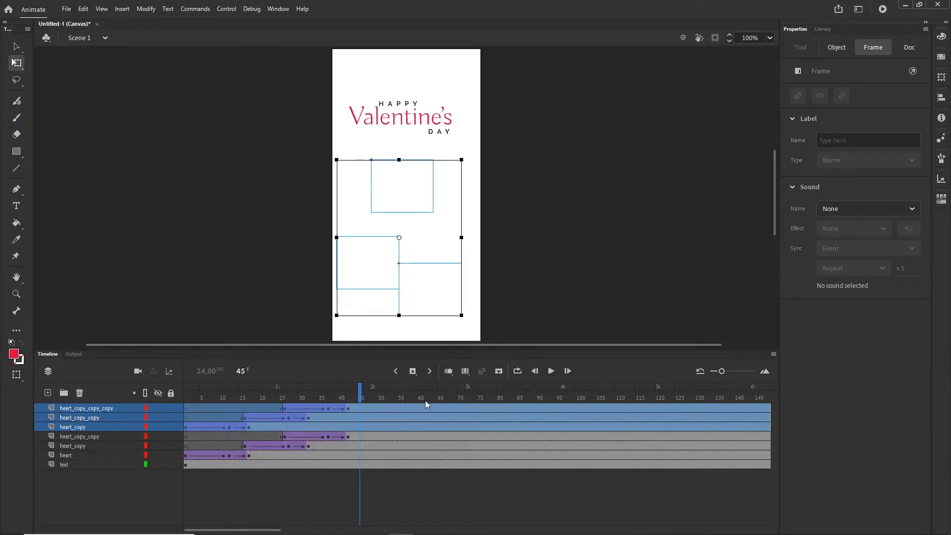
pyautogui.click(187, 427)
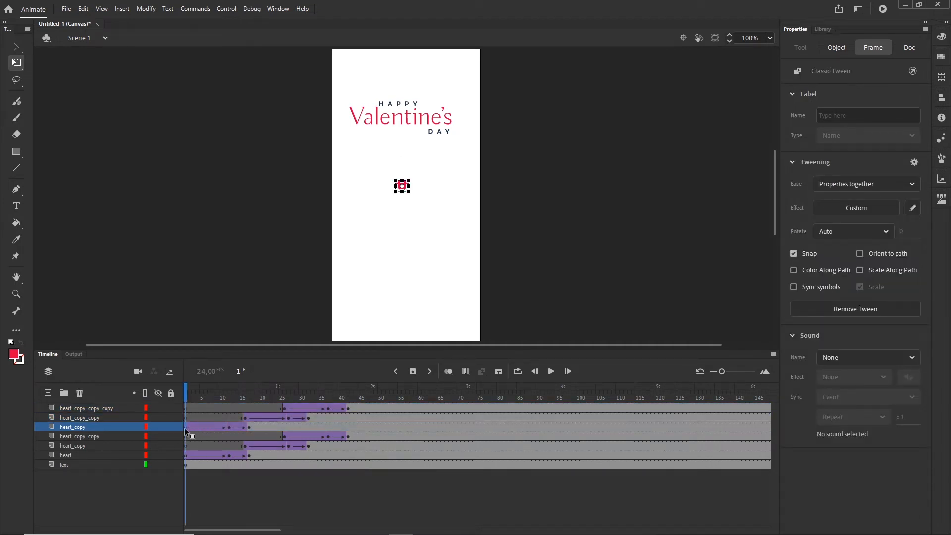
pyautogui.keyDown('shift'); pyautogui.click(348, 408); pyautogui.keyUp('shift')
pyautogui.moveTo(185, 427); pyautogui.dragTo(320, 422)
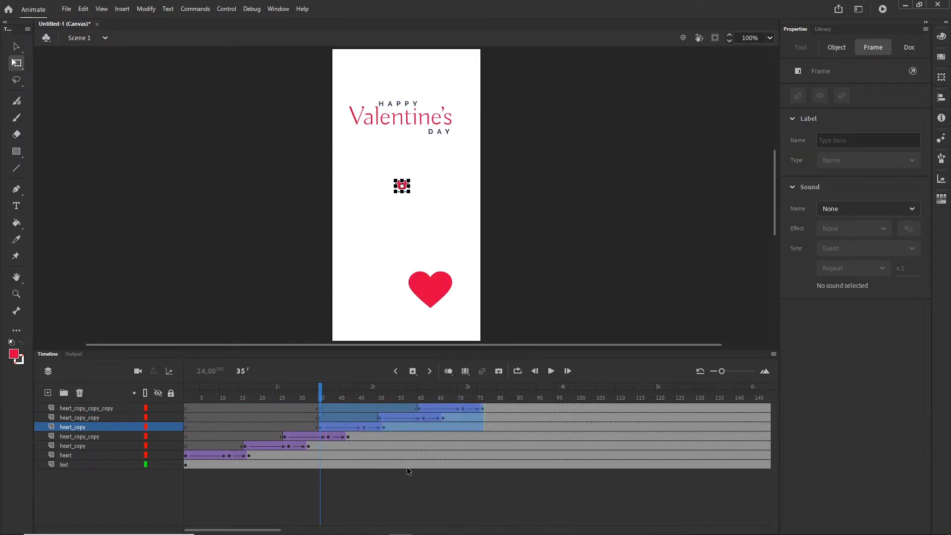
pyautogui.click(375, 477)
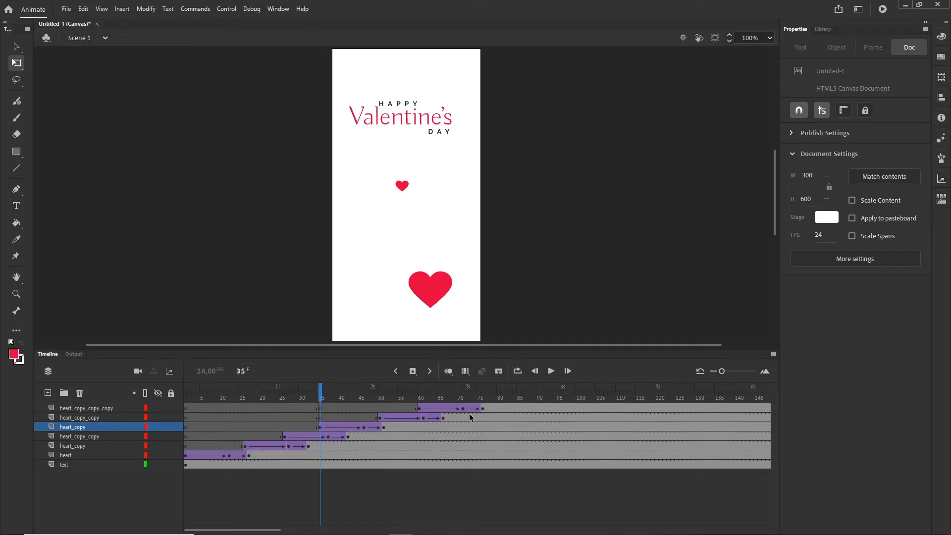
# - With multiple-frame editing on, move the heart animation that starts at frame 35 down about 100 px and right about 40 px
pyautogui.click(468, 373)
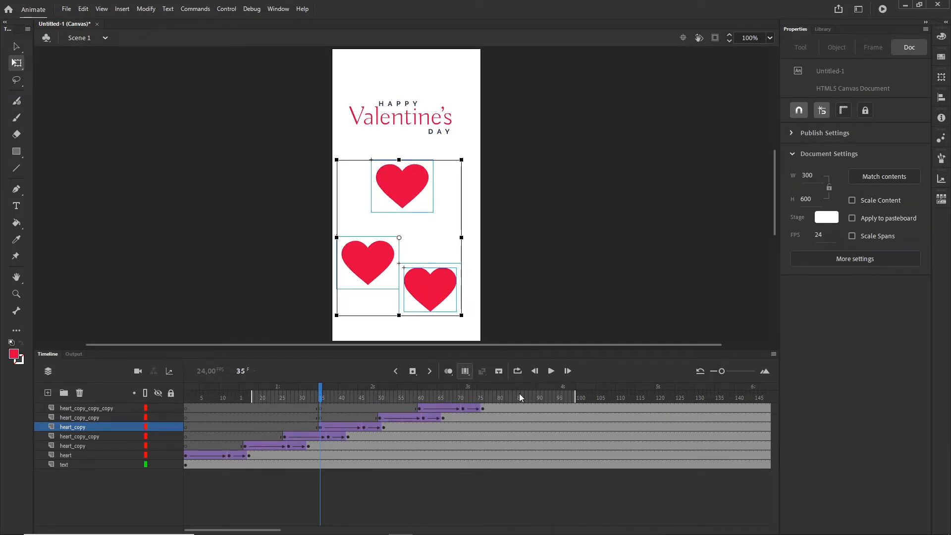
pyautogui.click(73, 427)
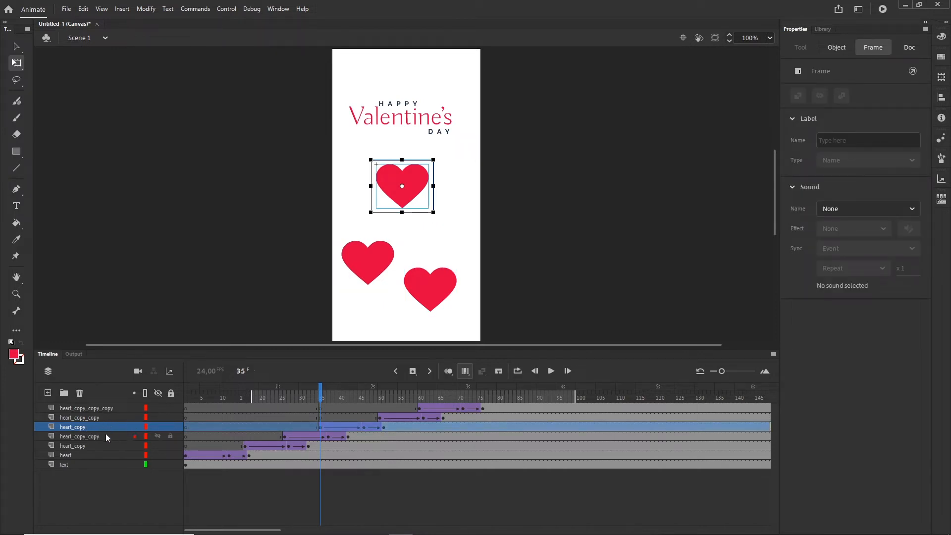
pyautogui.hotkey('shift', 'Down')
pyautogui.hotkey('shift', 'Down')
pyautogui.hotkey('shift', 'Down')
pyautogui.hotkey('shift', 'Down')
pyautogui.hotkey('shift', 'Down')
pyautogui.hotkey('shift', 'Down')
pyautogui.hotkey('shift', 'Down')
pyautogui.hotkey('shift', 'Down')
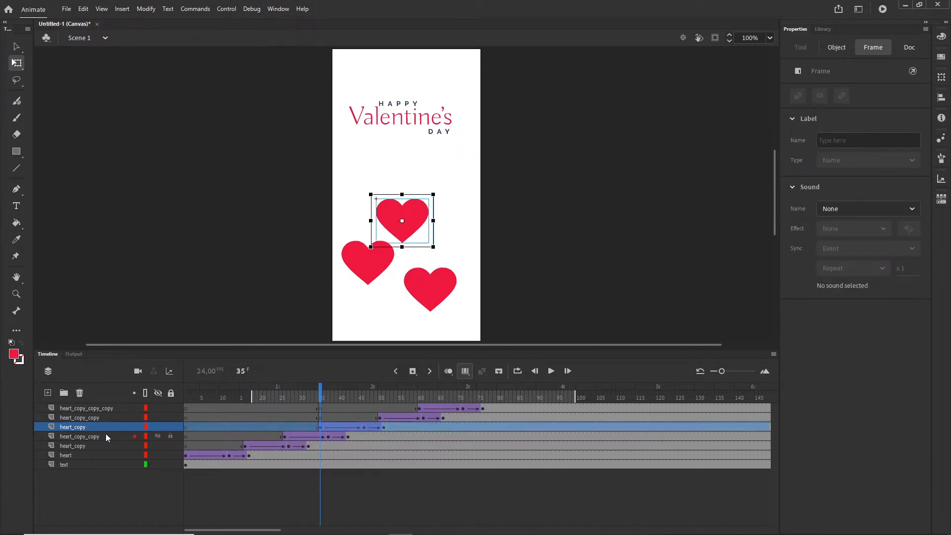
pyautogui.hotkey('shift', 'Right')
pyautogui.hotkey('shift', 'Right')
pyautogui.hotkey('shift', 'Right')
pyautogui.hotkey('shift', 'Down')
pyautogui.hotkey('shift', 'Down')
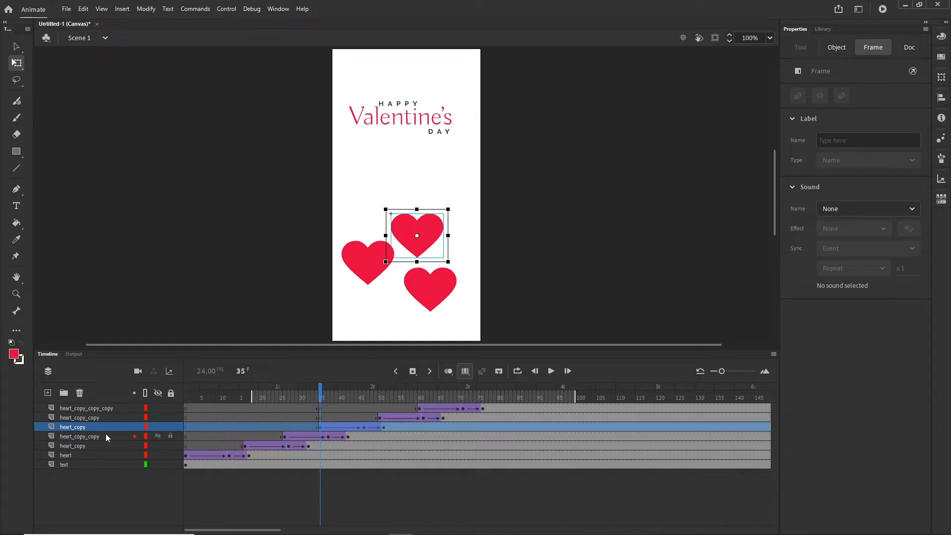
pyautogui.hotkey('shift', 'Right')
# - Move the entire heart animation on the second layer from the top up about 170 px, below the title text
pyautogui.click(85, 416)
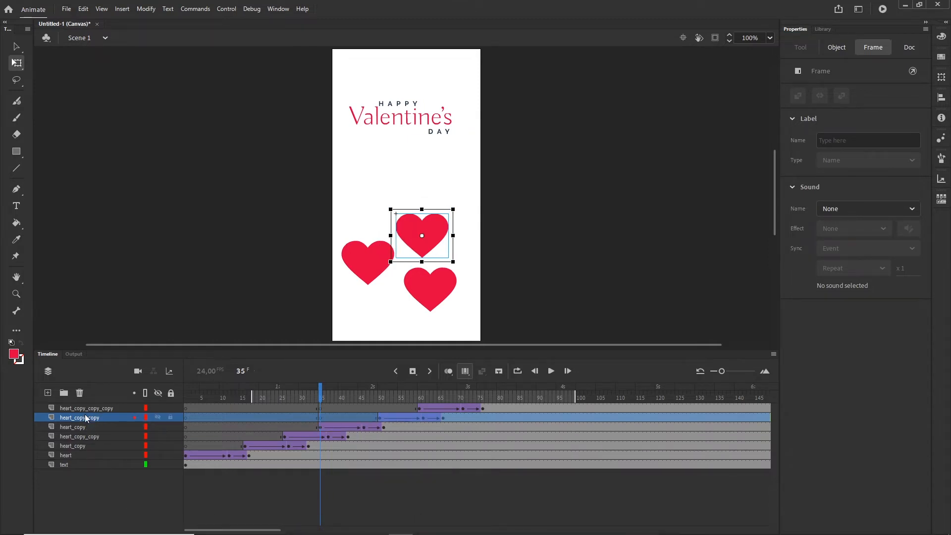
pyautogui.hotkey('shift', 'Up')
pyautogui.hotkey('shift', 'Up')
pyautogui.hotkey('shift', 'Up')
pyautogui.hotkey('shift', 'Up')
pyautogui.hotkey('shift', 'Up')
pyautogui.hotkey('shift', 'Up')
pyautogui.hotkey('shift', 'Up')
pyautogui.hotkey('shift', 'Up')
pyautogui.hotkey('shift', 'Up')
pyautogui.hotkey('shift', 'Up')
pyautogui.hotkey('shift', 'Up')
pyautogui.hotkey('shift', 'Up')
pyautogui.hotkey('shift', 'Up')
pyautogui.hotkey('shift', 'Up')
pyautogui.hotkey('shift', 'Up')
pyautogui.hotkey('shift', 'Up')
pyautogui.hotkey('shift', 'Up')
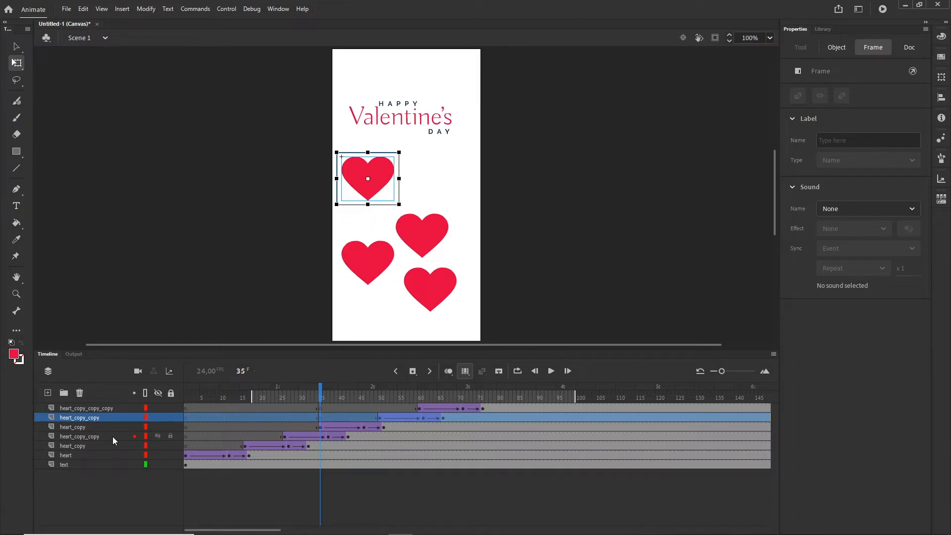
# - Move the heart_copy_copy_copy animation up about 230 px and right 20 px, turn off multiple-frame editing and scrub to frame 77
pyautogui.click(106, 408)
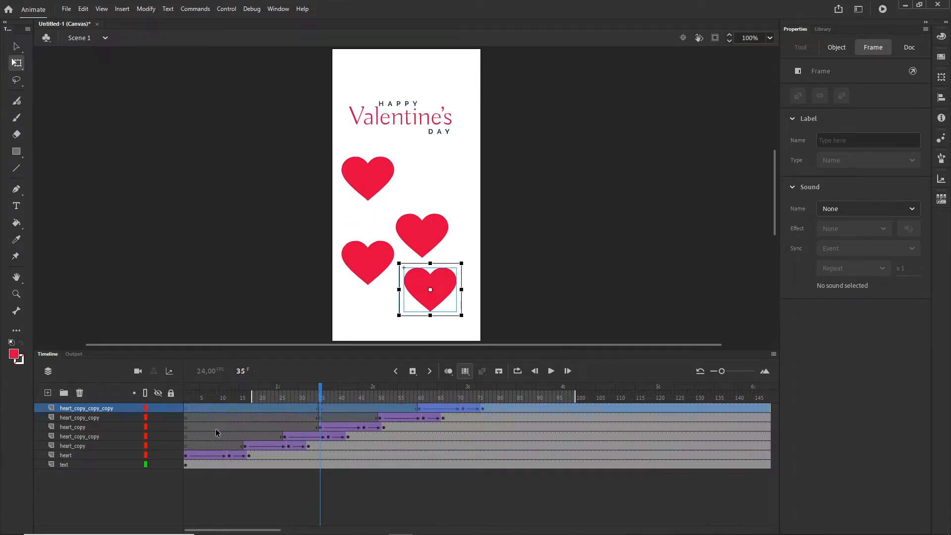
pyautogui.hotkey('shift', 'Up')
pyautogui.hotkey('shift', 'Up')
pyautogui.hotkey('shift', 'Up')
pyautogui.hotkey('shift', 'Up')
pyautogui.hotkey('shift', 'Up')
pyautogui.hotkey('shift', 'Up')
pyautogui.hotkey('shift', 'Up')
pyautogui.hotkey('shift', 'Up')
pyautogui.hotkey('shift', 'Up')
pyautogui.hotkey('shift', 'Up')
pyautogui.hotkey('shift', 'Up')
pyautogui.hotkey('shift', 'Up')
pyautogui.hotkey('shift', 'Up')
pyautogui.hotkey('shift', 'Up')
pyautogui.hotkey('shift', 'Up')
pyautogui.hotkey('shift', 'Up')
pyautogui.hotkey('shift', 'Up')
pyautogui.hotkey('shift', 'Up')
pyautogui.hotkey('shift', 'Up')
pyautogui.hotkey('shift', 'Up')
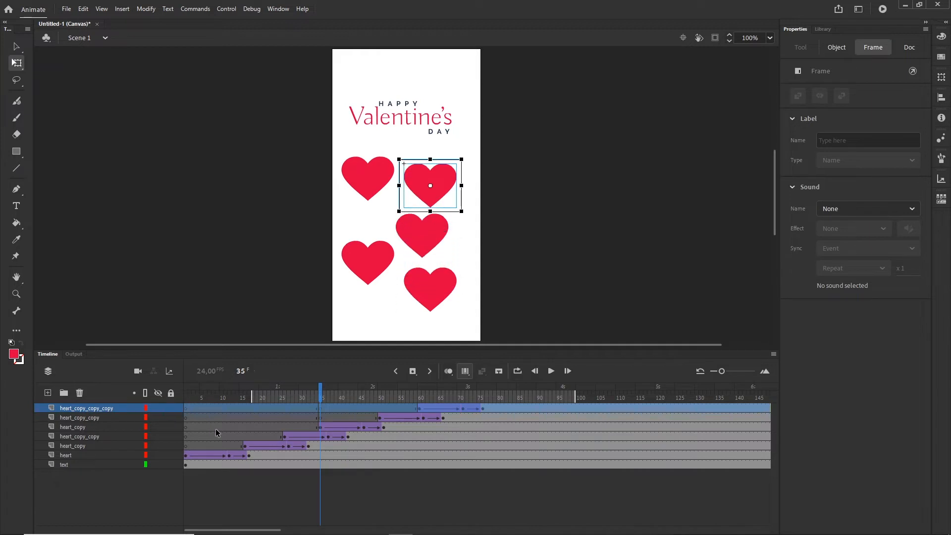
pyautogui.hotkey('shift', 'Right')
pyautogui.hotkey('shift', 'Right')
pyautogui.hotkey('shift', 'Up')
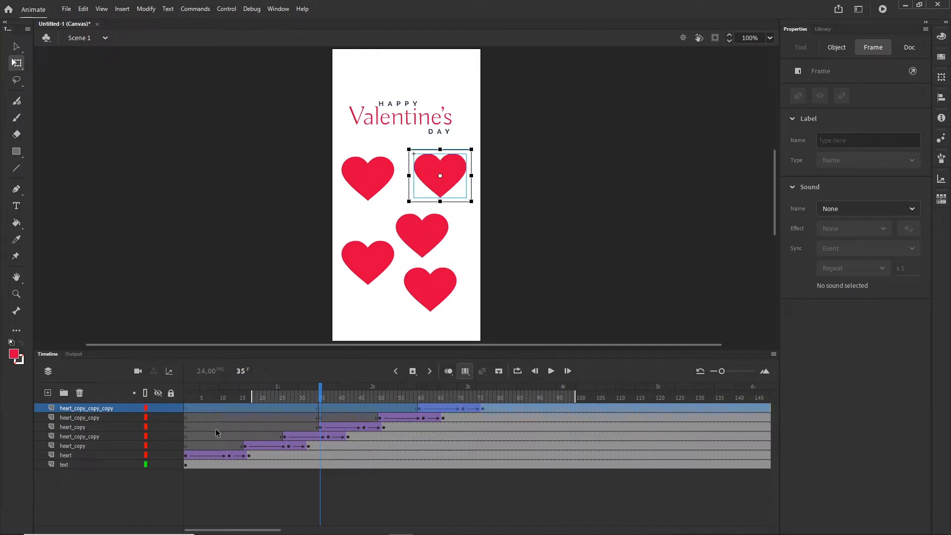
pyautogui.click(466, 372)
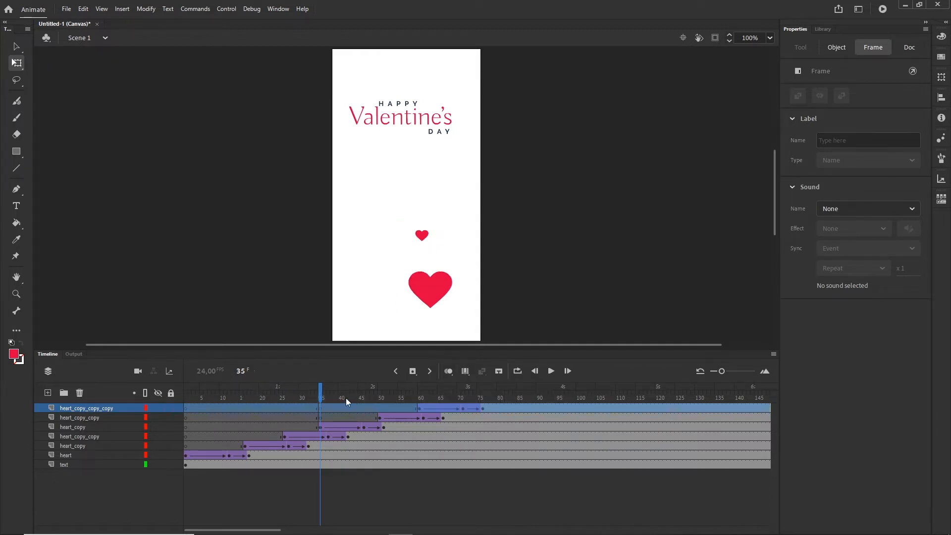
pyautogui.moveTo(319, 394); pyautogui.dragTo(488, 405)
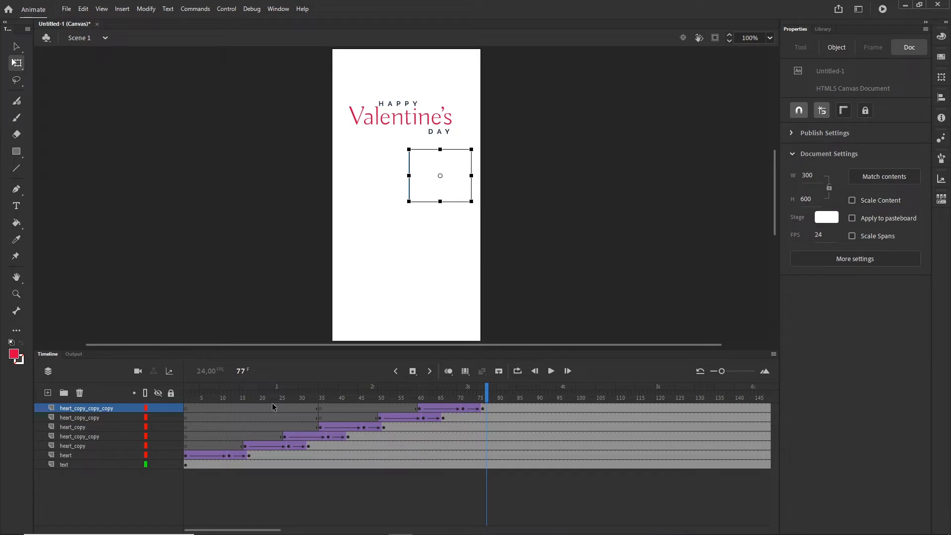
# - Duplicate all six heart layers and shift the copies' keyframes so their sequence starts at about frame 68
pyautogui.click(67, 456)
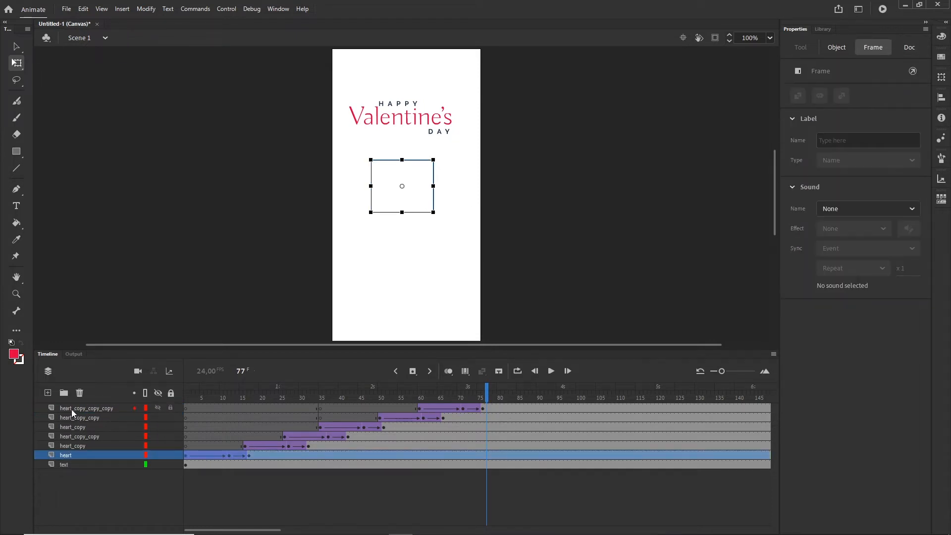
pyautogui.keyDown('shift'); pyautogui.click(71, 408); pyautogui.keyUp('shift')
pyautogui.rightClick(71, 420)
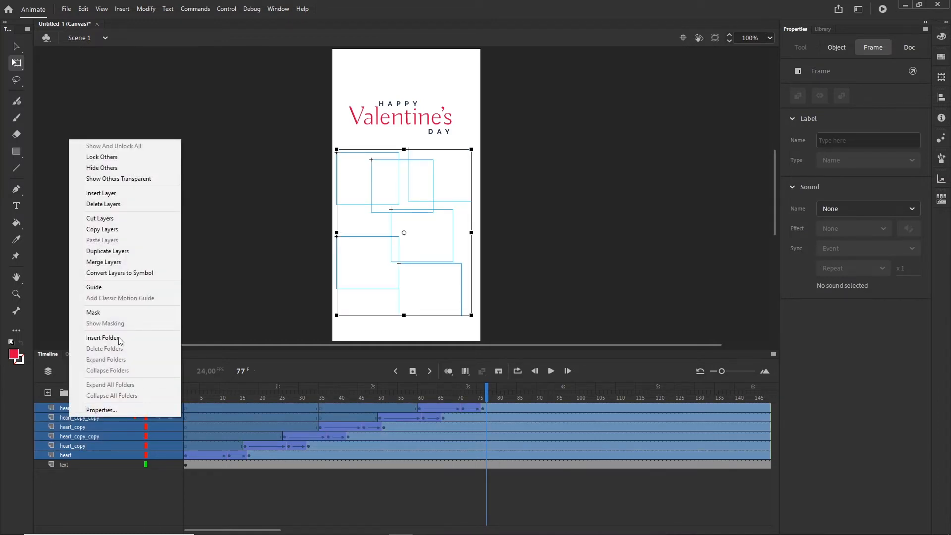
pyautogui.click(104, 252)
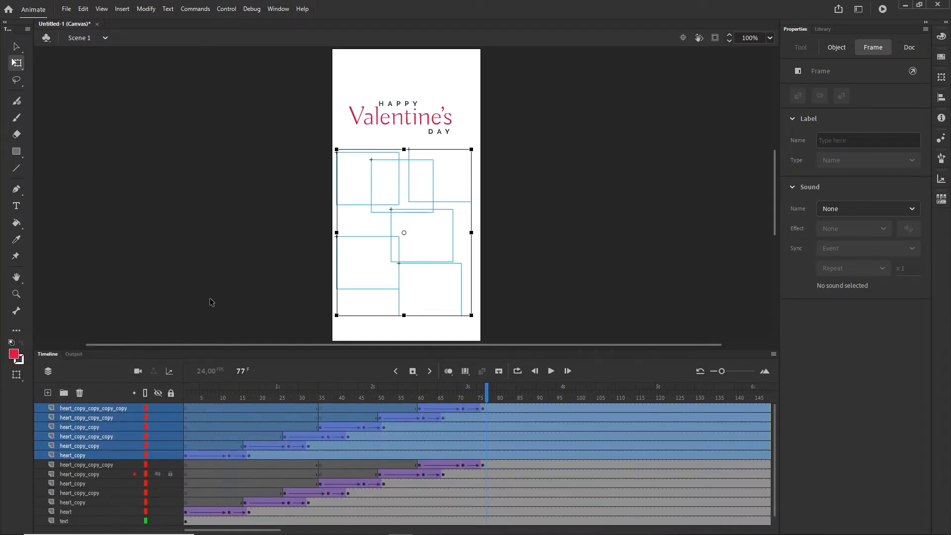
pyautogui.click(186, 456)
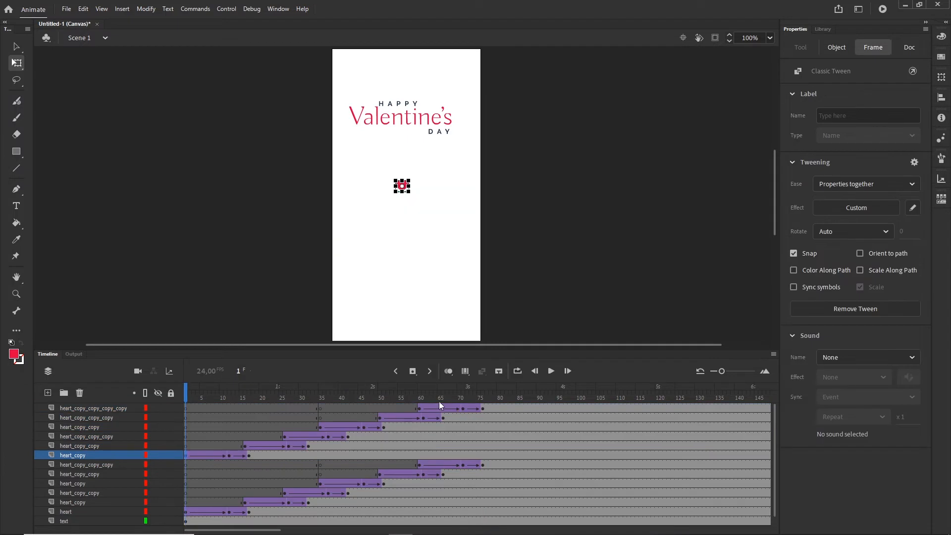
pyautogui.keyDown('shift'); pyautogui.click(483, 408); pyautogui.keyUp('shift')
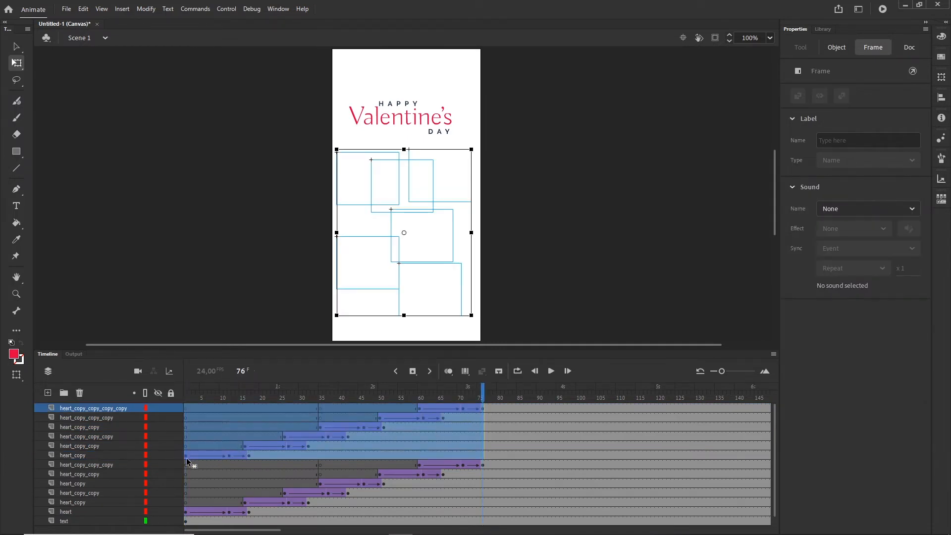
pyautogui.moveTo(185, 456); pyautogui.dragTo(451, 447)
pyautogui.moveTo(453, 395); pyautogui.dragTo(474, 396)
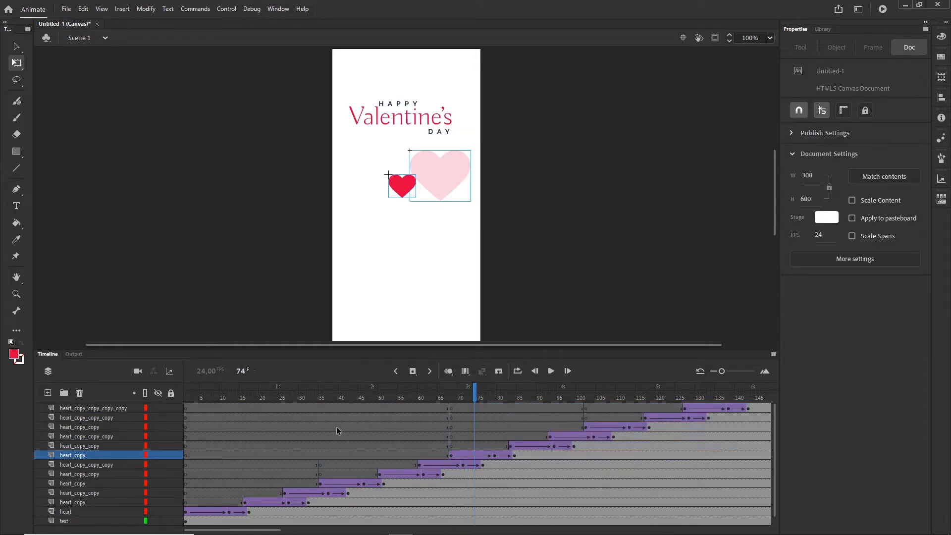
# - Edit multiple frames across the whole animation, moving the heart animation that starts around frame 93 left about 100 px
pyautogui.click(467, 373)
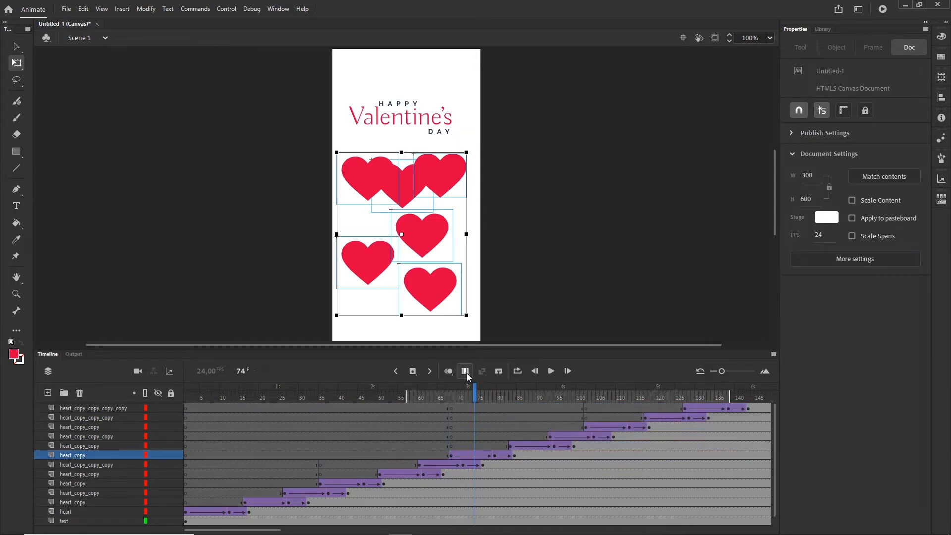
pyautogui.moveTo(414, 400); pyautogui.dragTo(189, 400)
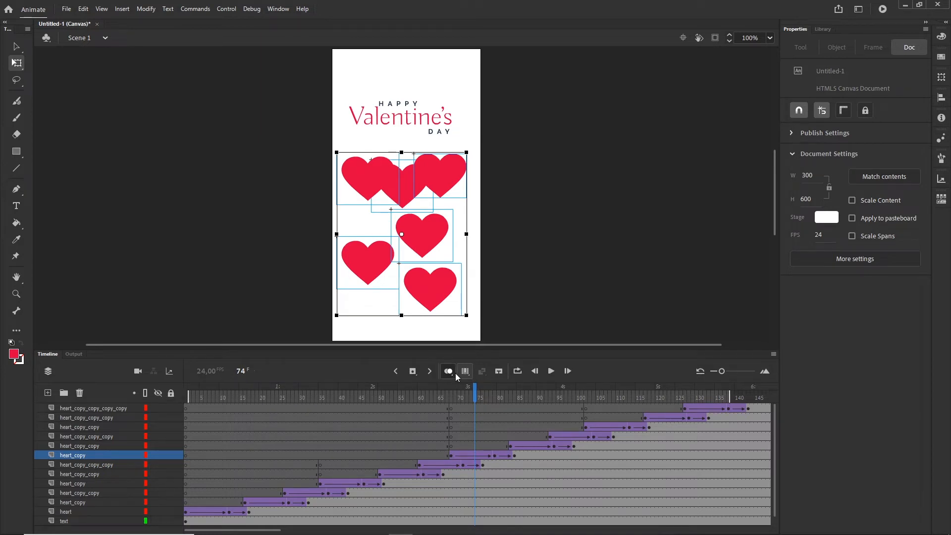
pyautogui.moveTo(723, 394); pyautogui.dragTo(762, 396)
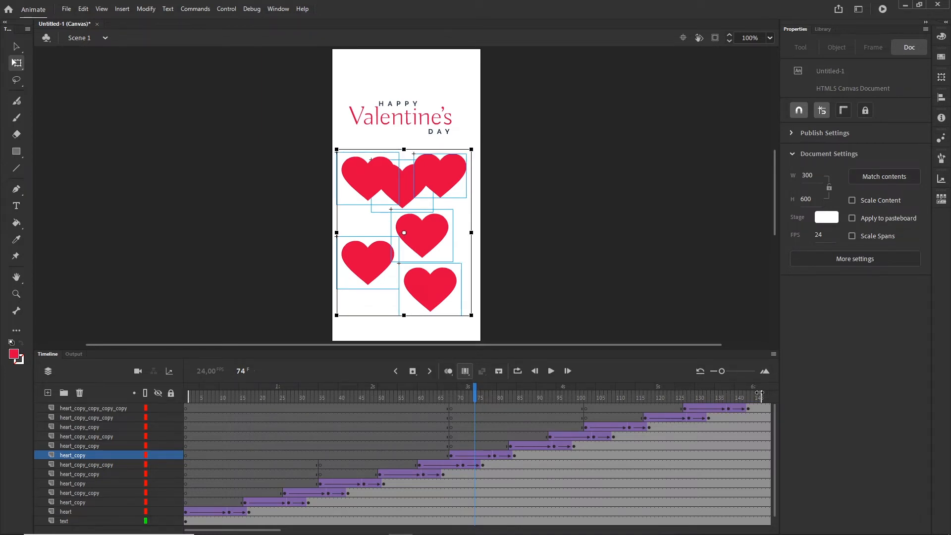
pyautogui.click(94, 436)
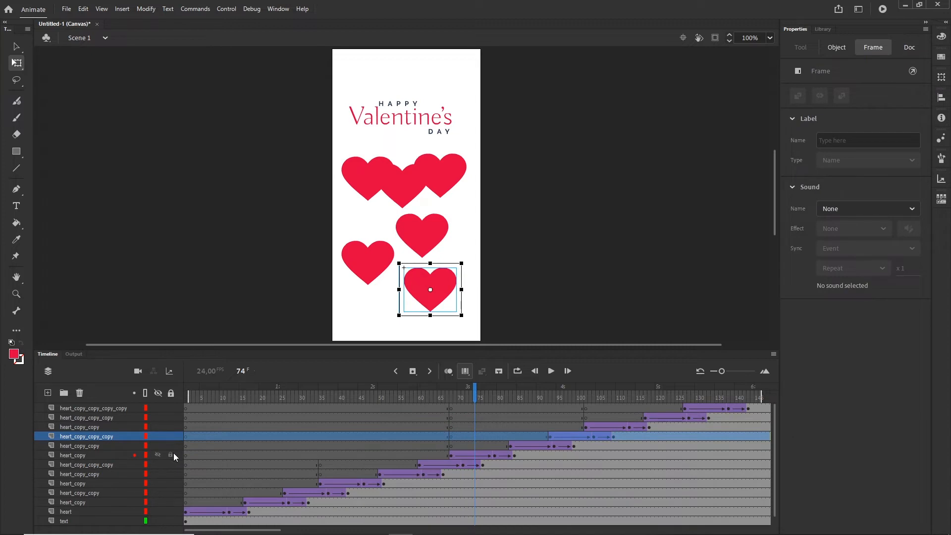
pyautogui.hotkey('shift', 'Left')
pyautogui.hotkey('shift', 'Left')
pyautogui.hotkey('shift', 'Left')
pyautogui.hotkey('shift', 'Left')
pyautogui.hotkey('shift', 'Left')
pyautogui.hotkey('shift', 'Left')
pyautogui.hotkey('shift', 'Left')
pyautogui.hotkey('shift', 'Left')
pyautogui.hotkey('shift', 'Left')
pyautogui.hotkey('shift', 'Left')
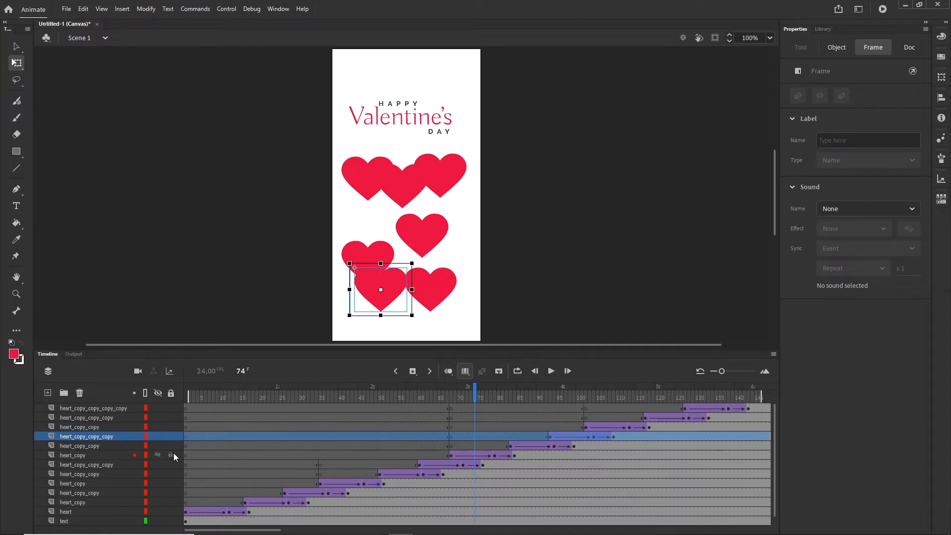
# - Move the whole heart animation that starts around frame 102 left about 100 px and up about 20 px
pyautogui.click(80, 426)
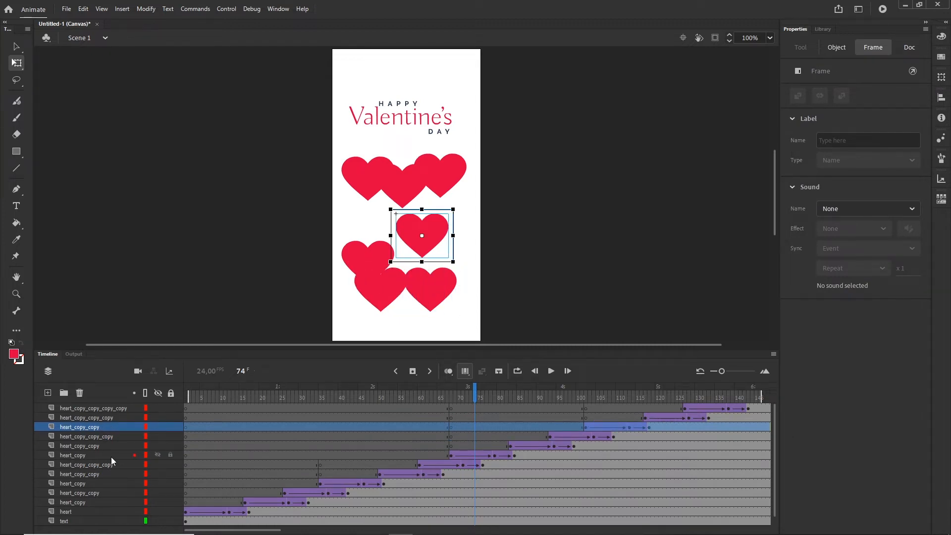
pyautogui.hotkey('shift', 'Left')
pyautogui.hotkey('shift', 'Left')
pyautogui.hotkey('shift', 'Left')
pyautogui.hotkey('shift', 'Left')
pyautogui.hotkey('shift', 'Left')
pyautogui.hotkey('shift', 'Left')
pyautogui.hotkey('shift', 'Left')
pyautogui.hotkey('shift', 'Left')
pyautogui.hotkey('shift', 'Left')
pyautogui.hotkey('shift', 'Left')
pyautogui.hotkey('shift', 'Up')
pyautogui.hotkey('shift', 'Up')
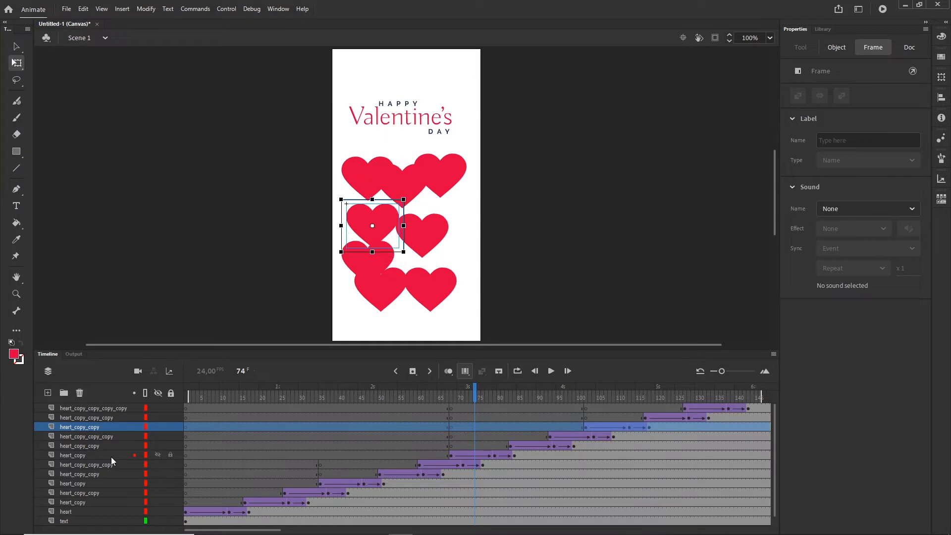
# - Move the heart animation that starts around frame 117 right about 60 px and up about 50 px, turn off multiple-frame editing and scrub to frame 147
pyautogui.hotkey('shift', 'Left')
pyautogui.click(96, 418)
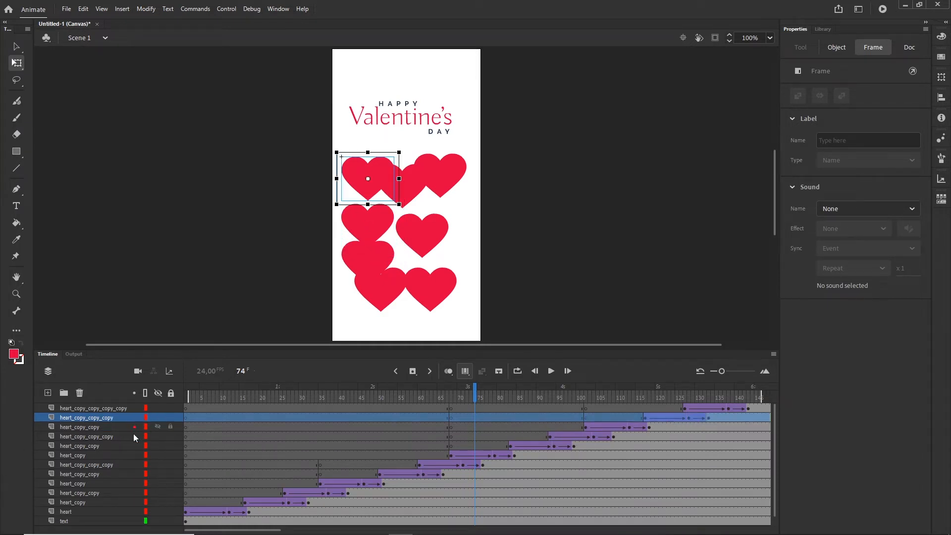
pyautogui.hotkey('shift', 'Right')
pyautogui.hotkey('shift', 'Right')
pyautogui.hotkey('shift', 'Right')
pyautogui.hotkey('shift', 'Right')
pyautogui.hotkey('shift', 'Right')
pyautogui.hotkey('shift', 'Right')
pyautogui.hotkey('shift', 'Up')
pyautogui.hotkey('shift', 'Up')
pyautogui.hotkey('shift', 'Up')
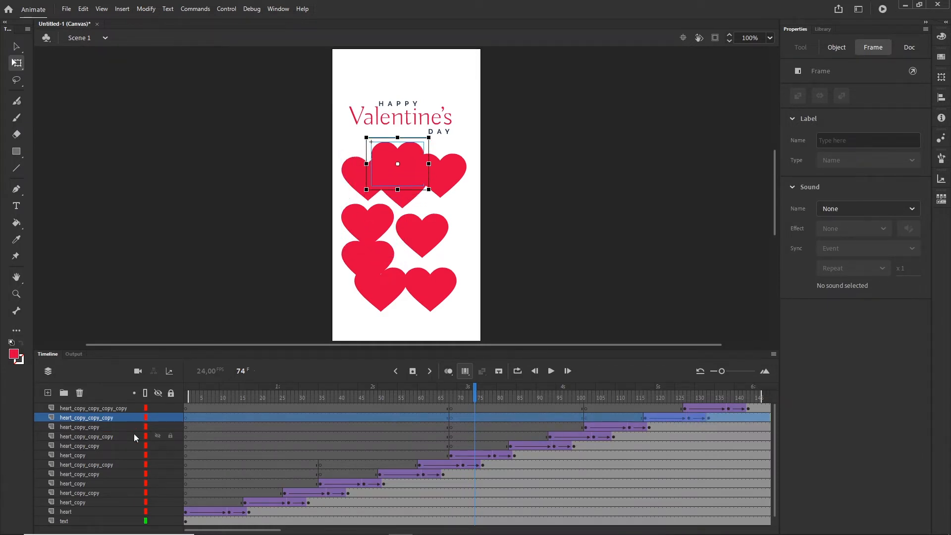
pyautogui.hotkey('shift', 'Up')
pyautogui.hotkey('shift', 'Up')
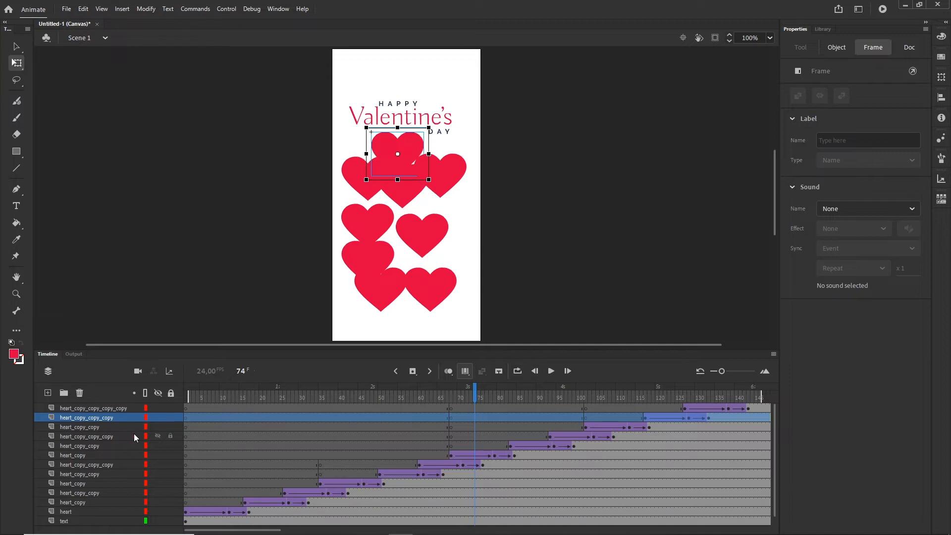
pyautogui.click(466, 373)
pyautogui.moveTo(187, 397); pyautogui.dragTo(765, 405)
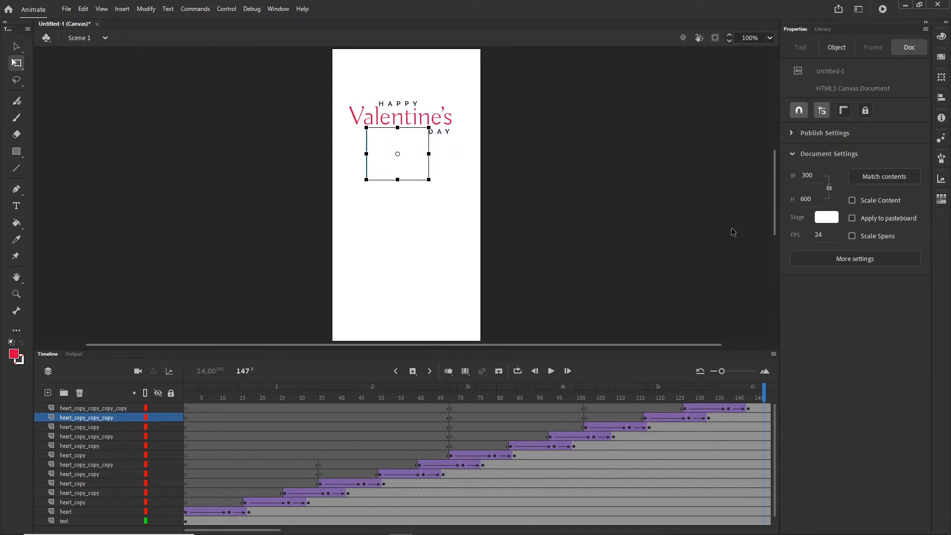
# - Start saving the document and create a new folder named animate inside the tutorial folder
pyautogui.hotkey('ctrl', 's')
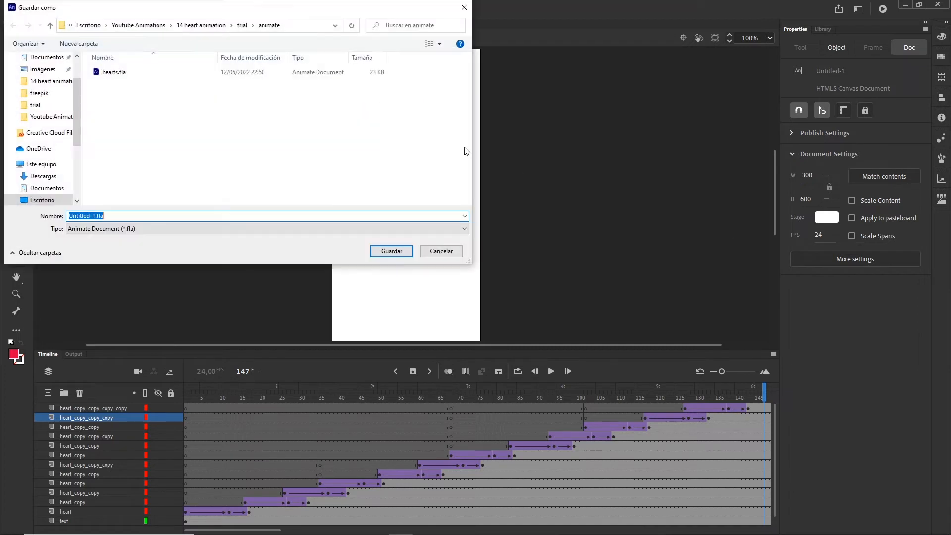
pyautogui.click(195, 27)
pyautogui.doubleClick(121, 94)
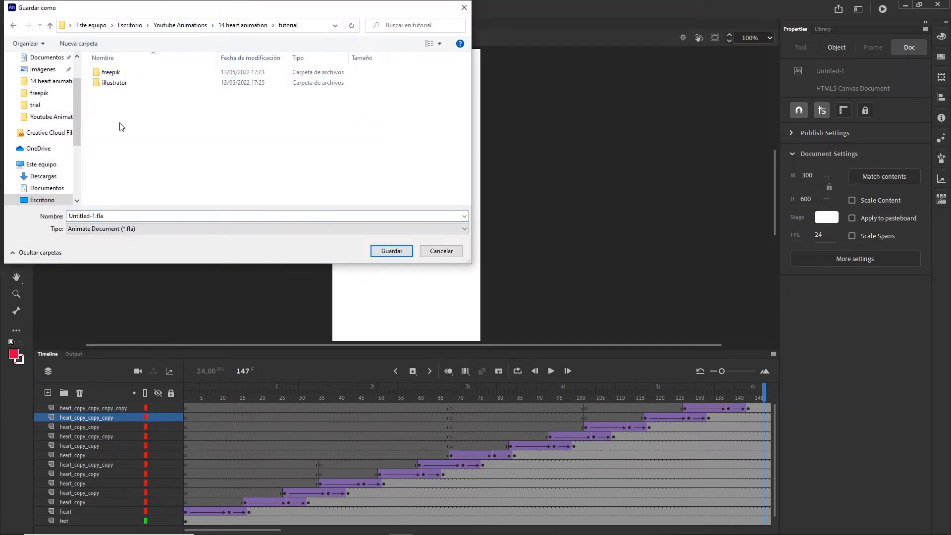
pyautogui.rightClick(120, 123)
pyautogui.moveTo(245, 250)
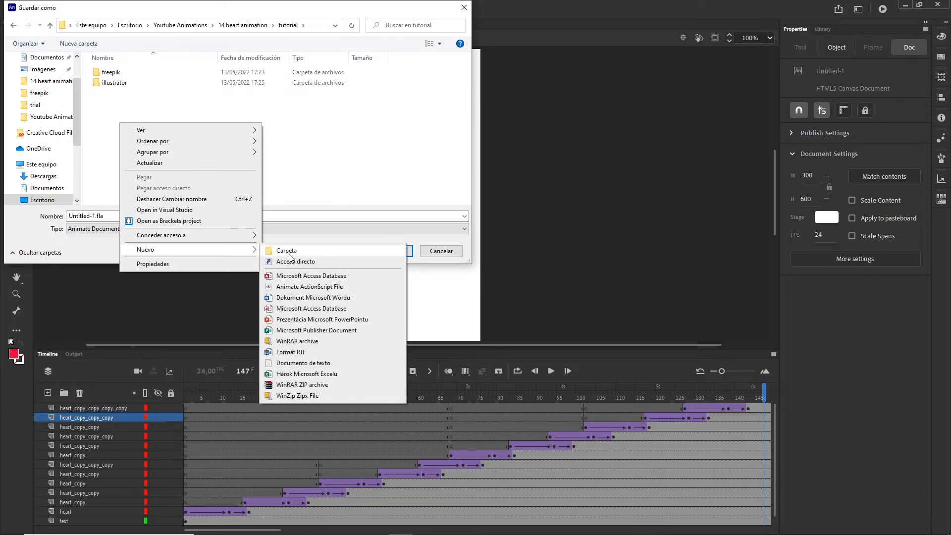
pyautogui.click(287, 252)
pyautogui.write('animate')
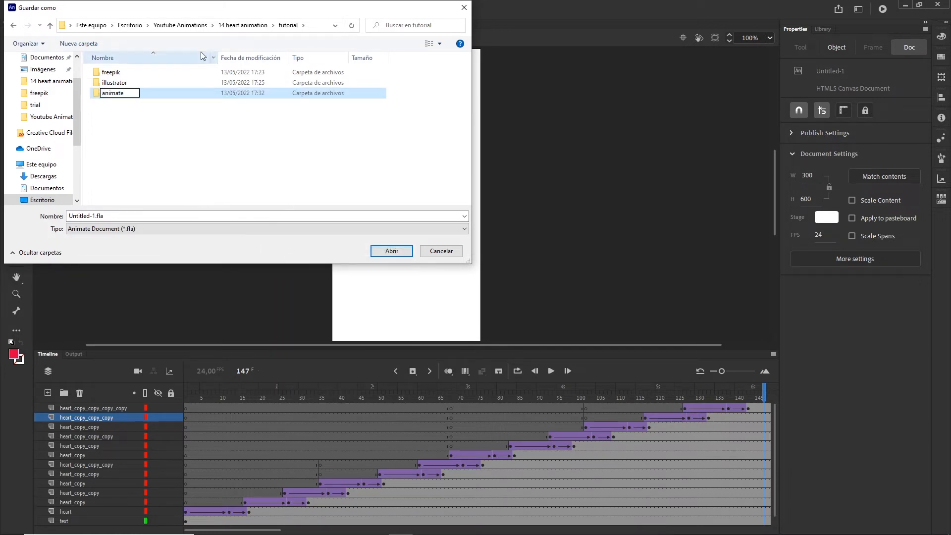
pyautogui.click(138, 129)
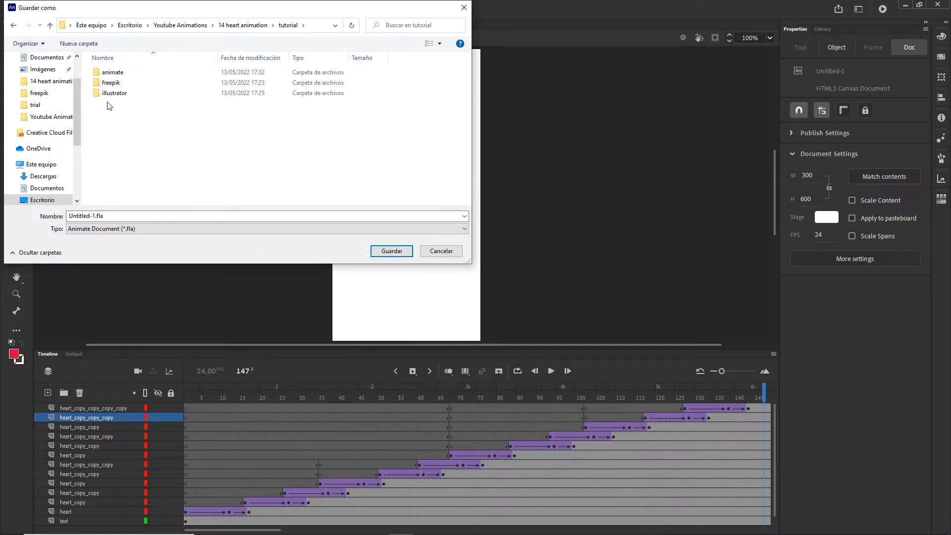
# - Save the document as heart, an Animate Document, in the new animate folder
pyautogui.click(111, 74)
pyautogui.doubleClick(111, 75)
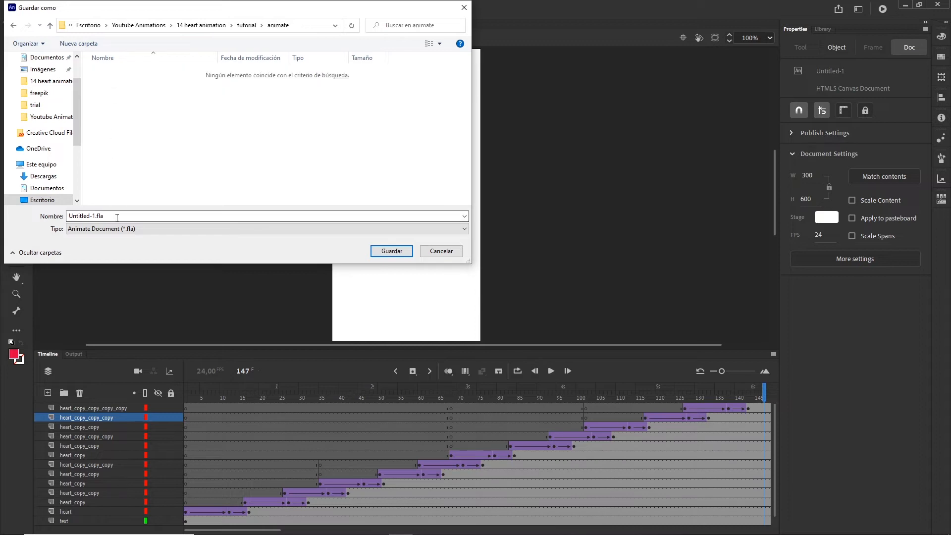
pyautogui.click(113, 216)
pyautogui.write('heart')
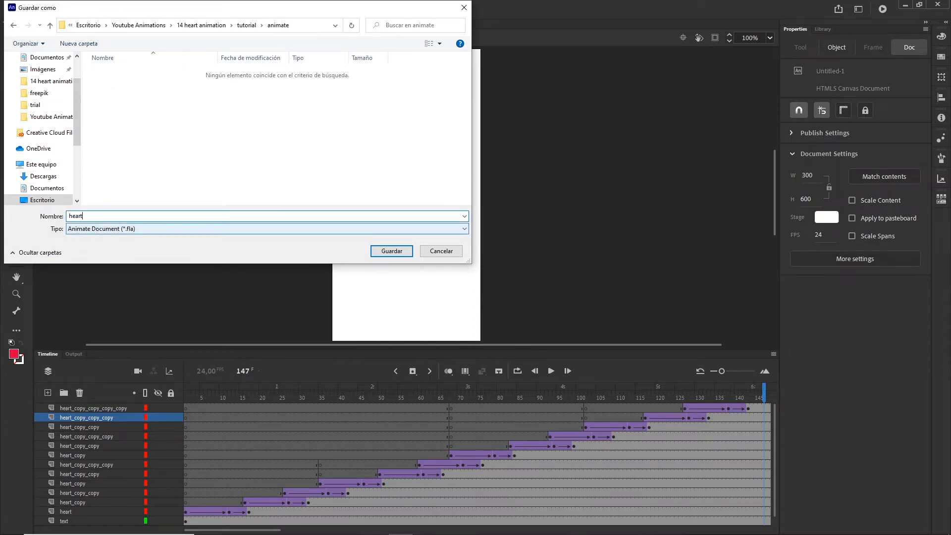
pyautogui.click(392, 252)
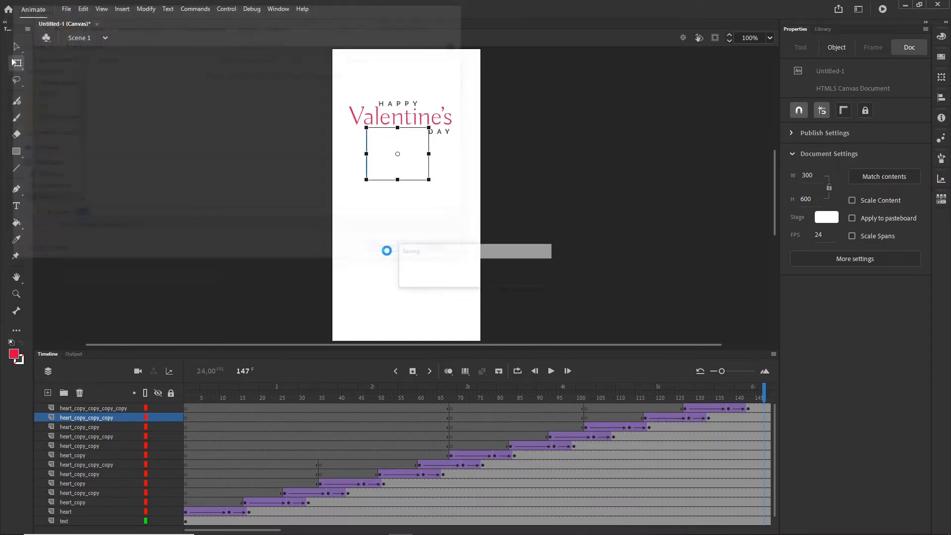
pyautogui.click(548, 221)
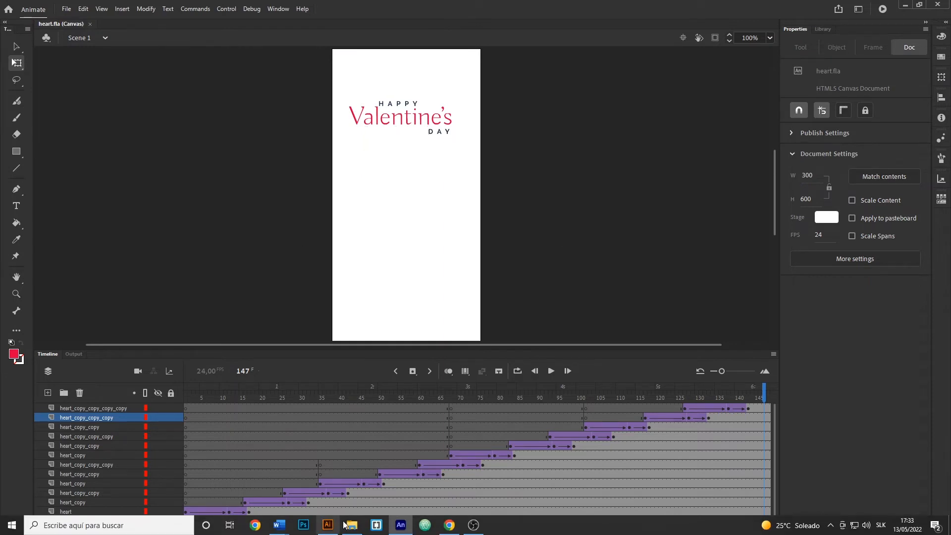
# - Switch to File Explorer and examine the saved files in the tutorial's animate folder, then minimize the window
pyautogui.click(349, 528)
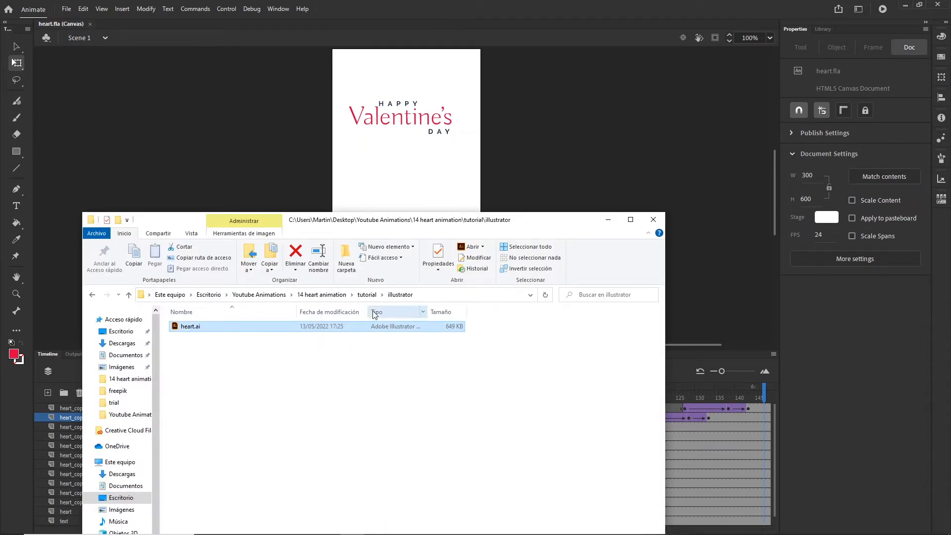
pyautogui.click(367, 294)
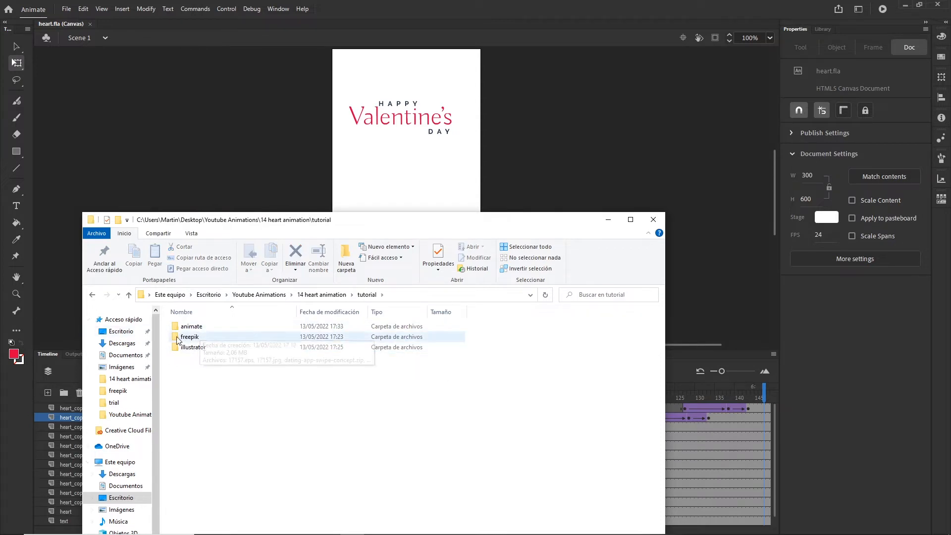
pyautogui.doubleClick(188, 329)
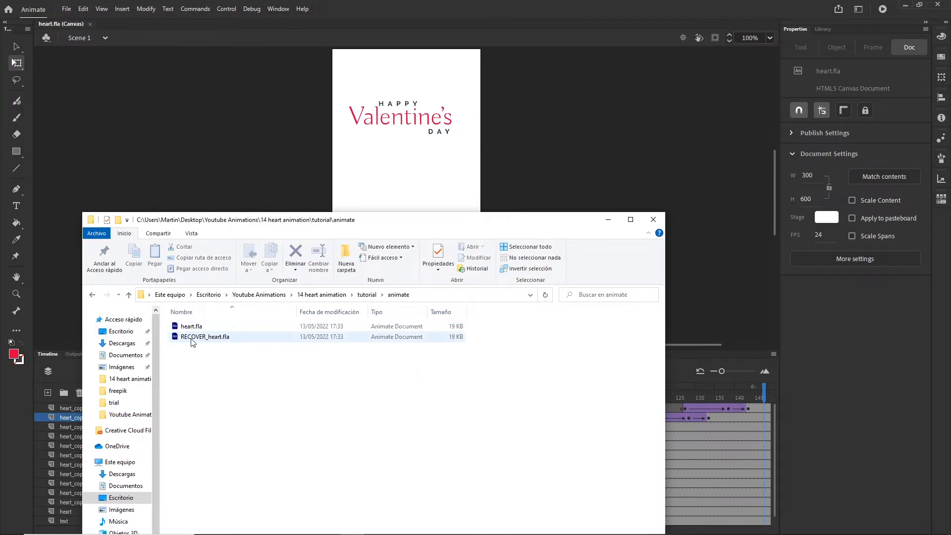
pyautogui.click(193, 337)
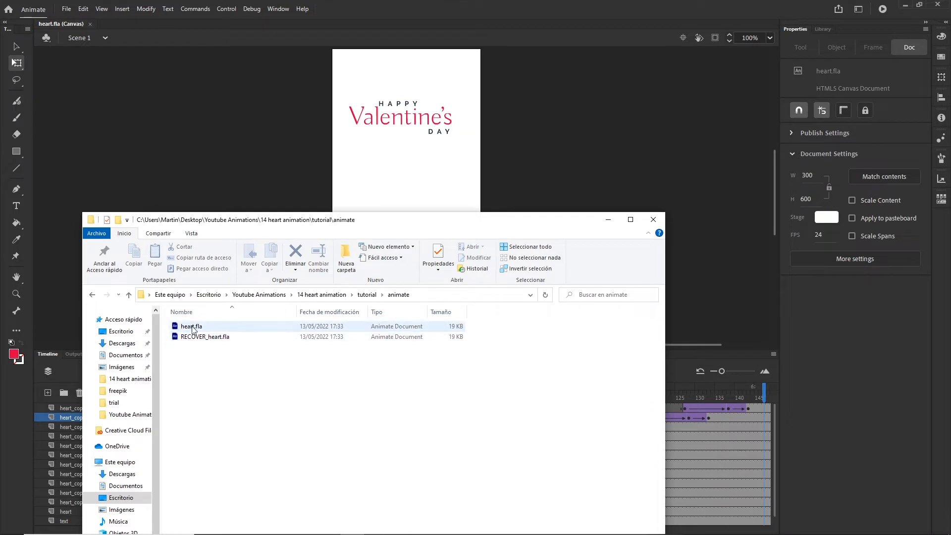
pyautogui.click(186, 328)
pyautogui.click(199, 336)
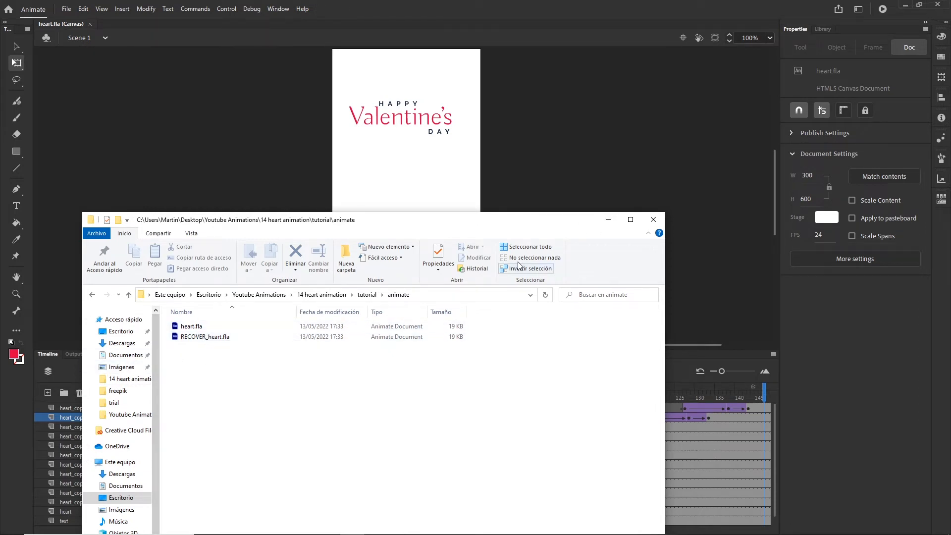
pyautogui.click(608, 224)
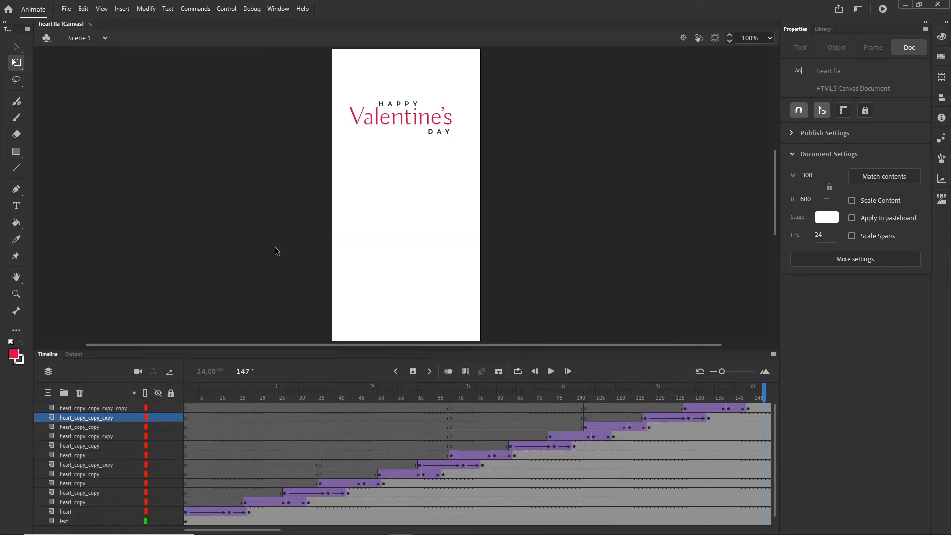
# - Test the movie in the browser and check the exported files in the animate folder
pyautogui.hotkey('ctrl', 'Return')
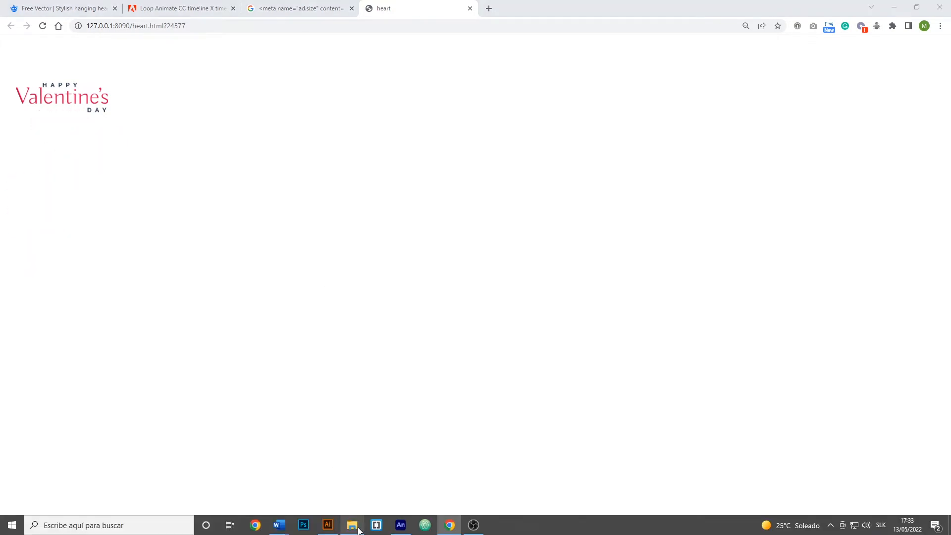
pyautogui.click(353, 526)
pyautogui.moveTo(518, 220); pyautogui.dragTo(572, 100)
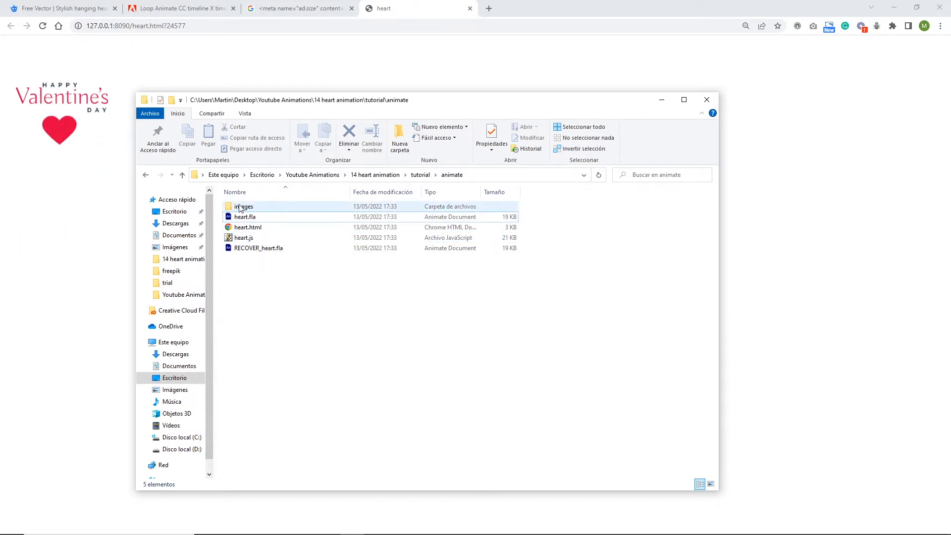
pyautogui.click(662, 99)
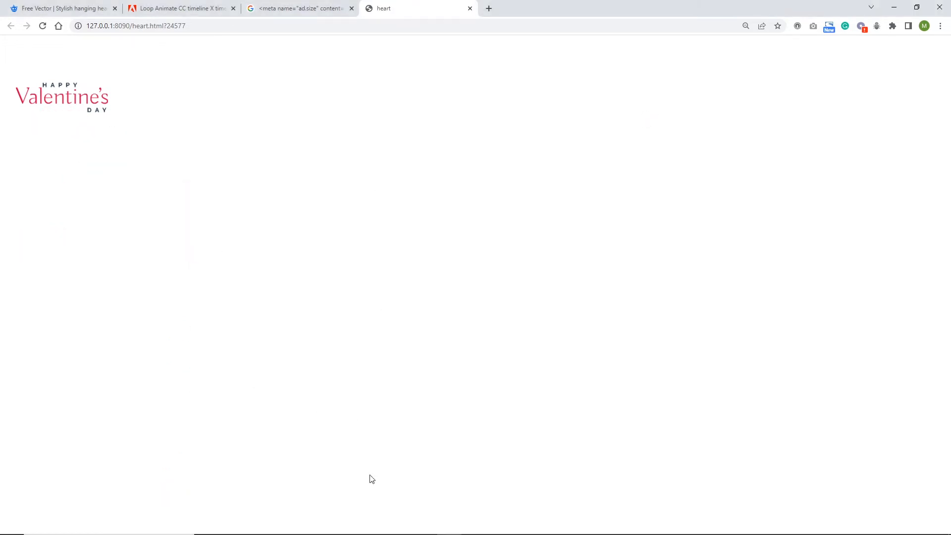
# - Switch back to Adobe Animate, show the timeline and review the last heart's growth between frames 127 and 138
pyautogui.moveTo(389, 529)
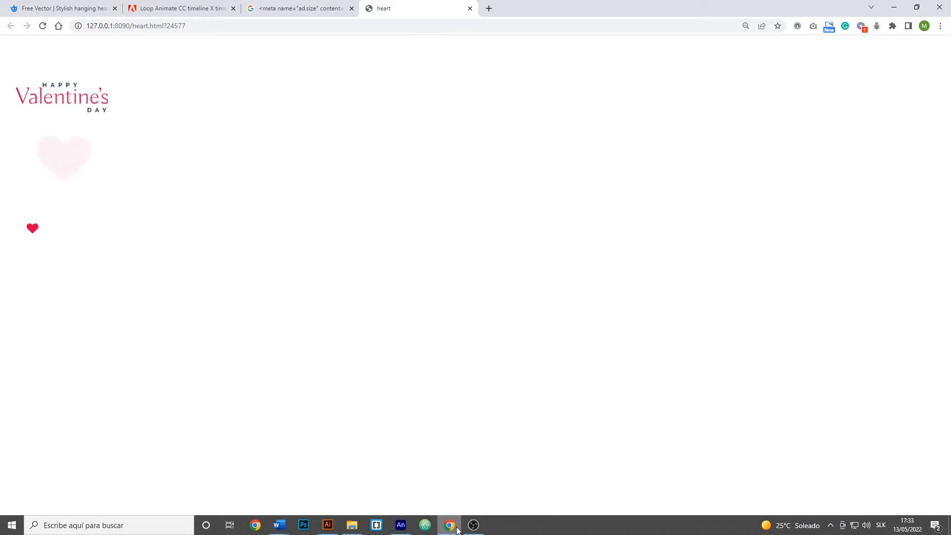
pyautogui.click(401, 525)
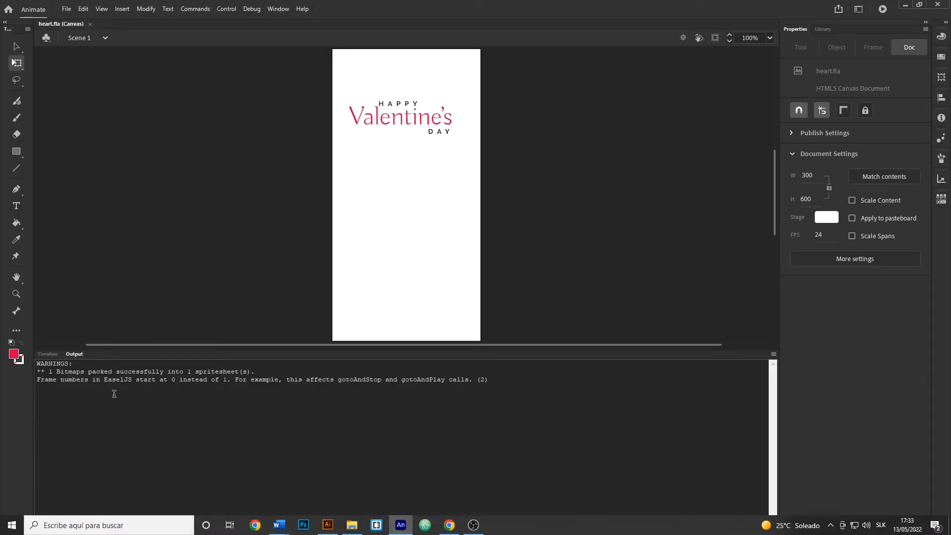
pyautogui.click(46, 354)
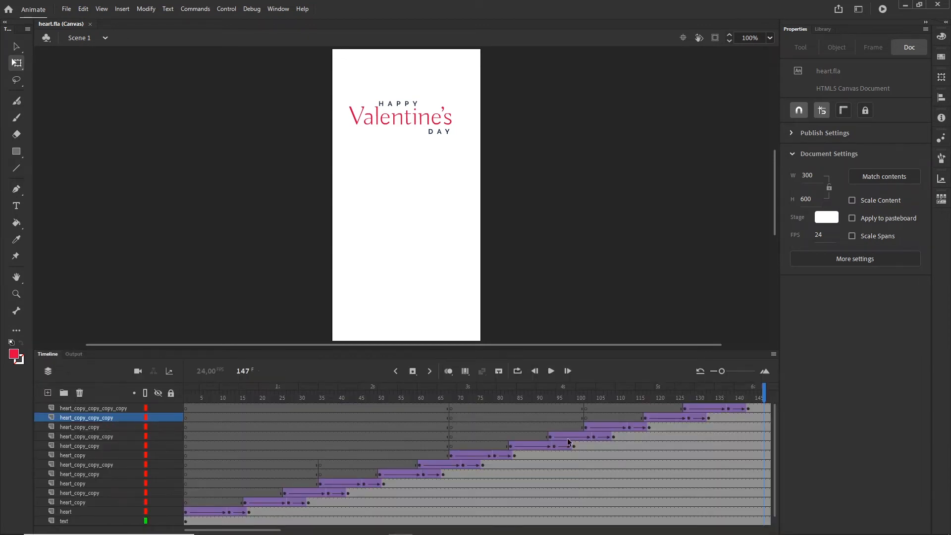
pyautogui.moveTo(768, 391); pyautogui.dragTo(720, 390)
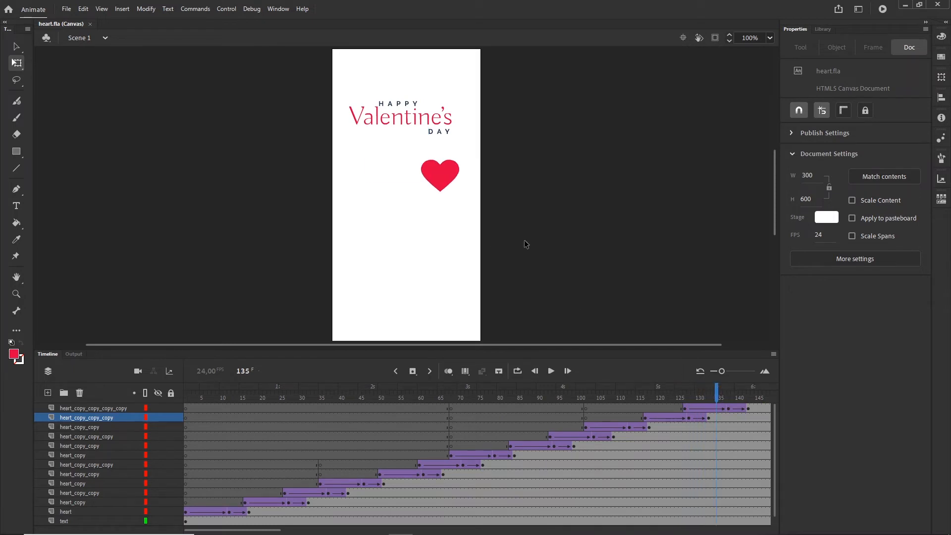
pyautogui.click(685, 408)
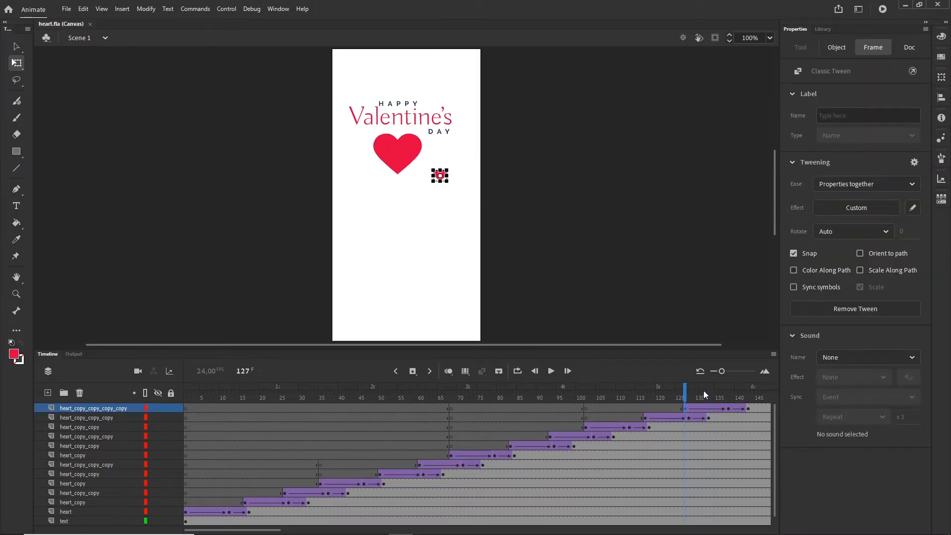
pyautogui.moveTo(704, 391); pyautogui.dragTo(730, 394)
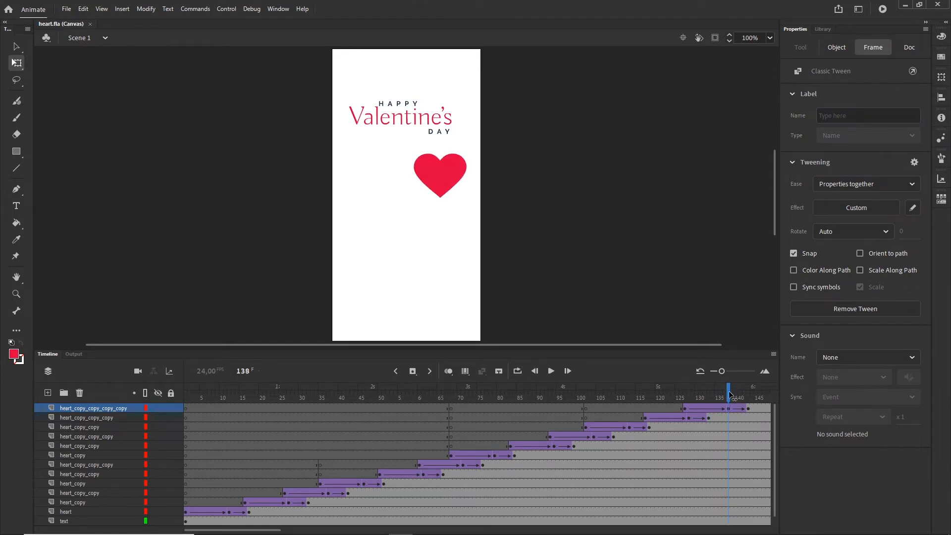
# - Clear the heart_copy_copy_copy_copy layer's keyframe at frame 143 and remove the classic tween that follows frame 138
pyautogui.click(748, 408)
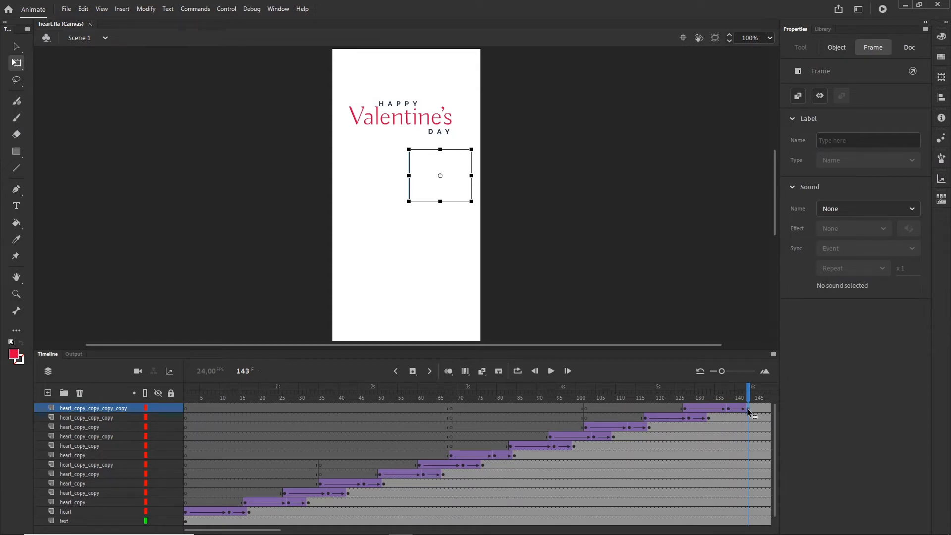
pyautogui.rightClick(747, 408)
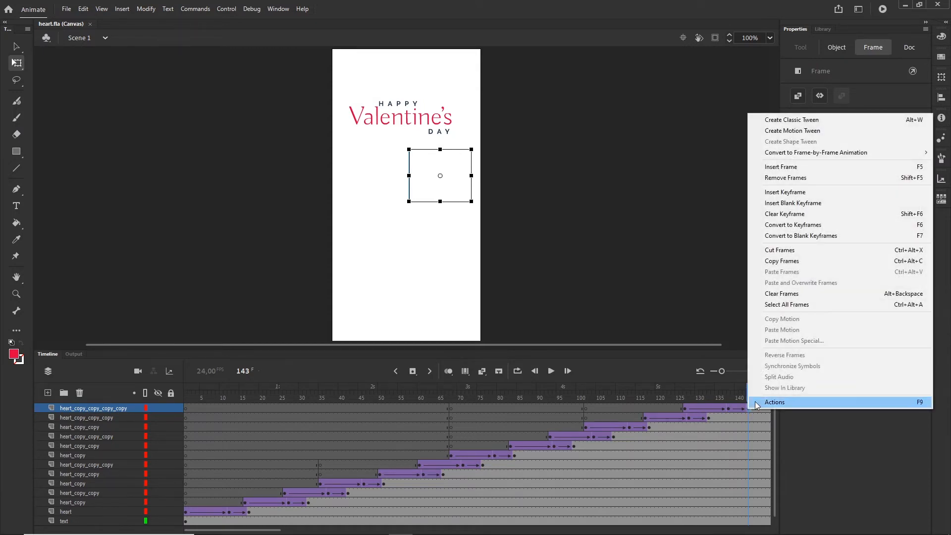
pyautogui.click(807, 214)
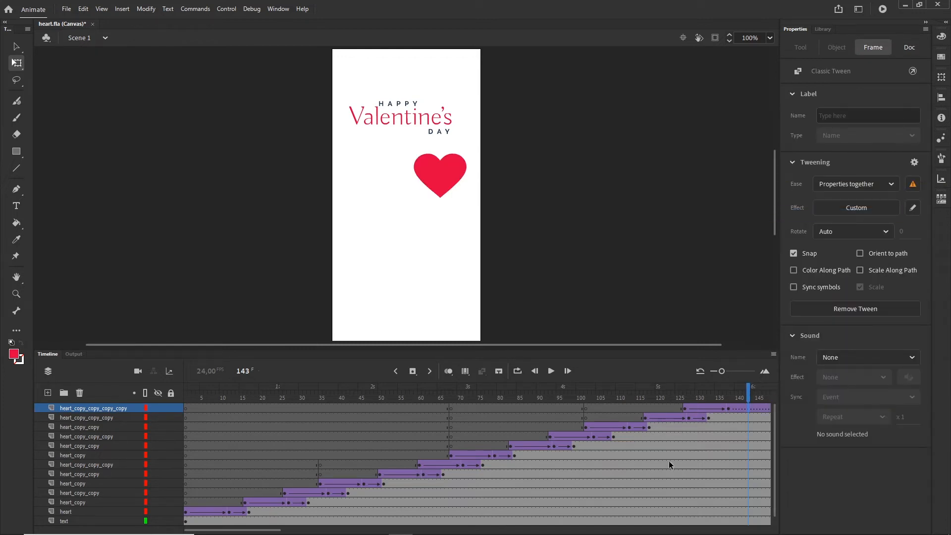
pyautogui.moveTo(233, 531); pyautogui.dragTo(281, 530)
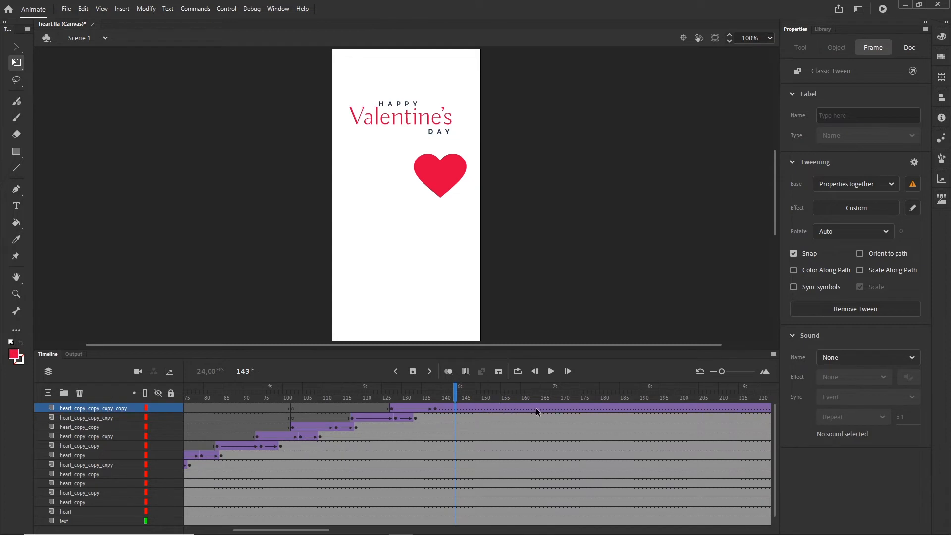
pyautogui.click(500, 409)
pyautogui.rightClick(501, 409)
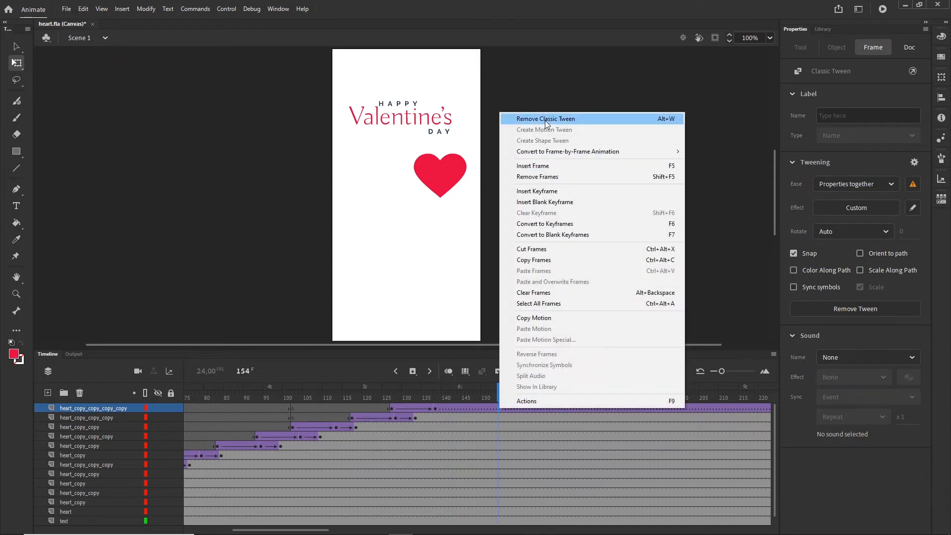
pyautogui.click(545, 119)
# - Use Edit Multiple Frames to move the top layer's heart about 80 px left and 30 px down in all its keyframes
pyautogui.moveTo(499, 398); pyautogui.dragTo(431, 391)
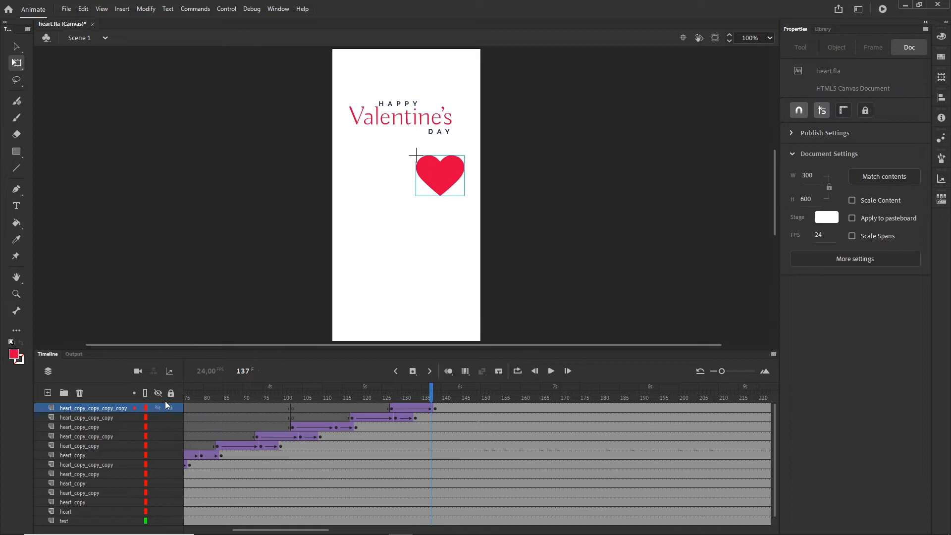
pyautogui.click(469, 375)
pyautogui.click(469, 375)
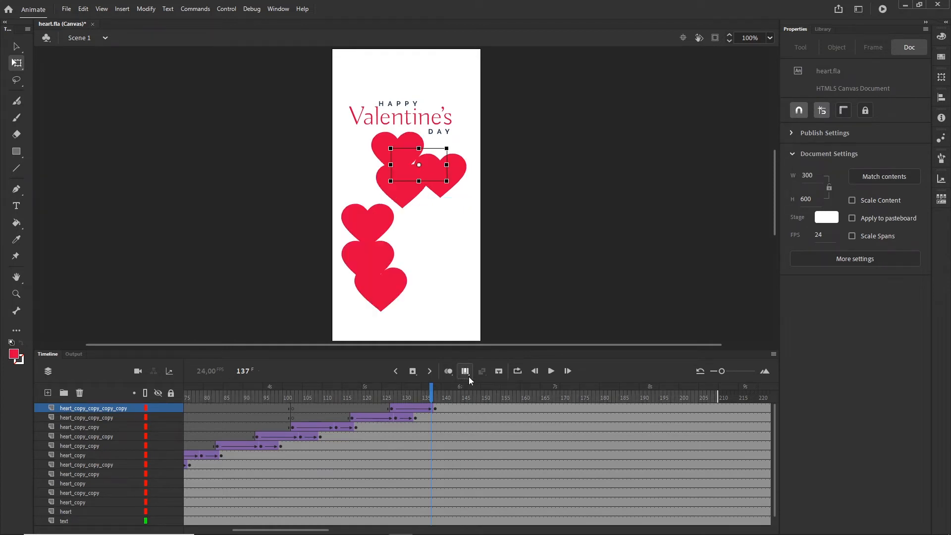
pyautogui.click(98, 409)
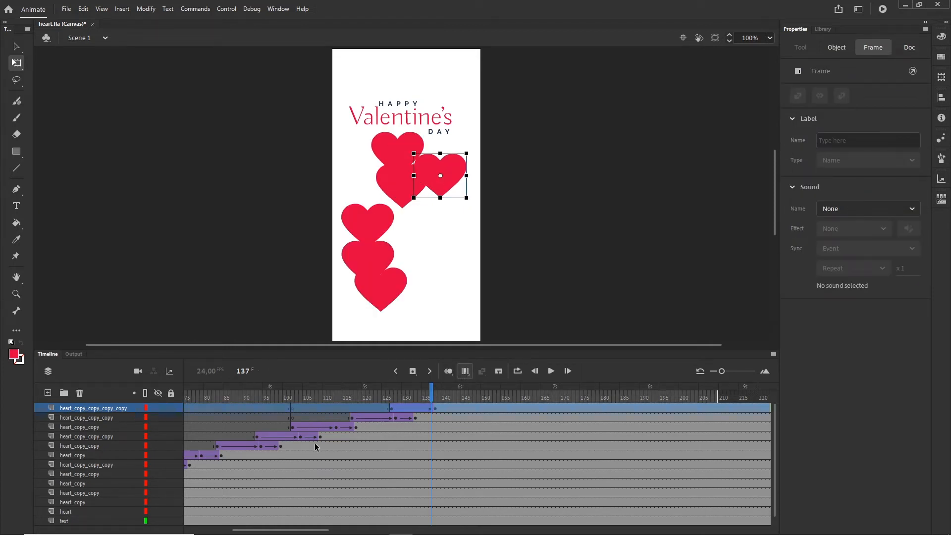
pyautogui.hotkey('shift', 'Left')
pyautogui.hotkey('shift', 'Left')
pyautogui.hotkey('shift', 'Left')
pyautogui.hotkey('shift', 'Left')
pyautogui.hotkey('shift', 'Left')
pyautogui.hotkey('shift', 'Left')
pyautogui.hotkey('shift', 'Left')
pyautogui.hotkey('shift', 'Left')
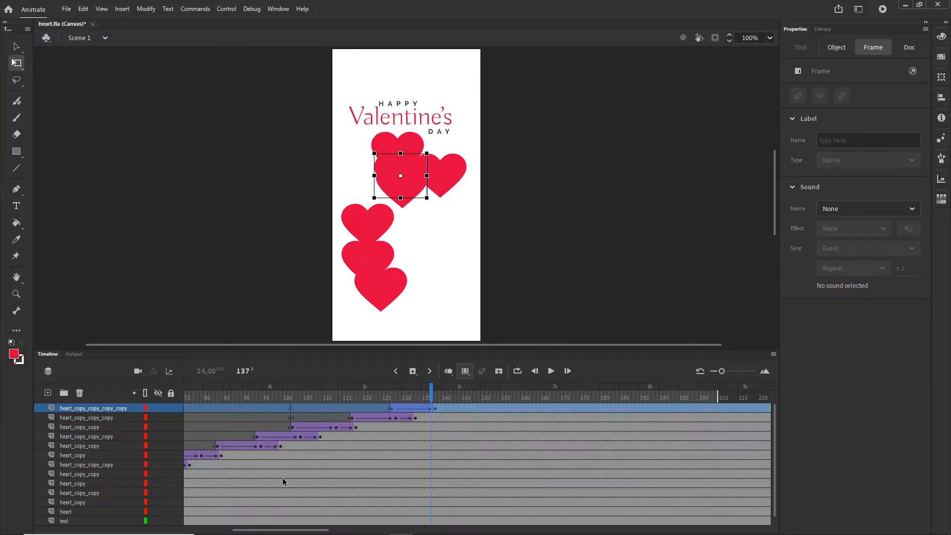
pyautogui.hotkey('shift', 'Down')
pyautogui.hotkey('shift', 'Down')
pyautogui.hotkey('shift', 'Down')
pyautogui.hotkey('shift', 'Left')
pyautogui.hotkey('shift', 'Right')
pyautogui.hotkey('shift', 'Right')
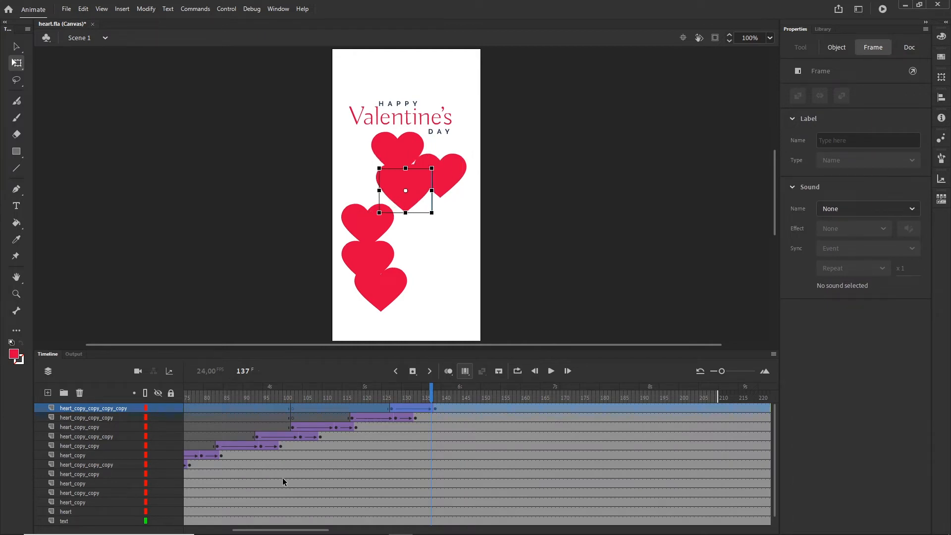
pyautogui.hotkey('shift', 'Left')
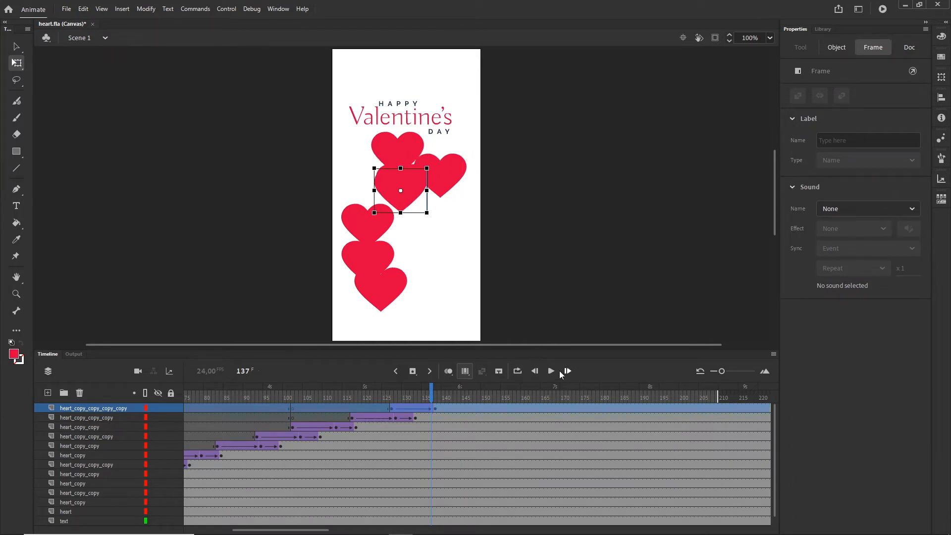
pyautogui.click(465, 371)
# - At frame 138, add a new layer and place the black static text "50% of the dinner" below the heart
pyautogui.click(432, 391)
pyautogui.moveTo(432, 391)
pyautogui.mouseDown()
pyautogui.moveTo(248, 394)
pyautogui.moveTo(435, 407)
pyautogui.mouseUp()
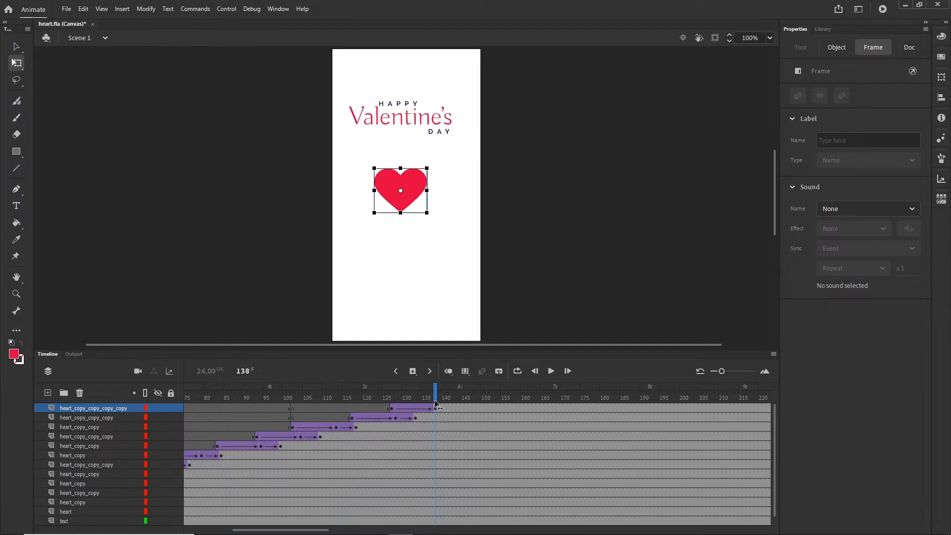
pyautogui.click(48, 393)
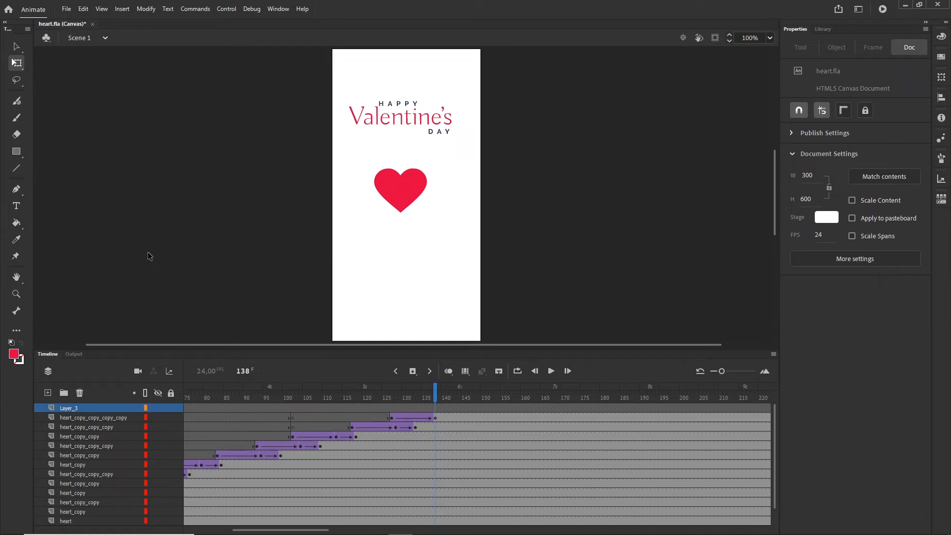
pyautogui.click(14, 208)
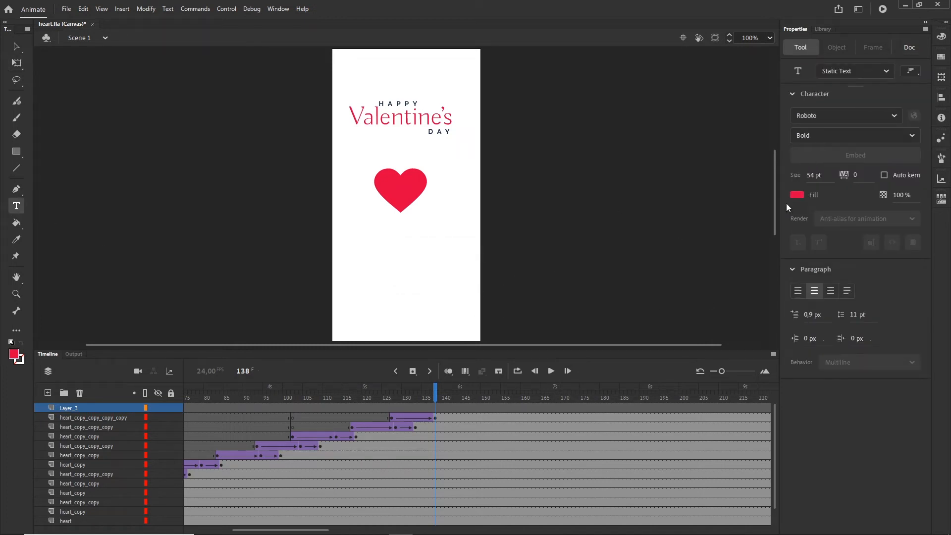
pyautogui.click(798, 197)
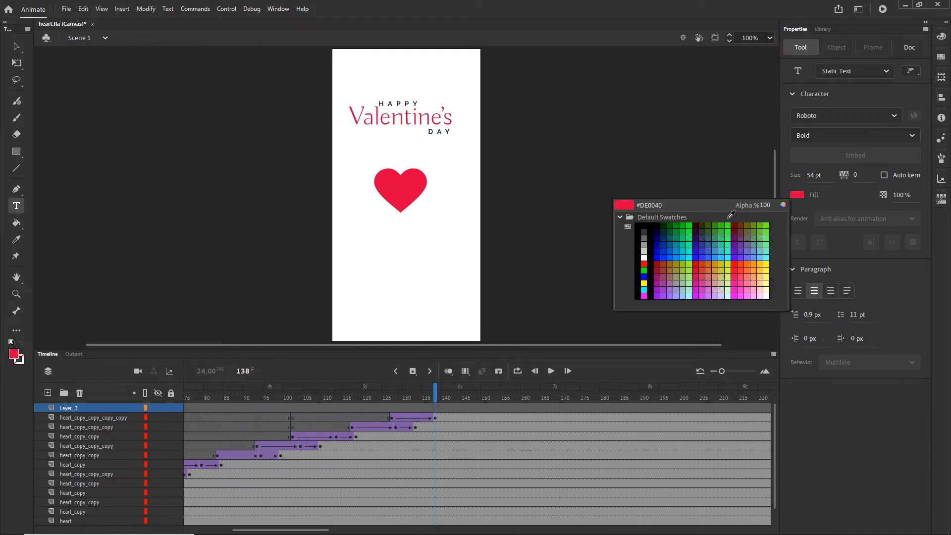
pyautogui.click(642, 224)
pyautogui.click(365, 266)
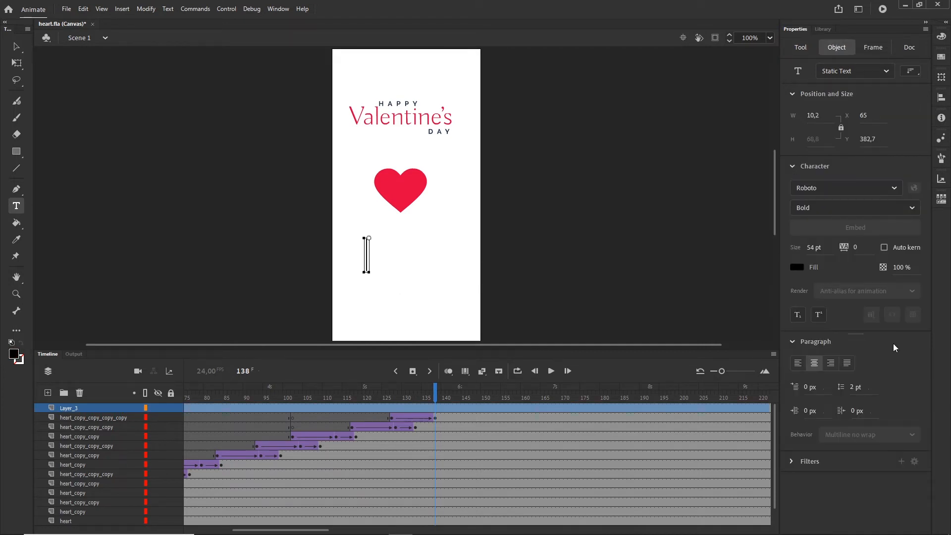
pyautogui.write('50')
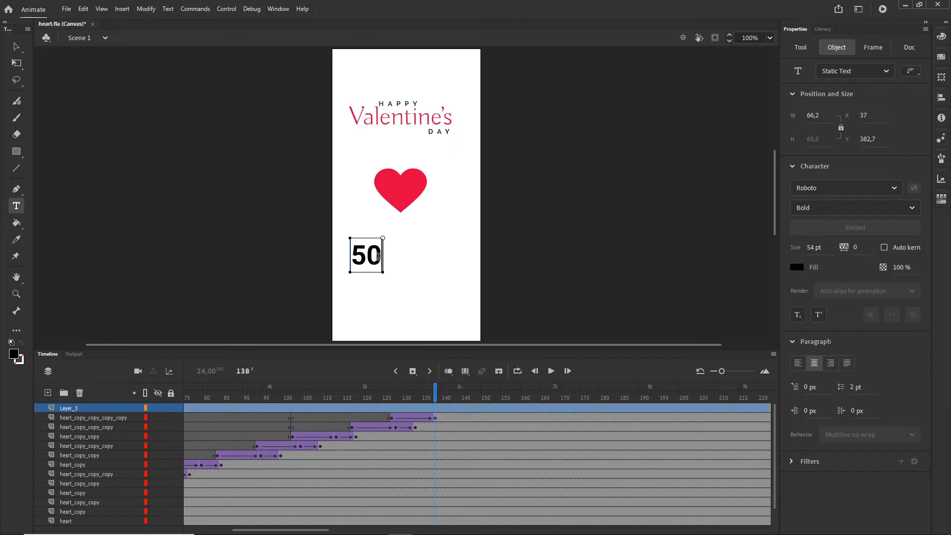
pyautogui.write('%')
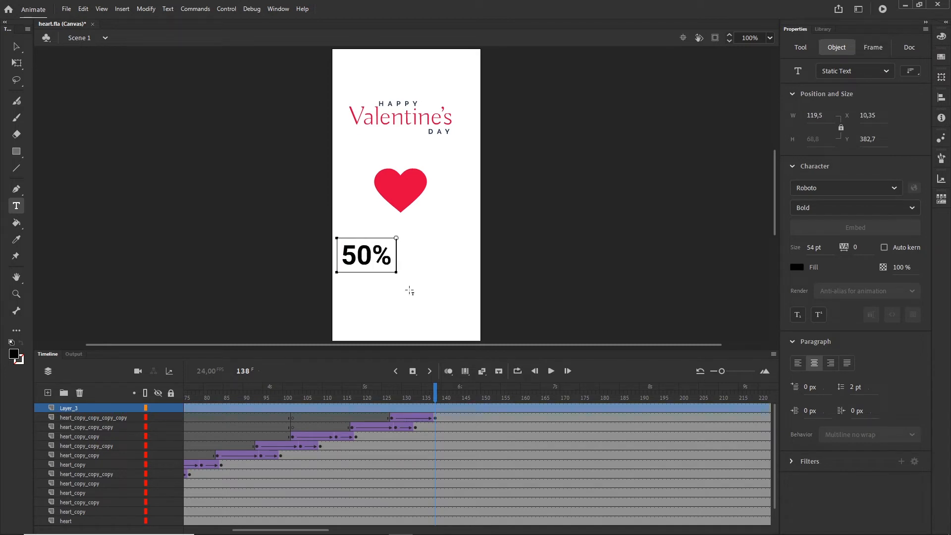
pyautogui.write(' of the dinner')
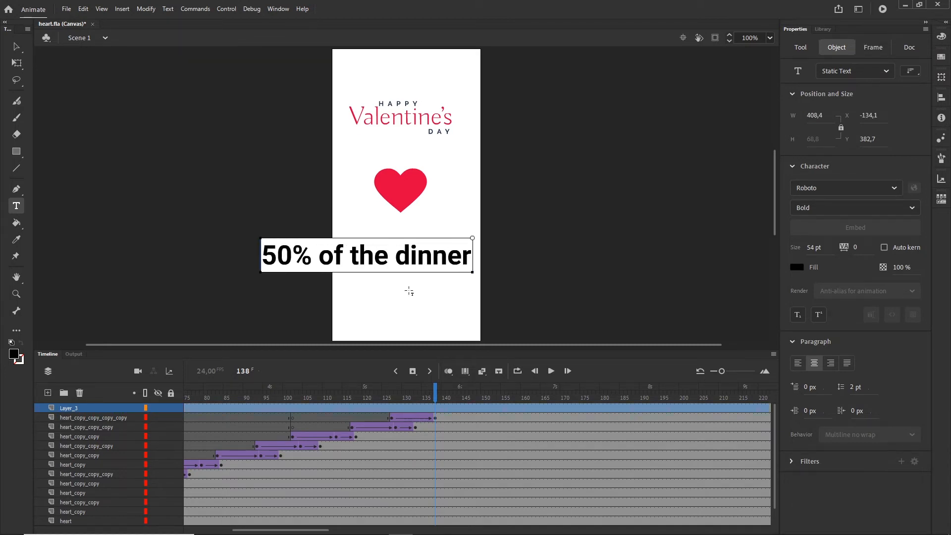
# - Shift the dinner text about 54 px right and 3 px up, and set its font style to Regular
pyautogui.click(17, 47)
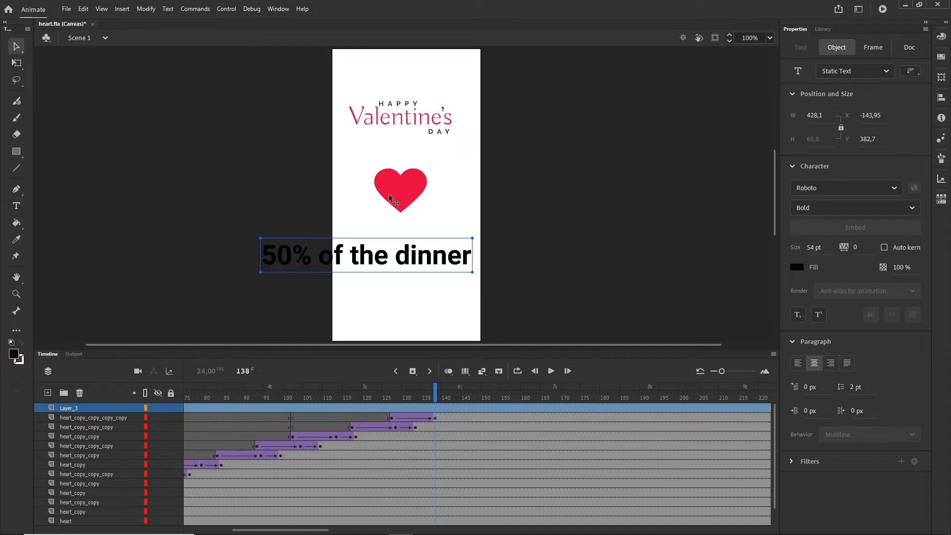
pyautogui.moveTo(415, 261); pyautogui.dragTo(442, 259)
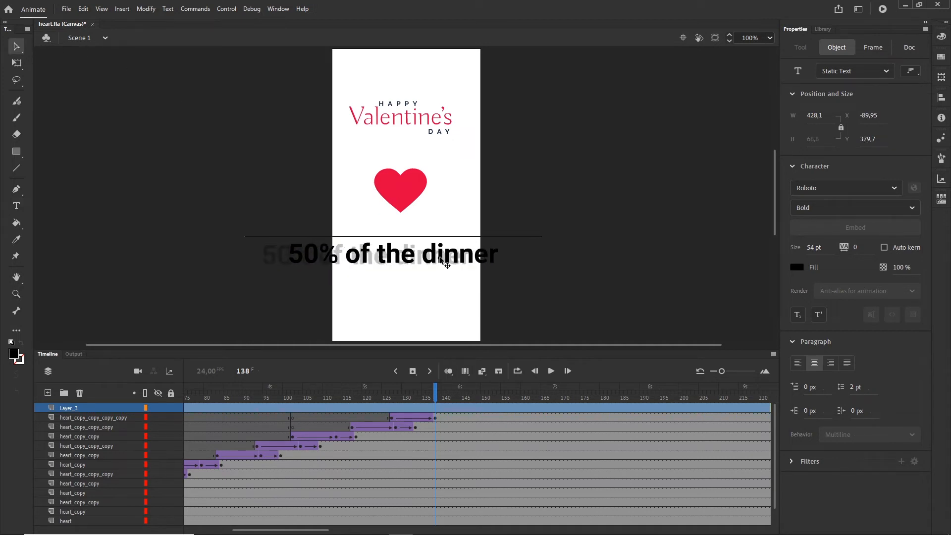
pyautogui.click(913, 210)
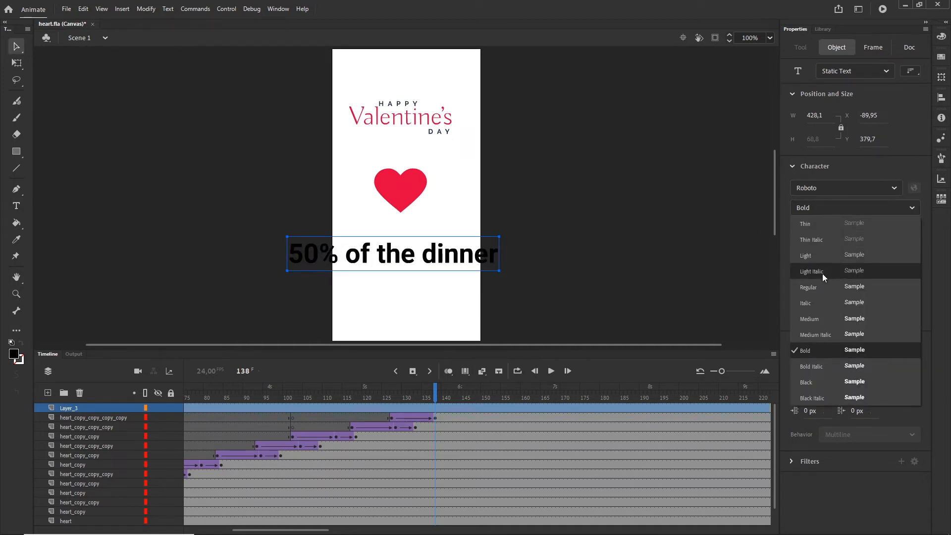
pyautogui.click(815, 287)
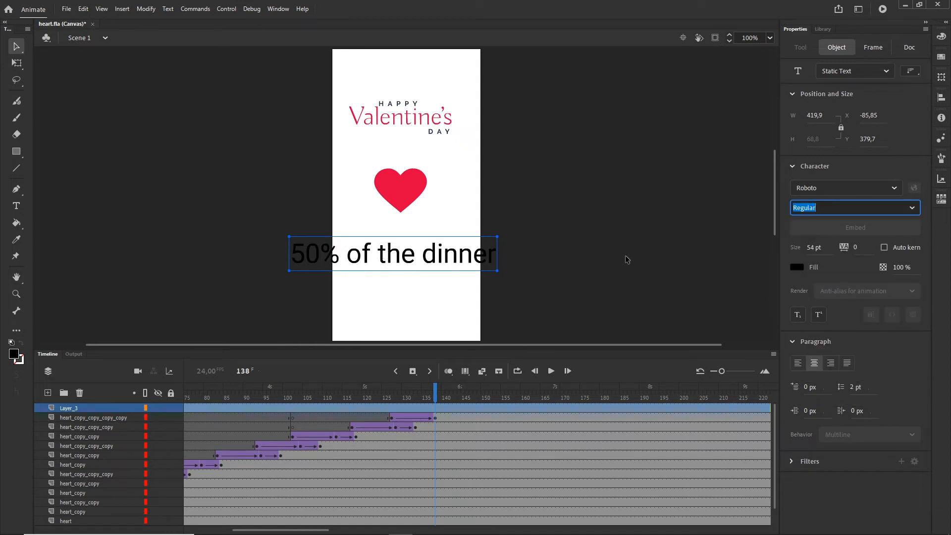
# - Scale the dinner text down to about 243 px wide and set its font style to Medium
pyautogui.click(602, 265)
pyautogui.click(378, 268)
pyautogui.press('q')
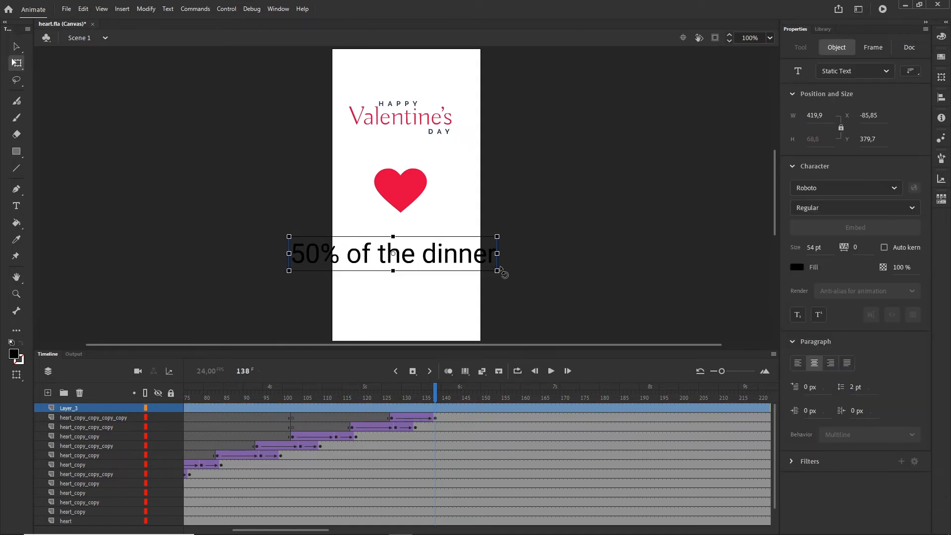
pyautogui.moveTo(497, 272); pyautogui.dragTo(430, 256)
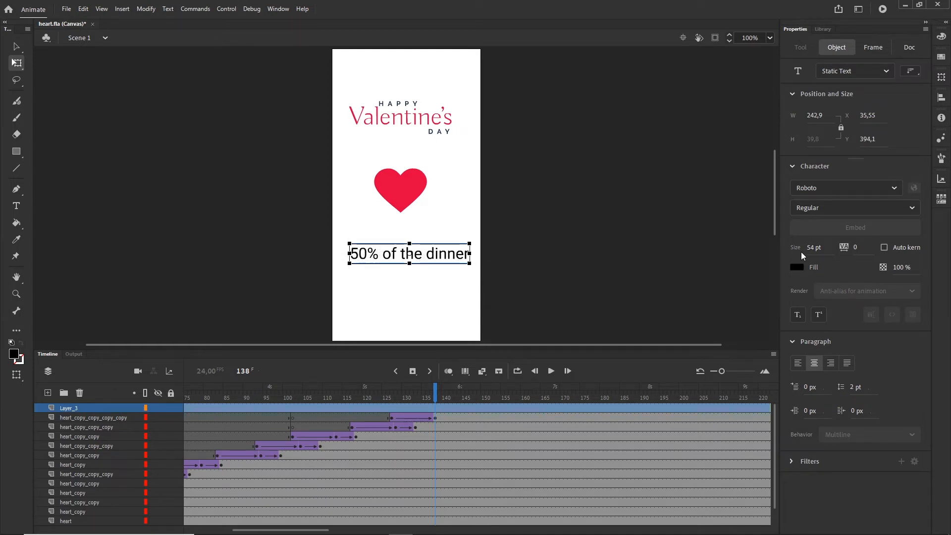
pyautogui.click(912, 208)
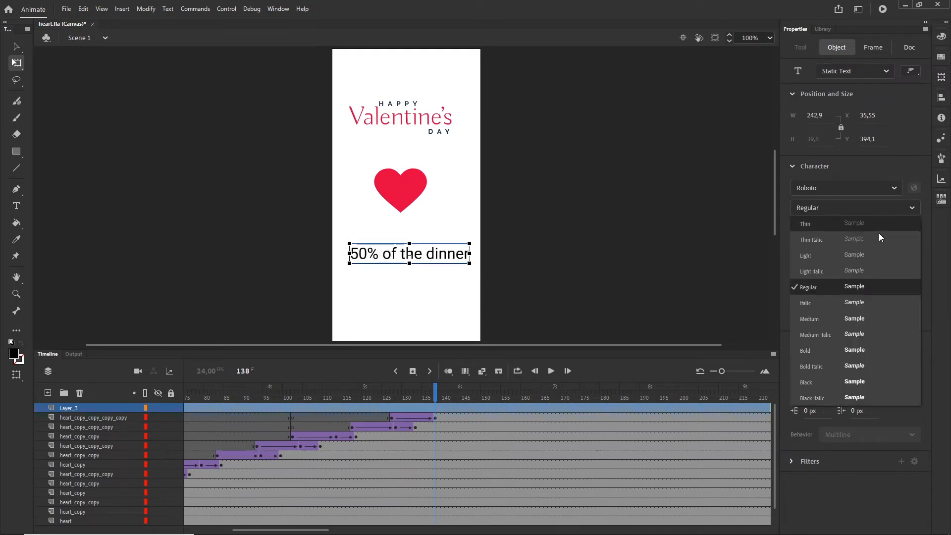
pyautogui.click(826, 317)
pyautogui.click(465, 266)
pyautogui.click(452, 259)
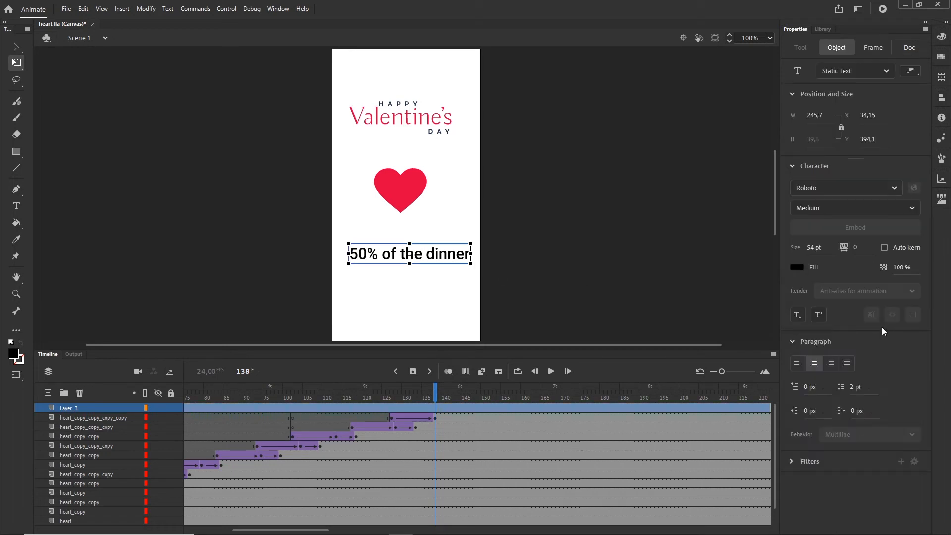
# - Nudge the dinner text about 13 px left and 8 px up to centre it beneath the heart
pyautogui.press('Left')
pyautogui.press('Left')
pyautogui.press('Left')
pyautogui.press('Left')
pyautogui.press('Left')
pyautogui.press('Left')
pyautogui.press('Left')
pyautogui.press('Left')
pyautogui.press('Left')
pyautogui.press('Left')
pyautogui.press('Left')
pyautogui.press('Left')
pyautogui.press('Left')
pyautogui.press('Left')
pyautogui.press('Up')
pyautogui.press('Up')
pyautogui.press('Up')
pyautogui.press('Up')
pyautogui.press('Up')
pyautogui.press('Up')
pyautogui.press('Up')
pyautogui.press('Up')
pyautogui.press('Up')
pyautogui.press('Up')
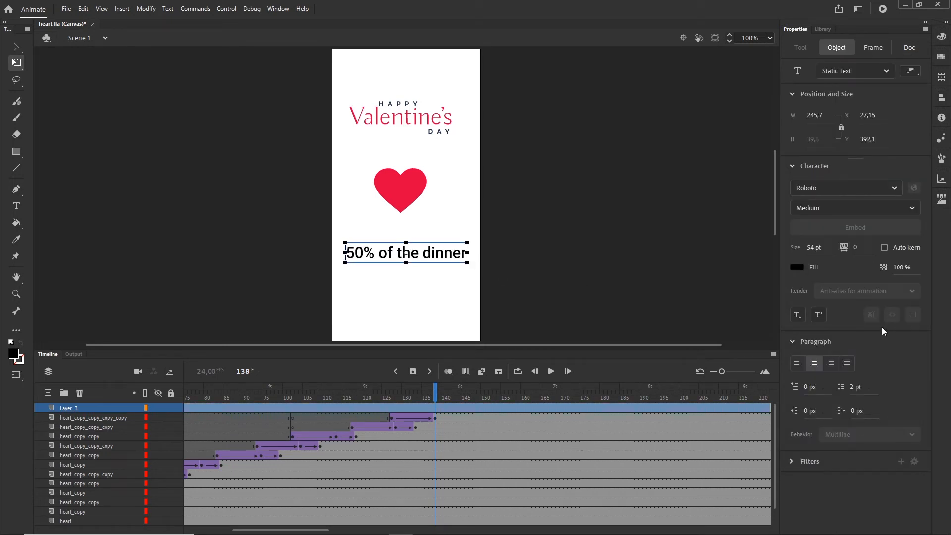
pyautogui.press('Left')
pyautogui.press('Left')
pyautogui.press('Left')
pyautogui.press('Left')
pyautogui.press('Left')
pyautogui.press('Left')
pyautogui.press('Up')
pyautogui.press('Up')
pyautogui.press('Up')
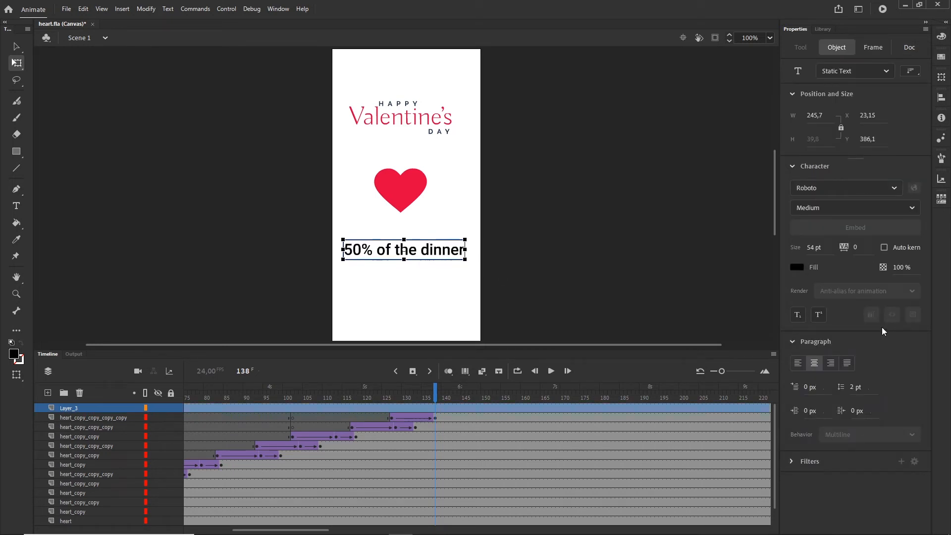
# - Set the dinner text's font style to Medium Italic
pyautogui.click(912, 209)
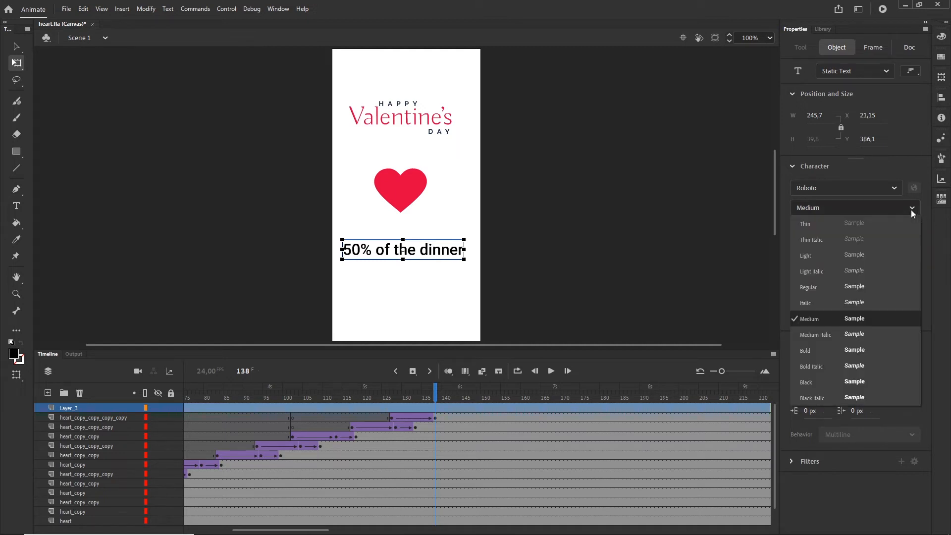
pyautogui.click(814, 335)
pyautogui.click(330, 258)
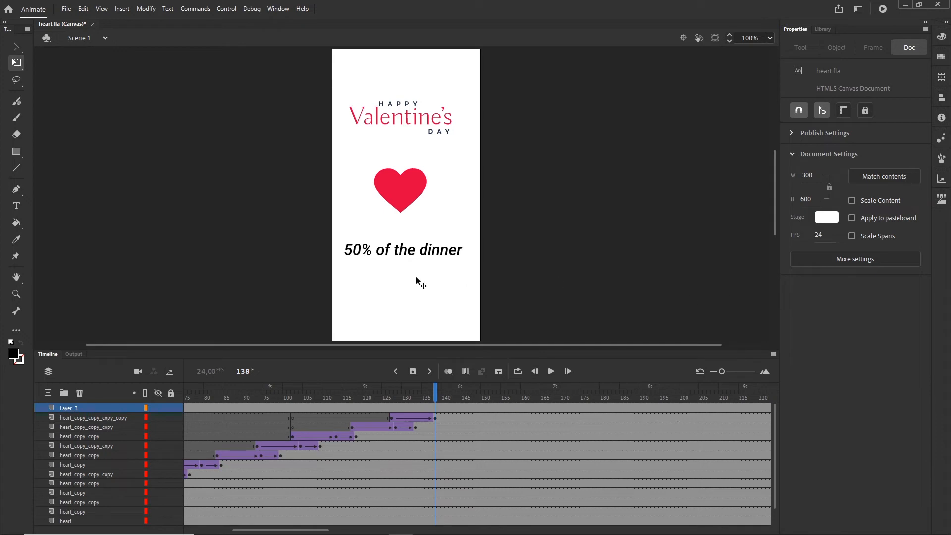
# - Convert the dinner text into a movie clip symbol
pyautogui.click(423, 255)
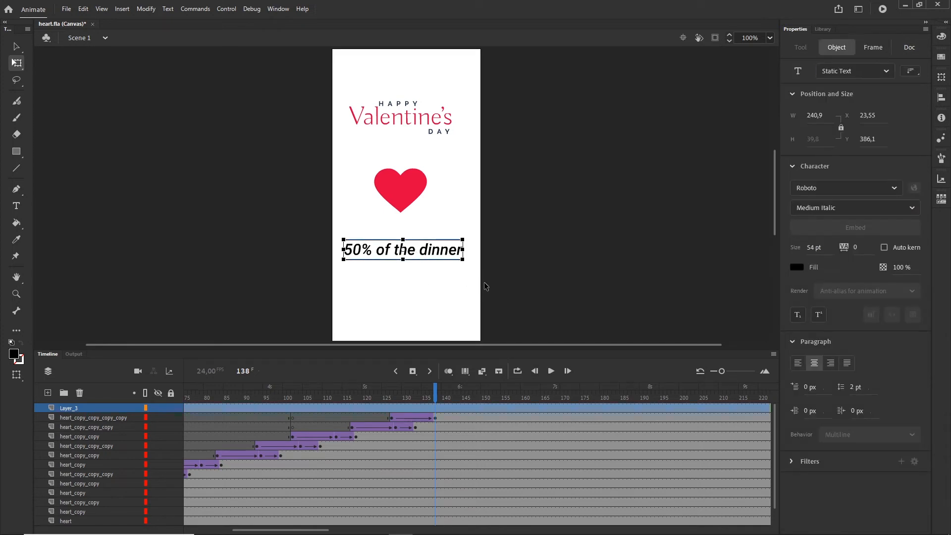
pyautogui.press('F8')
pyautogui.click(870, 143)
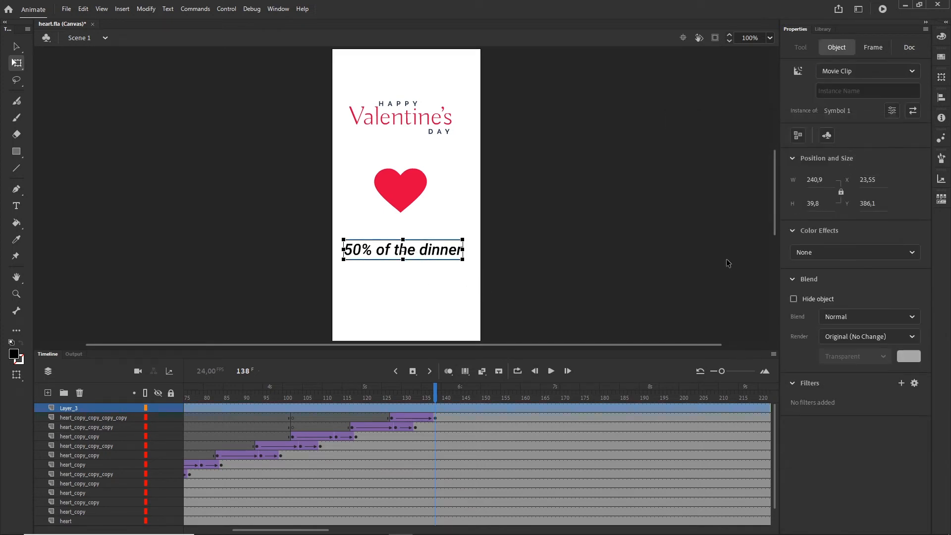
# - Move Layer_3's starting keyframe from frame 1 to frame 131
pyautogui.moveTo(327, 528); pyautogui.dragTo(280, 529)
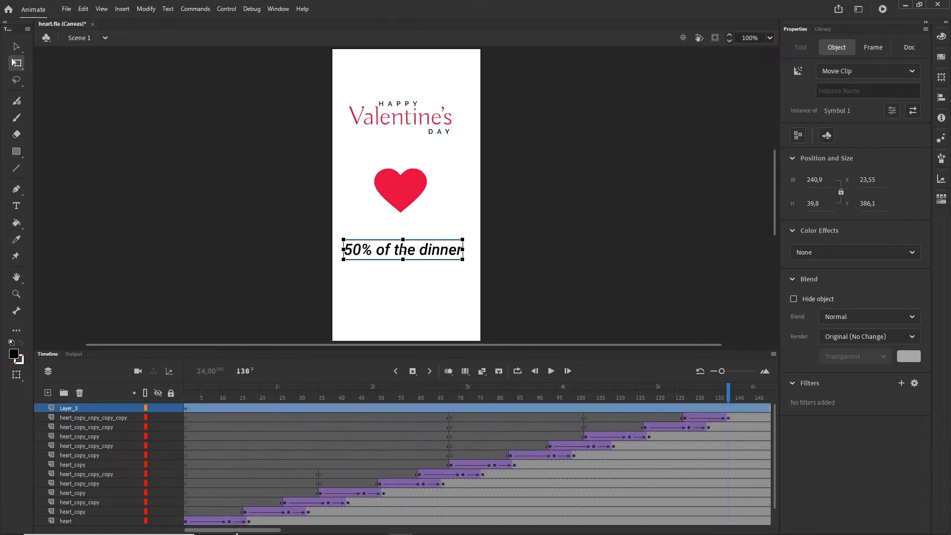
pyautogui.click(186, 409)
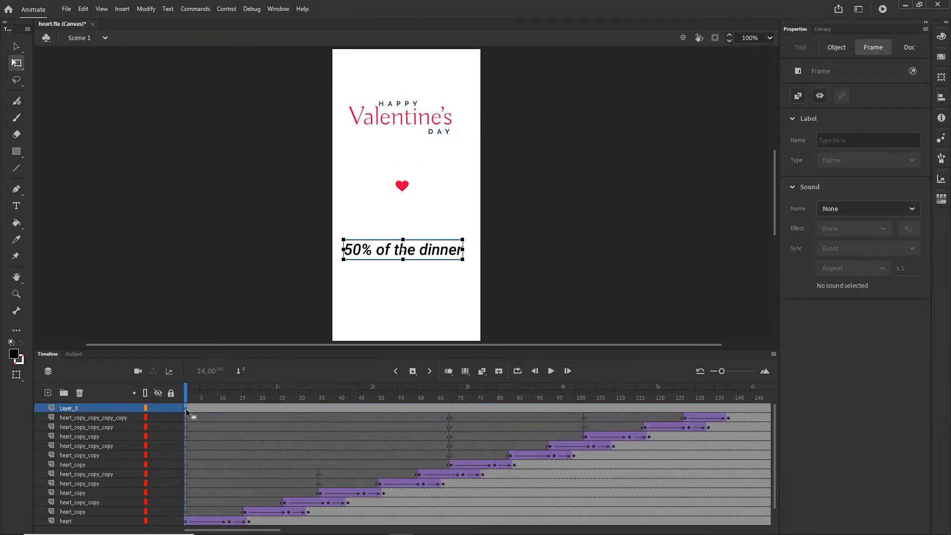
pyautogui.hscroll(3, 746, 409)
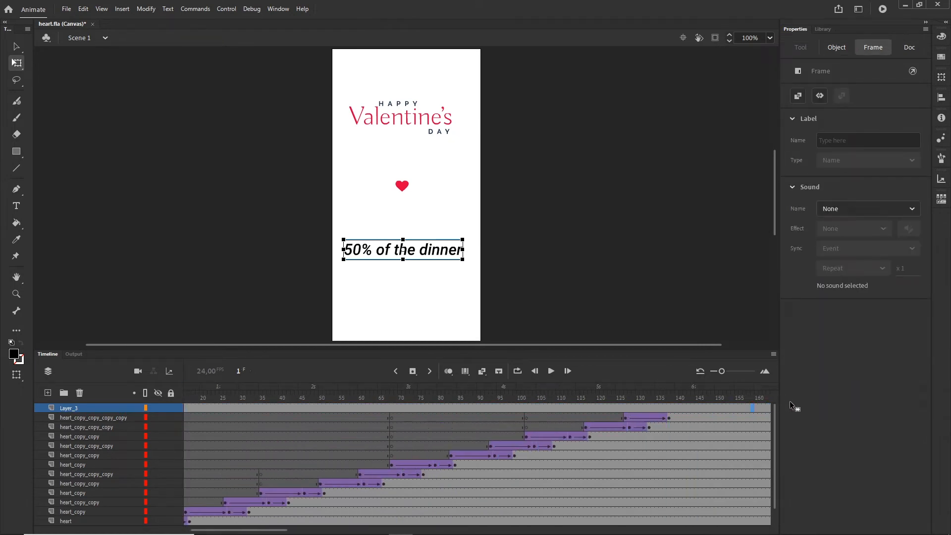
pyautogui.moveTo(561, 405); pyautogui.dragTo(581, 407)
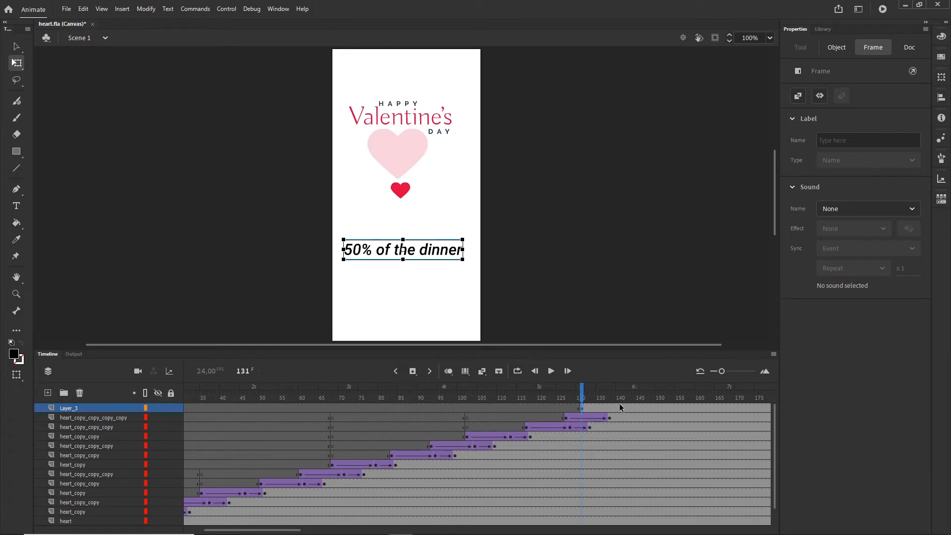
# - Add a keyframe for the dinner text at frame 147 of Layer_3
pyautogui.click(556, 273)
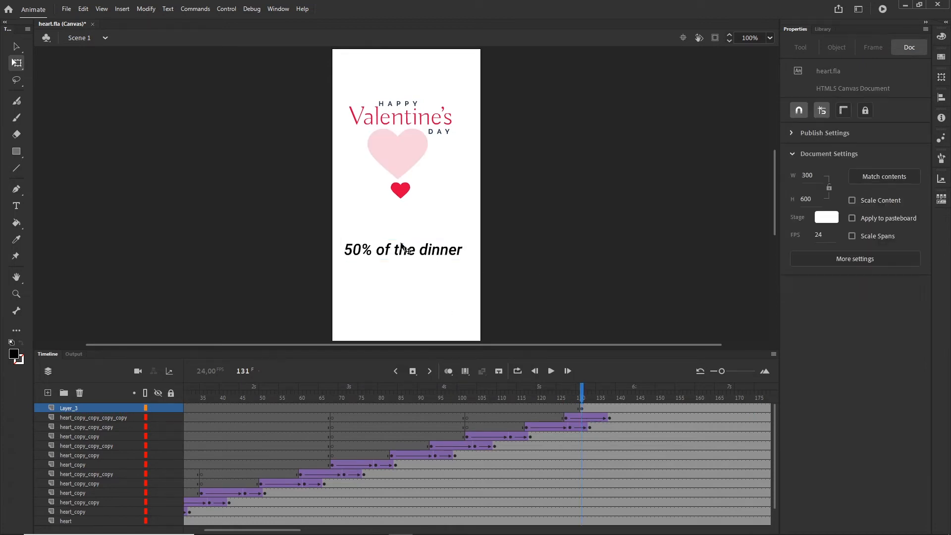
pyautogui.click(423, 248)
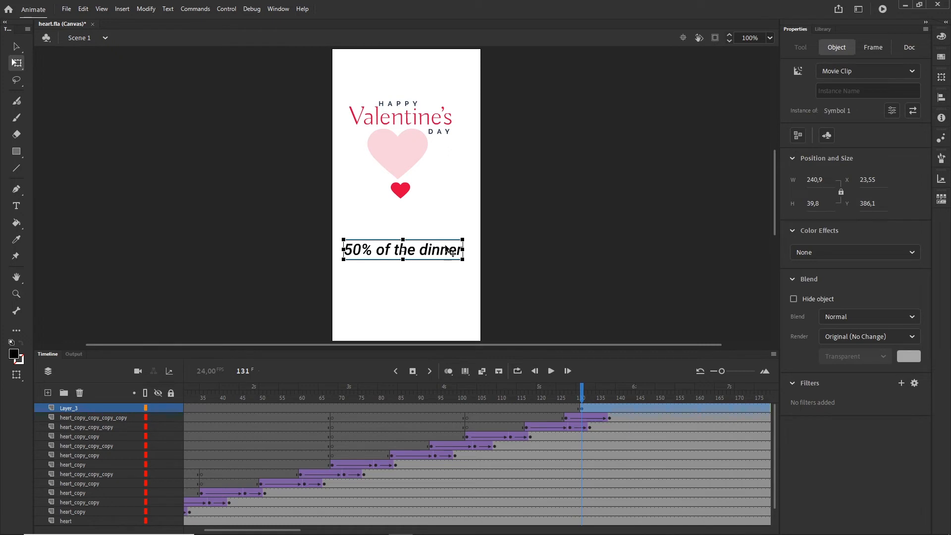
pyautogui.click(646, 408)
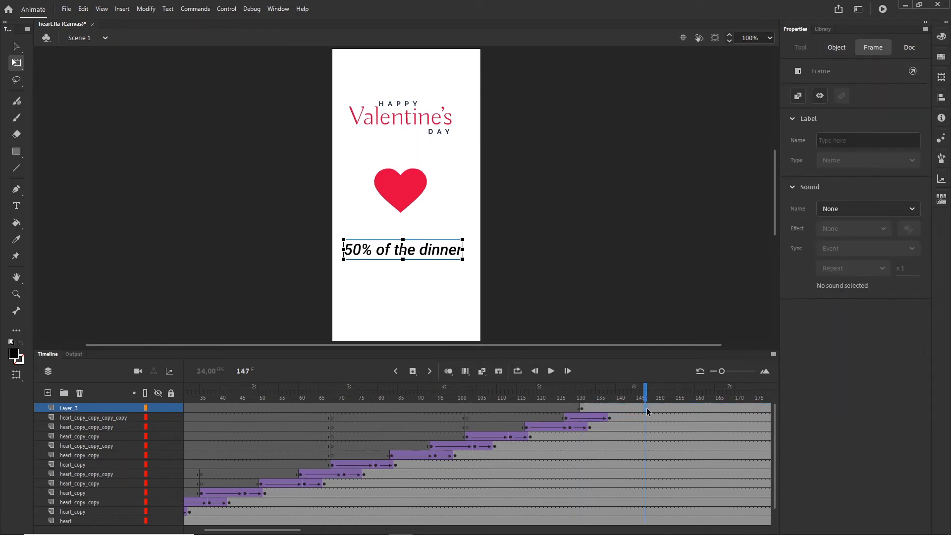
# - Move the dinner text down 50 px at frame 131 and create a classic tween between Layer_3's two keyframes
pyautogui.click(581, 408)
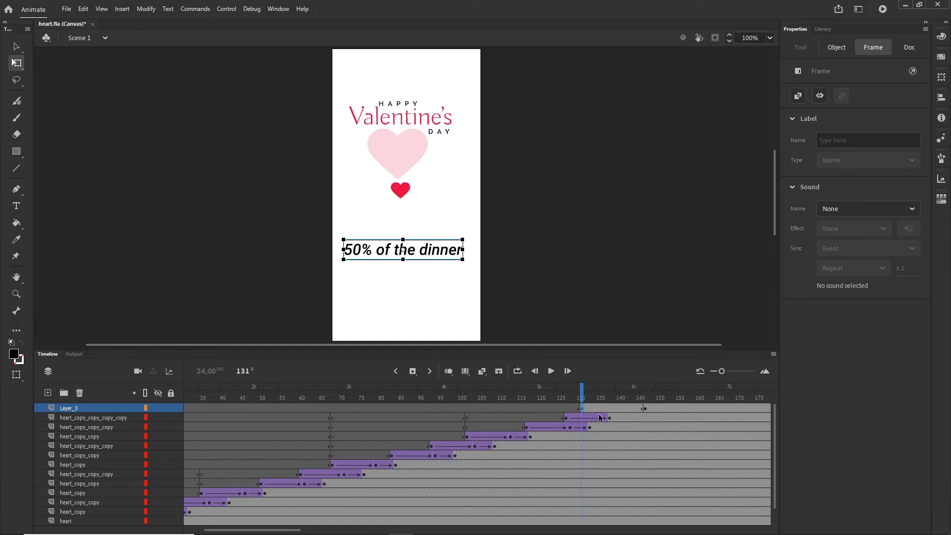
pyautogui.hotkey('shift', 'Down')
pyautogui.hotkey('shift', 'Down')
pyautogui.hotkey('shift', 'Down')
pyautogui.hotkey('shift', 'Down')
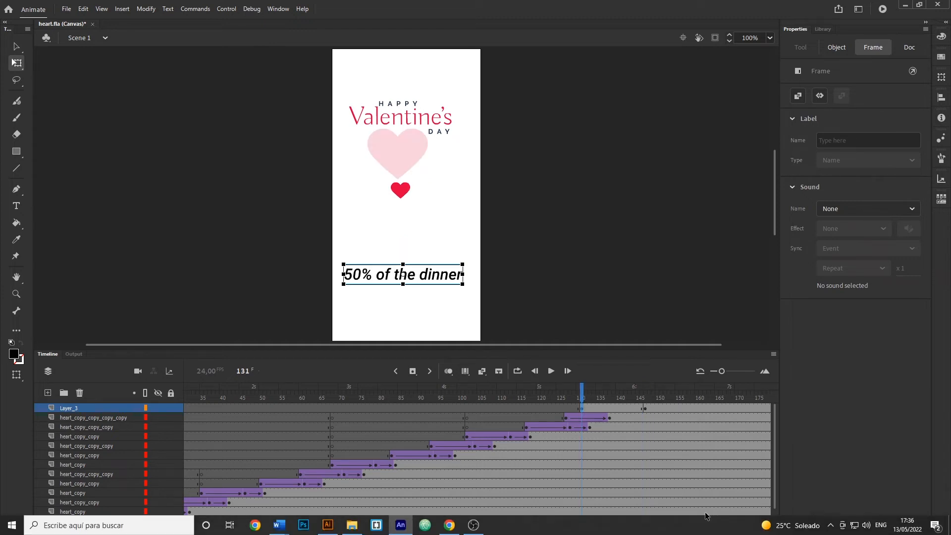
pyautogui.rightClick(611, 406)
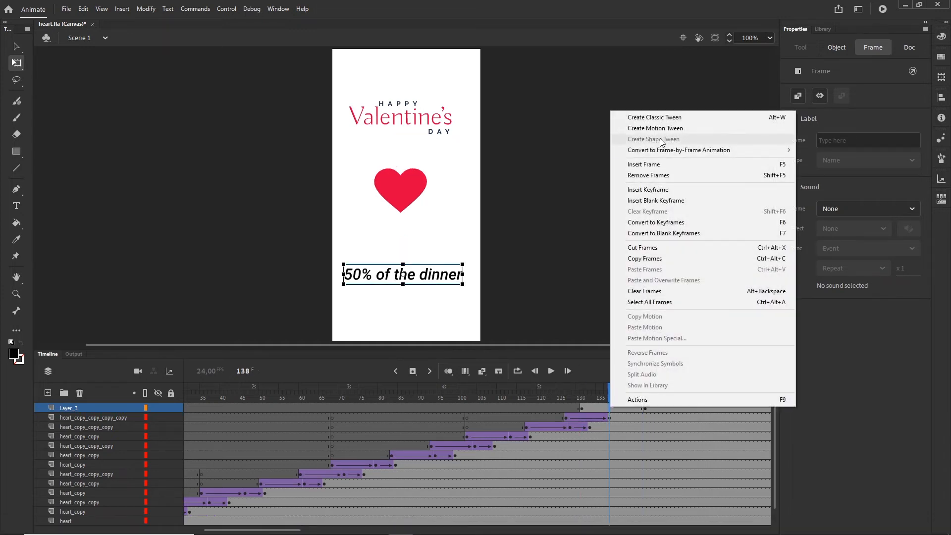
pyautogui.click(661, 118)
# - Set the dinner text's colour effect to Alpha 0% at frame 131 and scrub through the fade-in
pyautogui.click(583, 409)
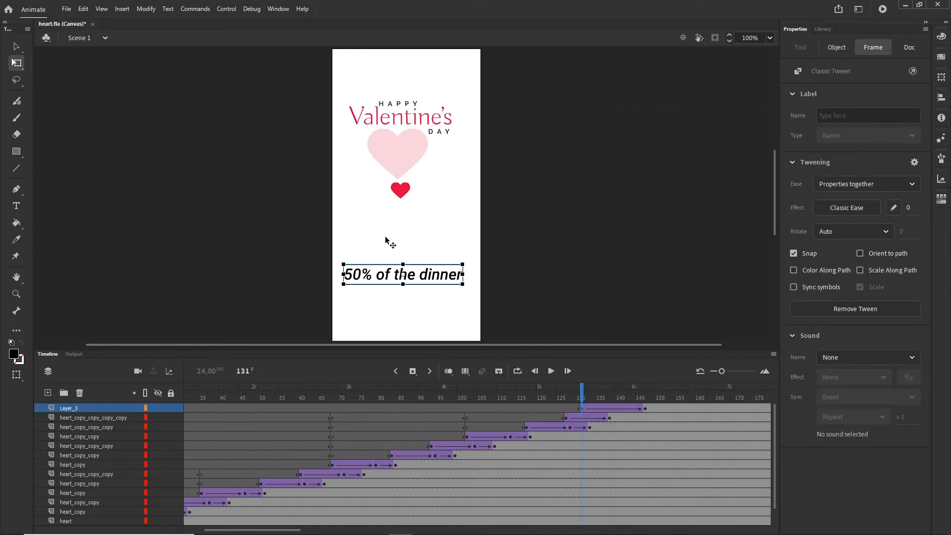
pyautogui.click(436, 278)
pyautogui.click(911, 253)
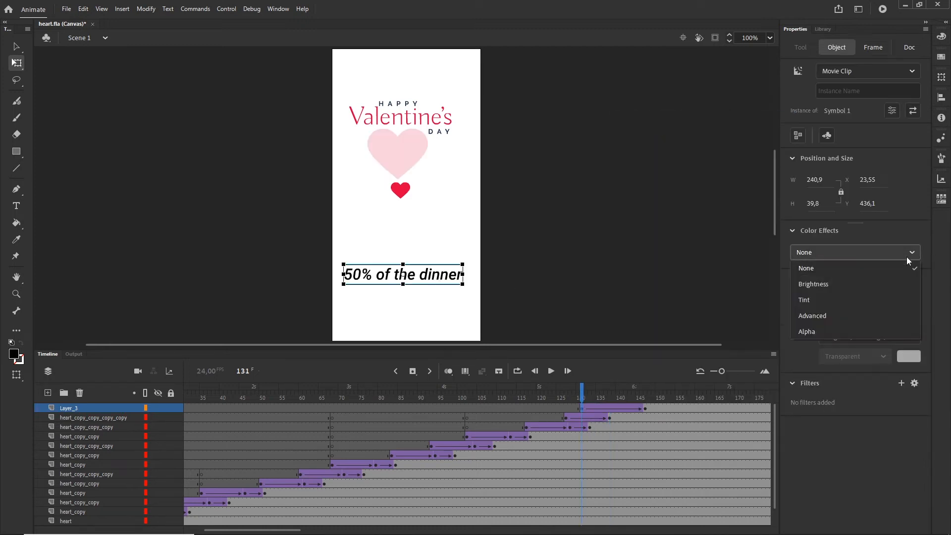
pyautogui.click(810, 332)
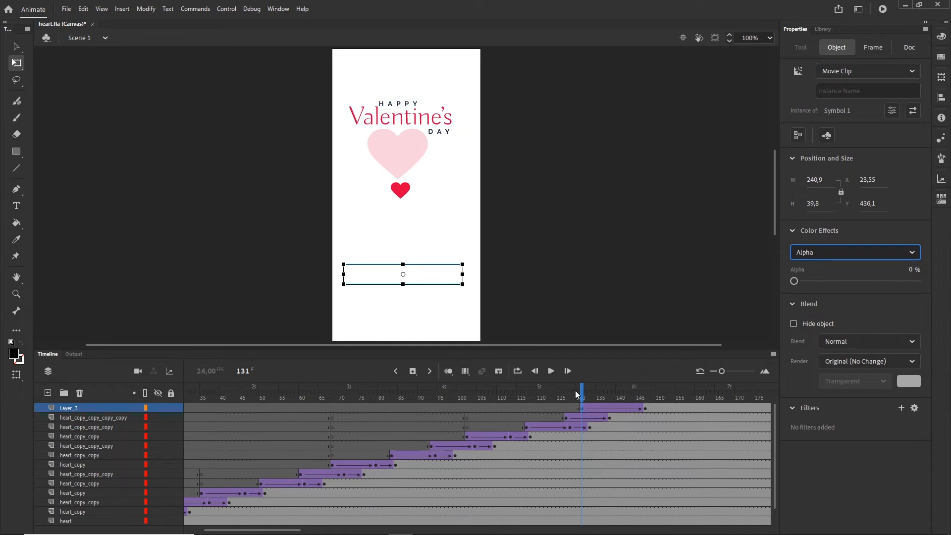
pyautogui.moveTo(576, 395); pyautogui.dragTo(641, 396)
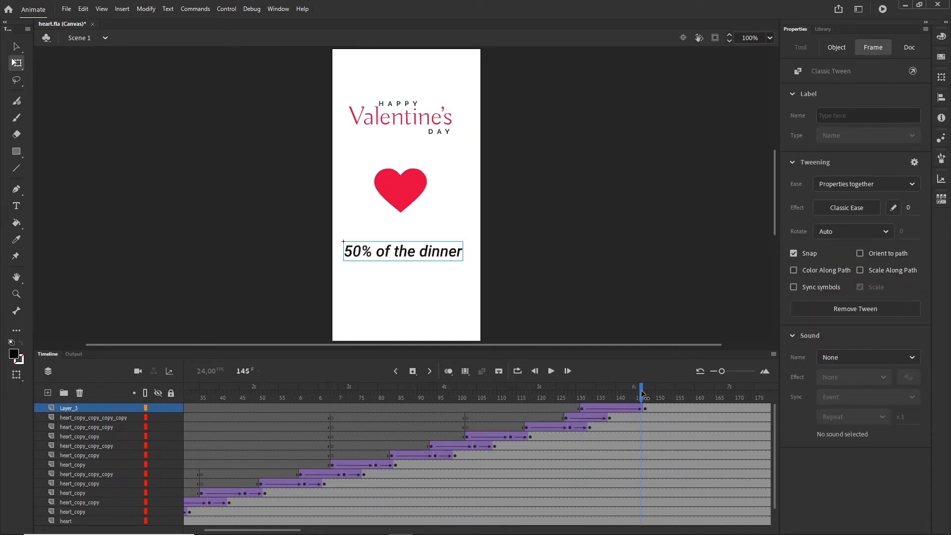
# - Apply the Quad Ease-Out effect to Layer_3's classic tween and scrub through it to check the motion
pyautogui.click(580, 409)
pyautogui.click(841, 208)
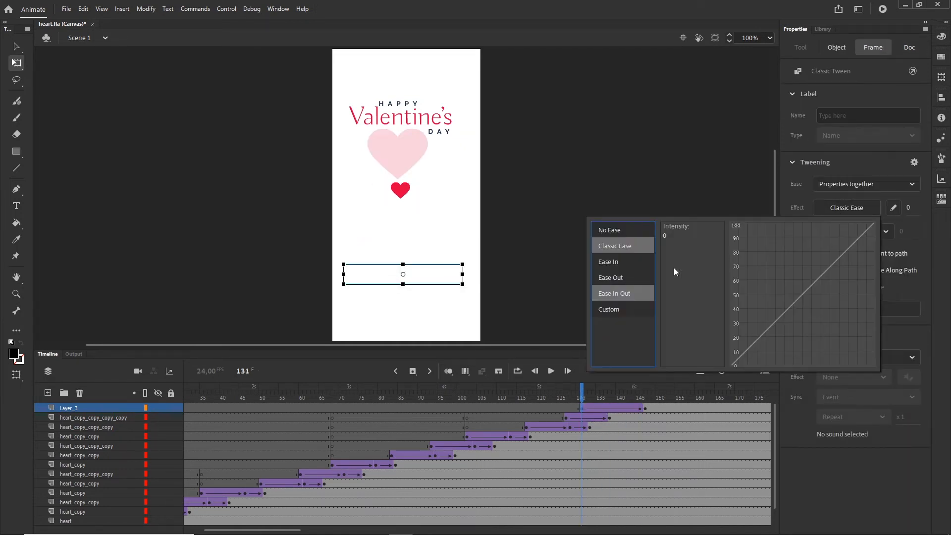
pyautogui.click(609, 279)
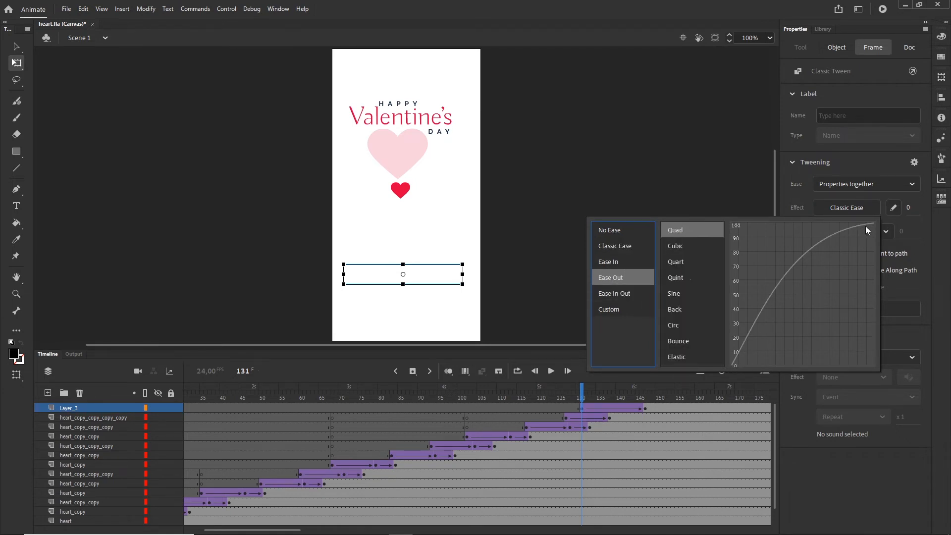
pyautogui.doubleClick(682, 231)
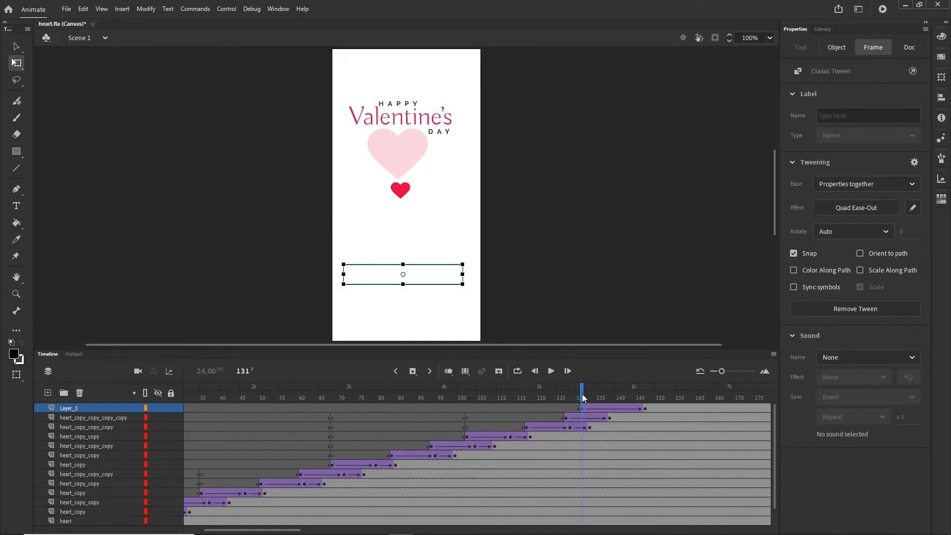
pyautogui.moveTo(582, 395); pyautogui.dragTo(641, 395)
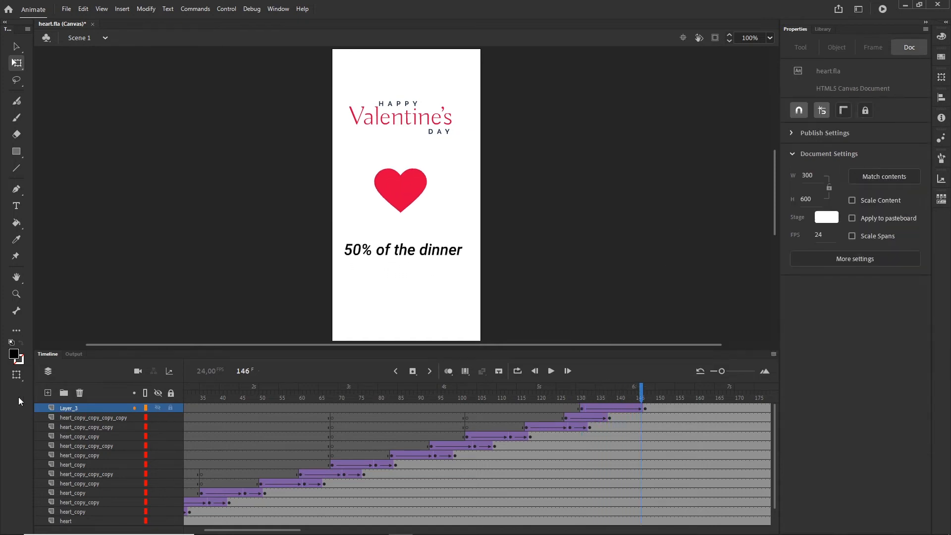
# - Add a new layer above Layer_3 and activate the Rectangle tool
pyautogui.click(48, 393)
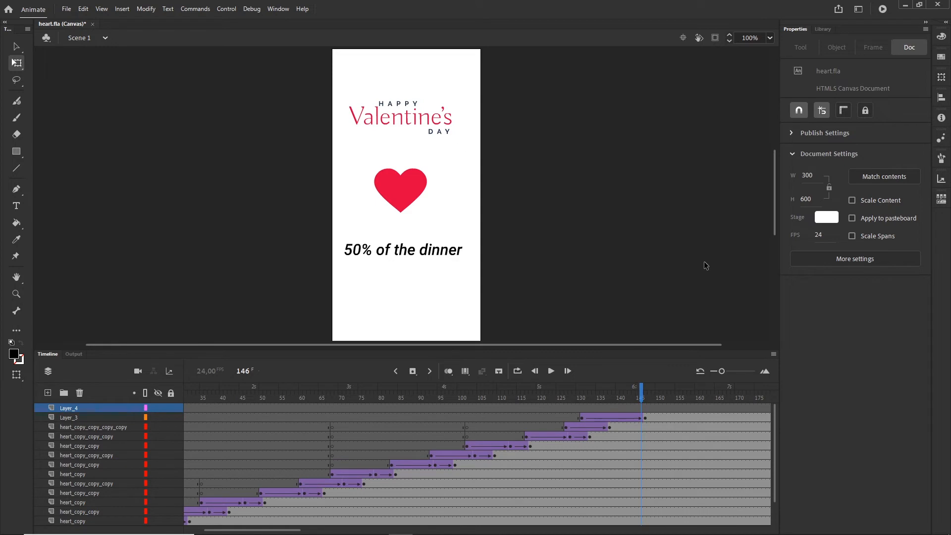
pyautogui.moveTo(776, 215); pyautogui.dragTo(777, 224)
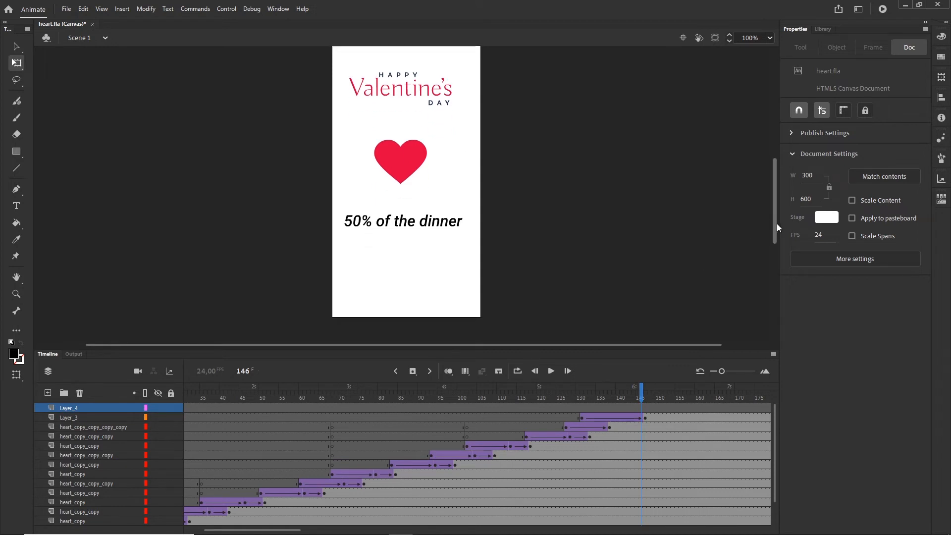
pyautogui.click(21, 160)
pyautogui.click(57, 153)
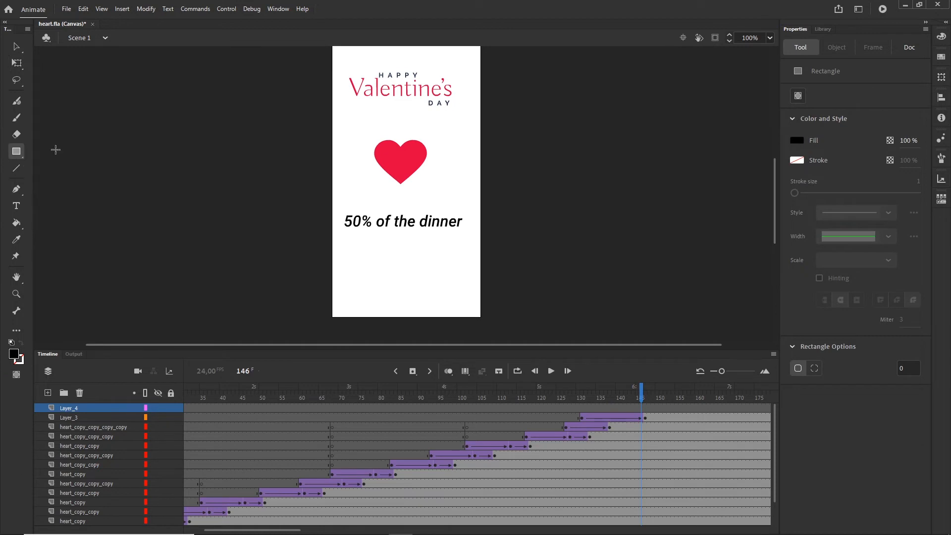
# - Draw a black rounded rectangle about 201 x 55 px with a corner radius of 40 below the dinner text
pyautogui.moveTo(361, 256)
pyautogui.mouseDown()
pyautogui.moveTo(376, 271)
pyautogui.moveTo(443, 285)
pyautogui.mouseUp()
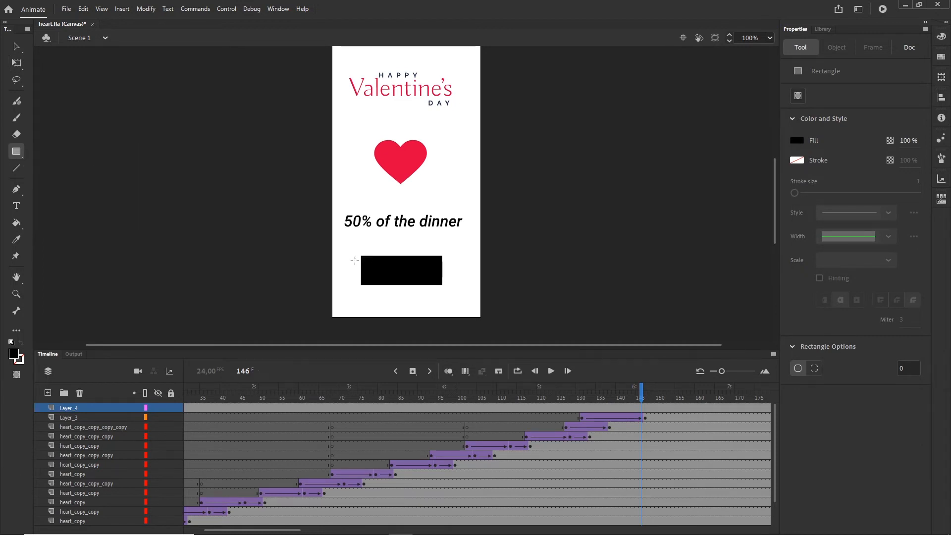
pyautogui.hotkey('ctrl', 'z')
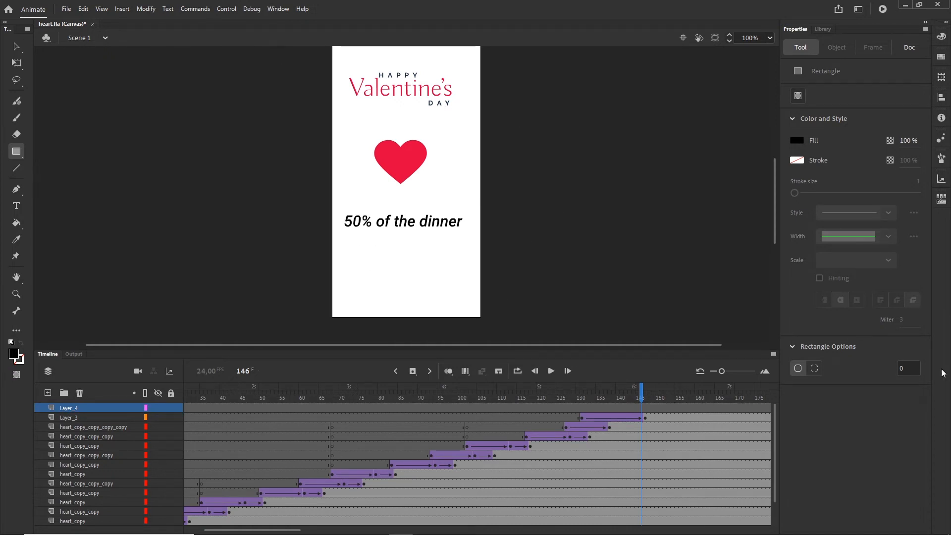
pyautogui.click(909, 370)
pyautogui.write('5')
pyautogui.write('4')
pyautogui.write('0')
pyautogui.press('Return')
pyautogui.moveTo(365, 261); pyautogui.dragTo(462, 287)
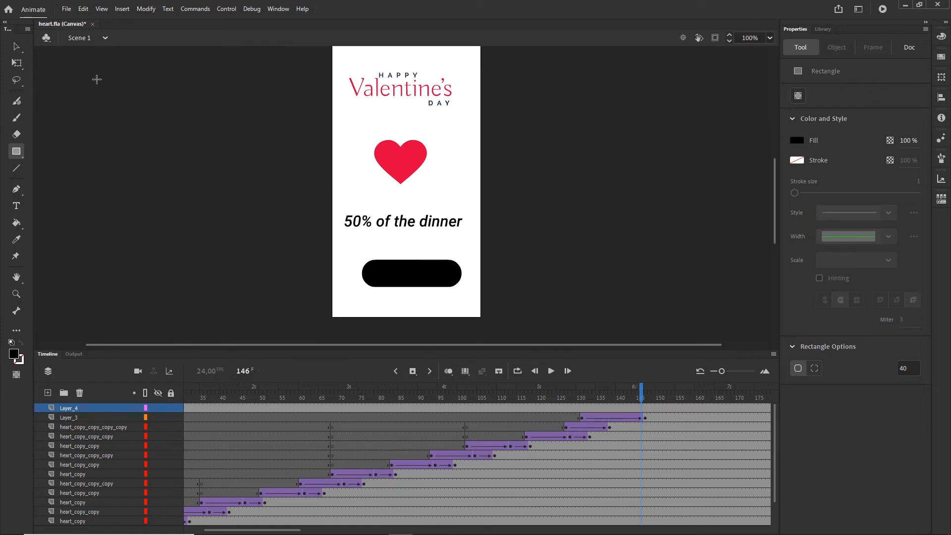
# - Fill the rounded rectangle with the red sampled from the heart
pyautogui.click(17, 47)
pyautogui.click(429, 276)
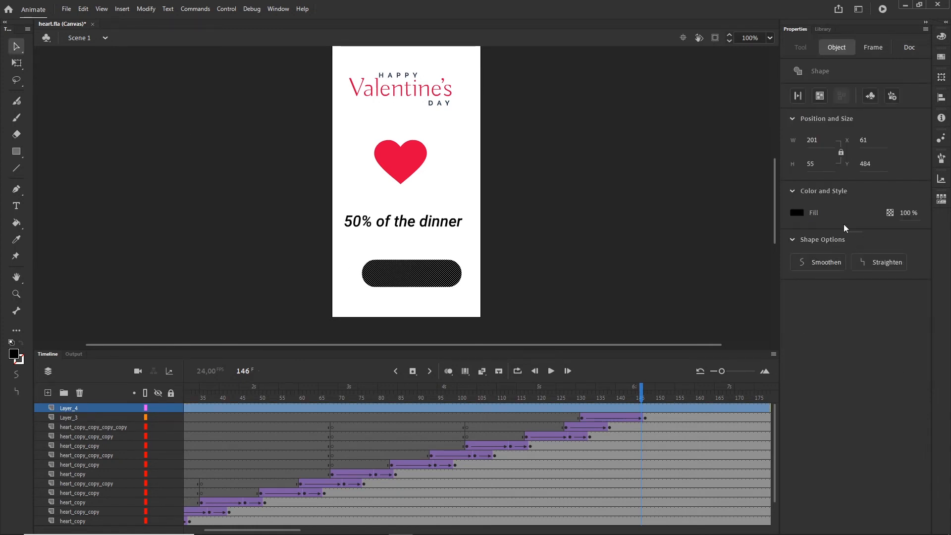
pyautogui.click(799, 213)
pyautogui.click(416, 157)
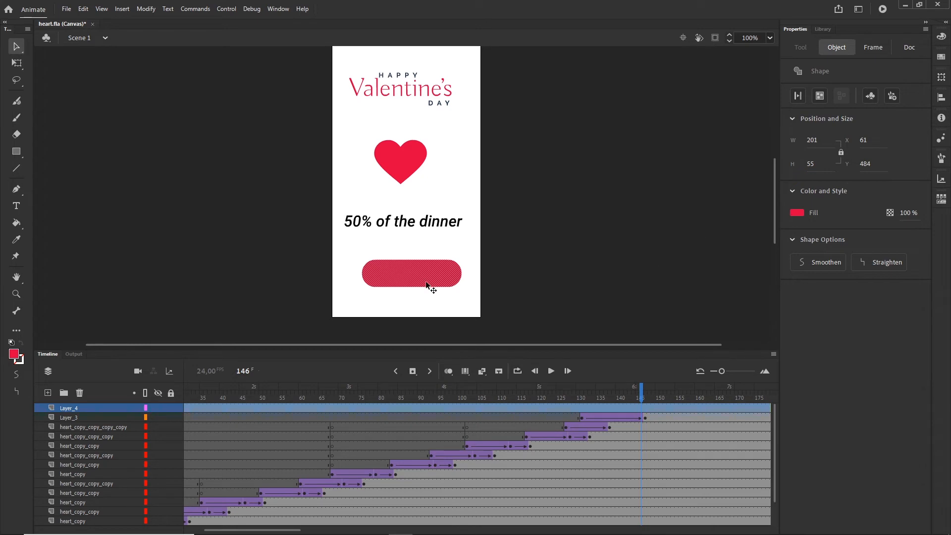
pyautogui.click(566, 278)
# - Nudge the red rounded rectangle 12 px left and 4 px up to centre it beneath the dinner text
pyautogui.click(385, 276)
pyautogui.press('Left')
pyautogui.press('Left')
pyautogui.press('Left')
pyautogui.press('Left')
pyautogui.press('Left')
pyautogui.press('Left')
pyautogui.press('Left')
pyautogui.press('Left')
pyautogui.press('Left')
pyautogui.press('Left')
pyautogui.press('Left')
pyautogui.press('Left')
pyautogui.press('Up')
pyautogui.press('Up')
pyautogui.press('Up')
pyautogui.press('Up')
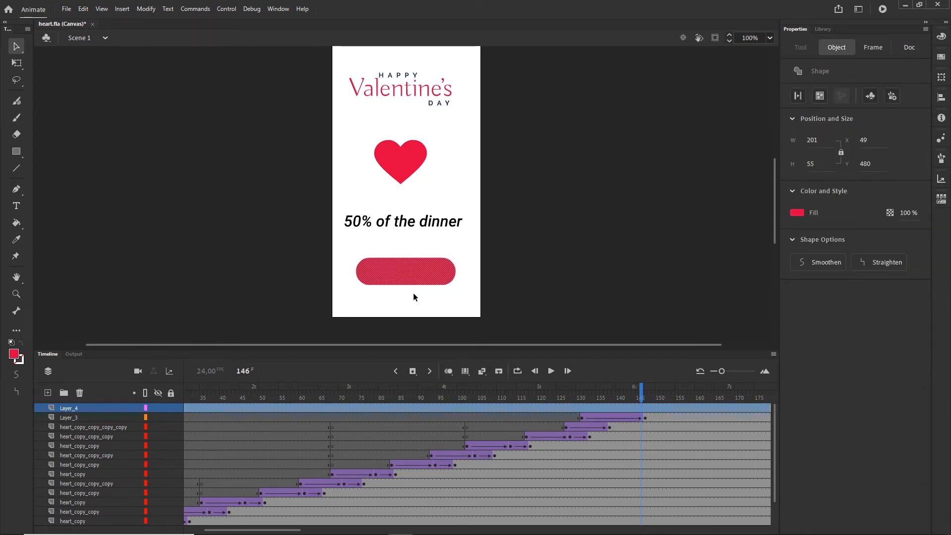
pyautogui.click(414, 294)
# - Add the white static text "go to web" over the red button in Roboto Medium Italic, 54 pt
pyautogui.click(16, 206)
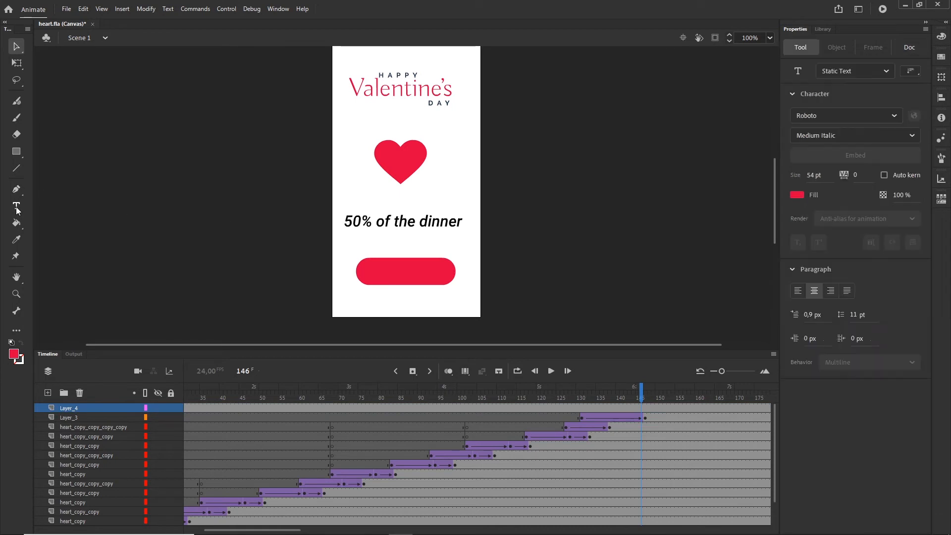
pyautogui.click(798, 194)
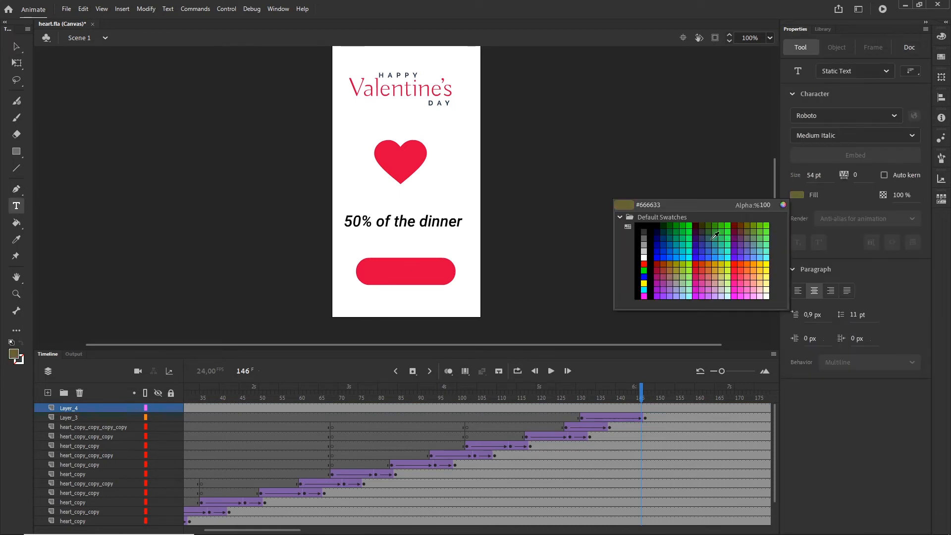
pyautogui.click(644, 257)
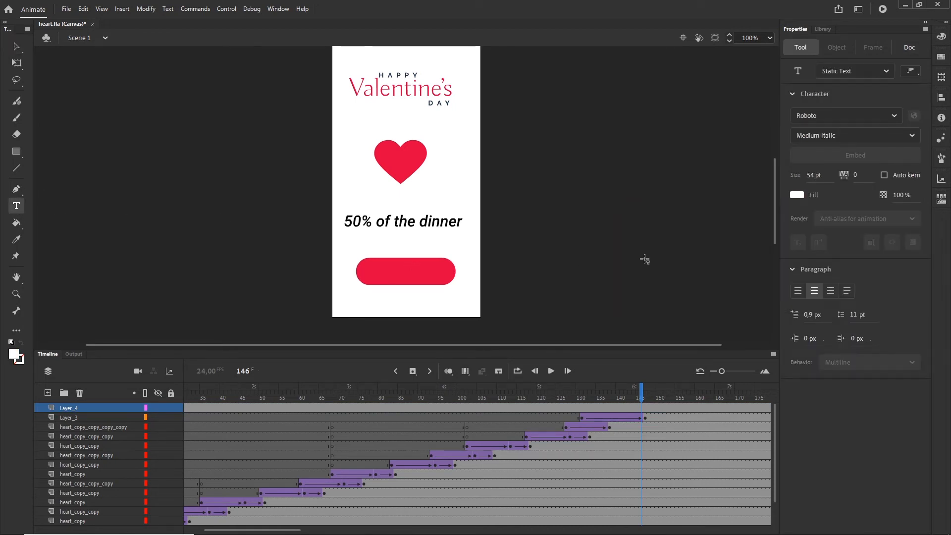
pyautogui.click(382, 276)
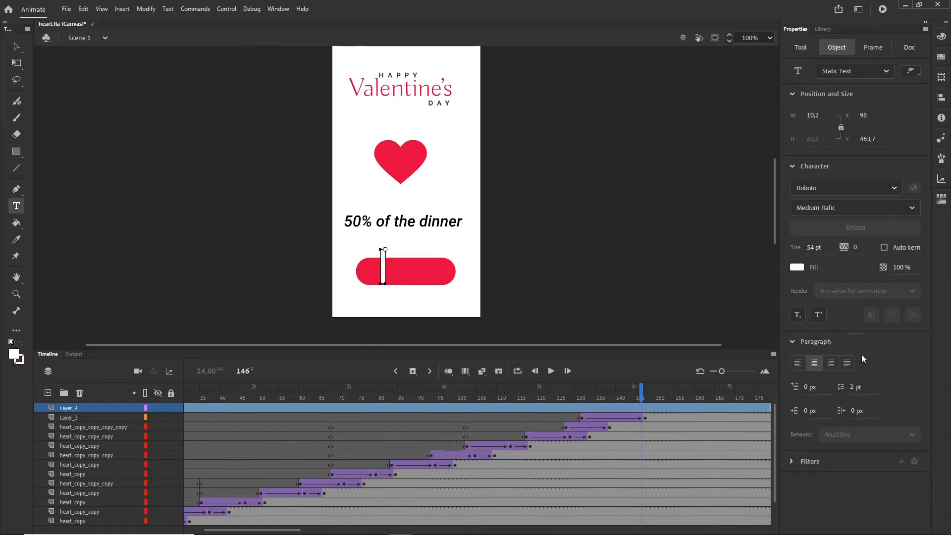
pyautogui.write('o')
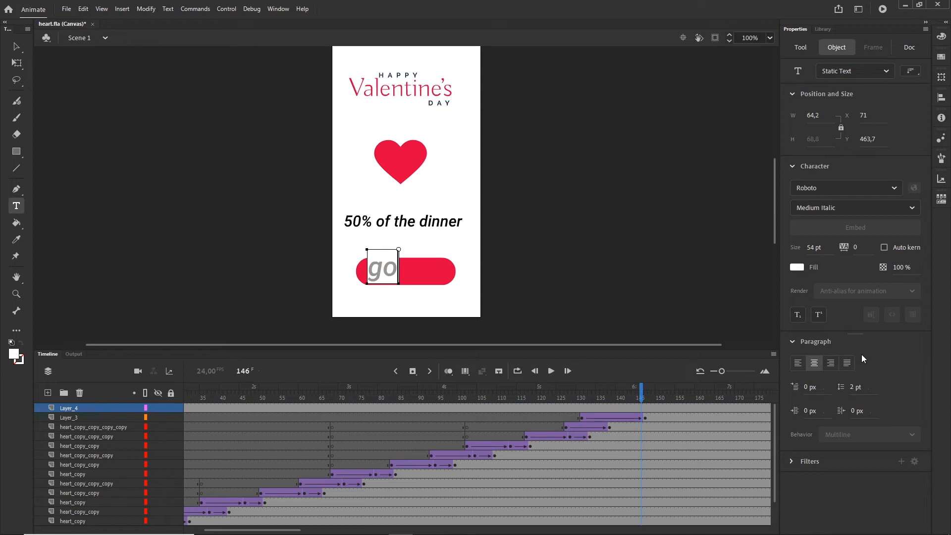
pyautogui.write(' to web')
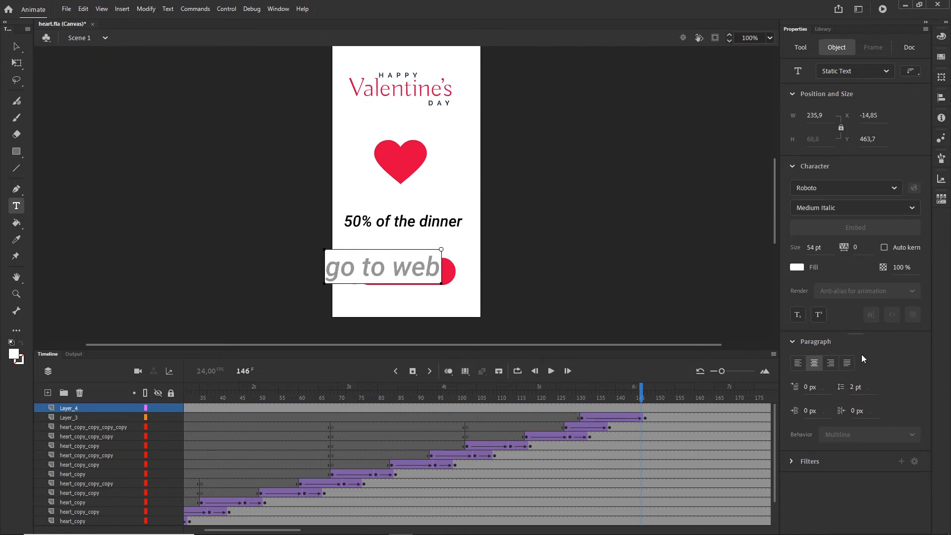
# - Move the "go to web" text onto the red button and scale it down to about 152 x 44 px
pyautogui.click(17, 46)
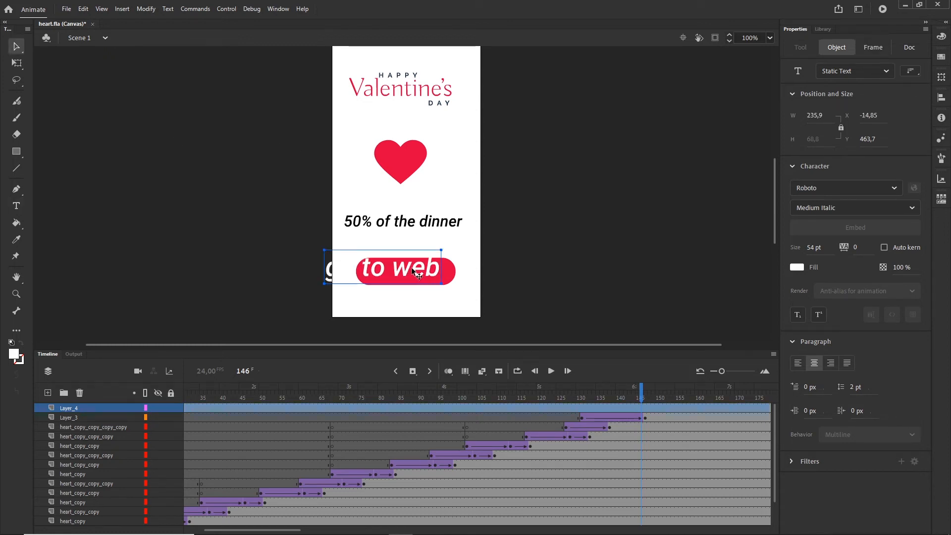
pyautogui.moveTo(415, 271); pyautogui.dragTo(441, 279)
pyautogui.press('q')
pyautogui.click(510, 279)
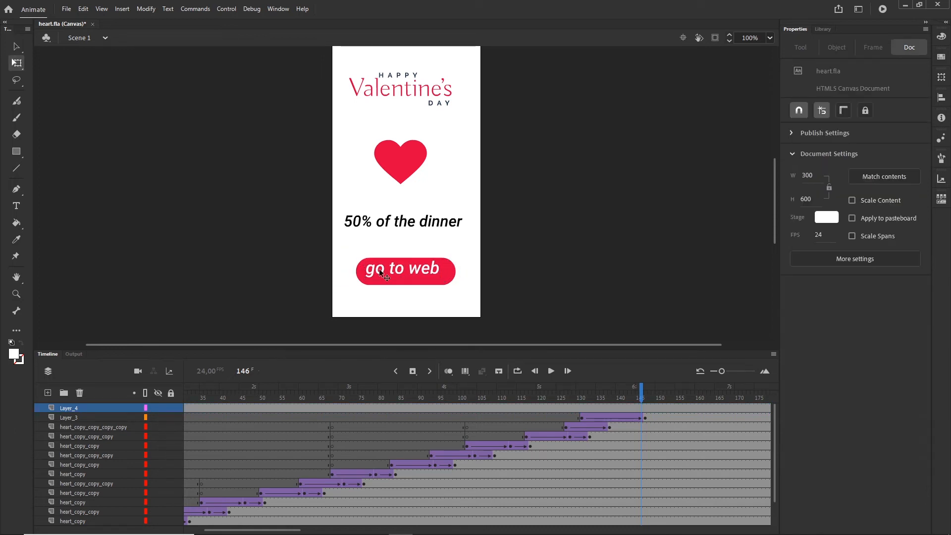
# - Nudge the "go to web" text to X 73,25 and Y 483,1 to centre it on the button
pyautogui.click(405, 268)
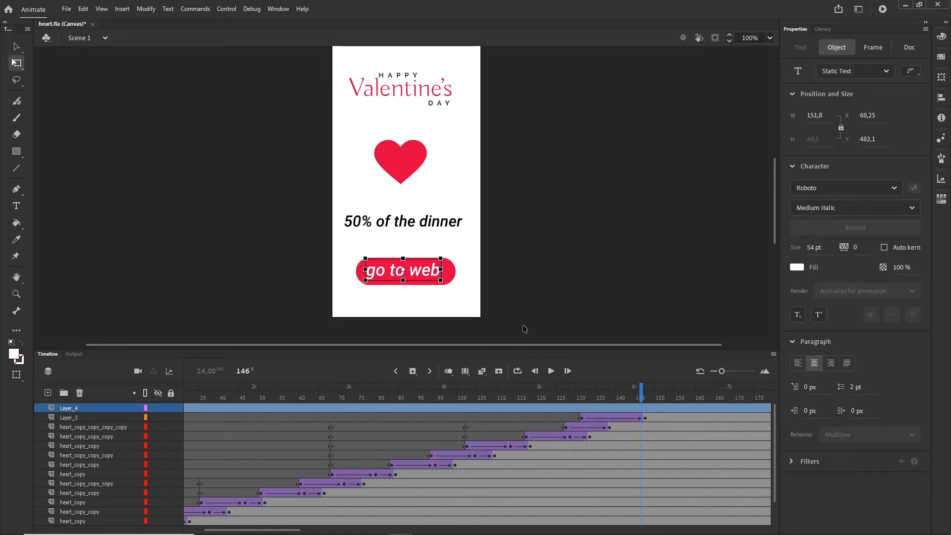
pyautogui.press('Right')
pyautogui.press('Right')
pyautogui.press('Right')
pyautogui.press('Right')
pyautogui.press('Right')
pyautogui.press('Down')
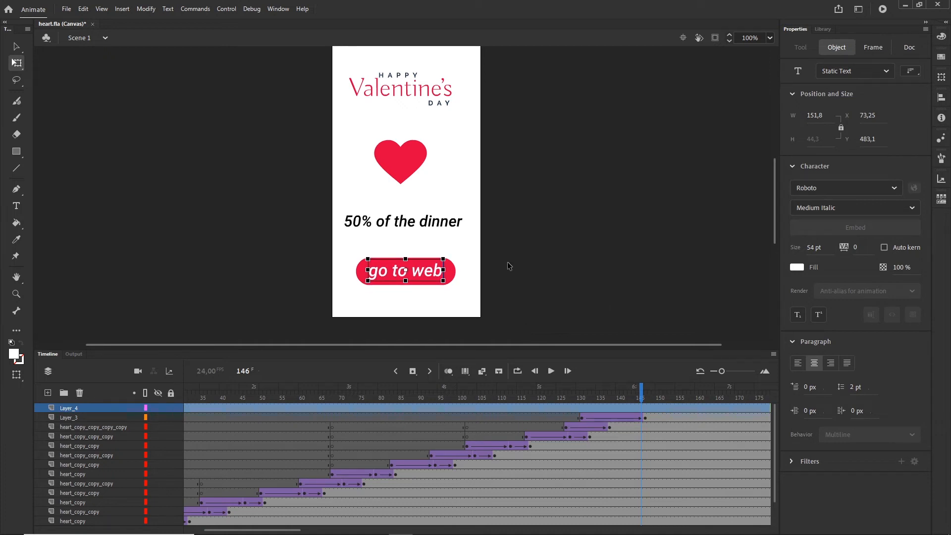
pyautogui.moveTo(471, 292); pyautogui.dragTo(338, 205)
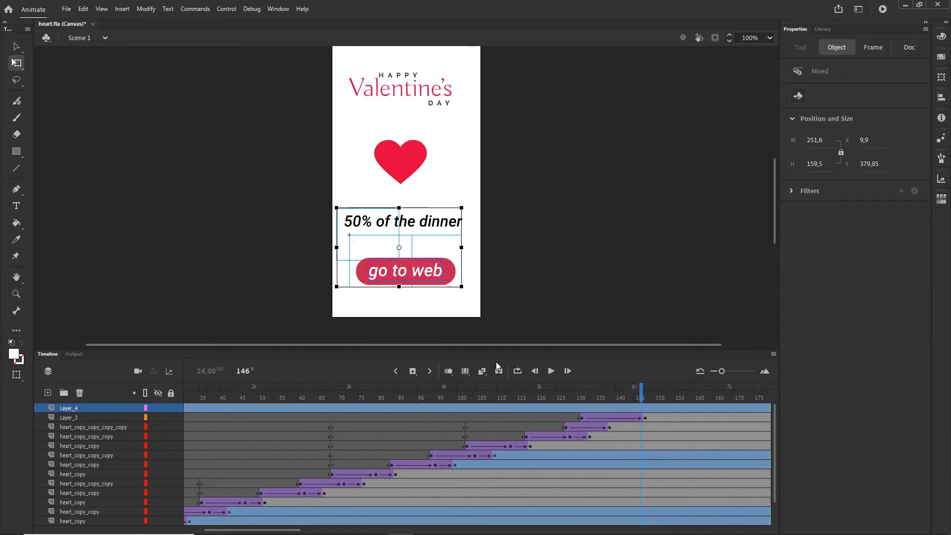
pyautogui.click(647, 298)
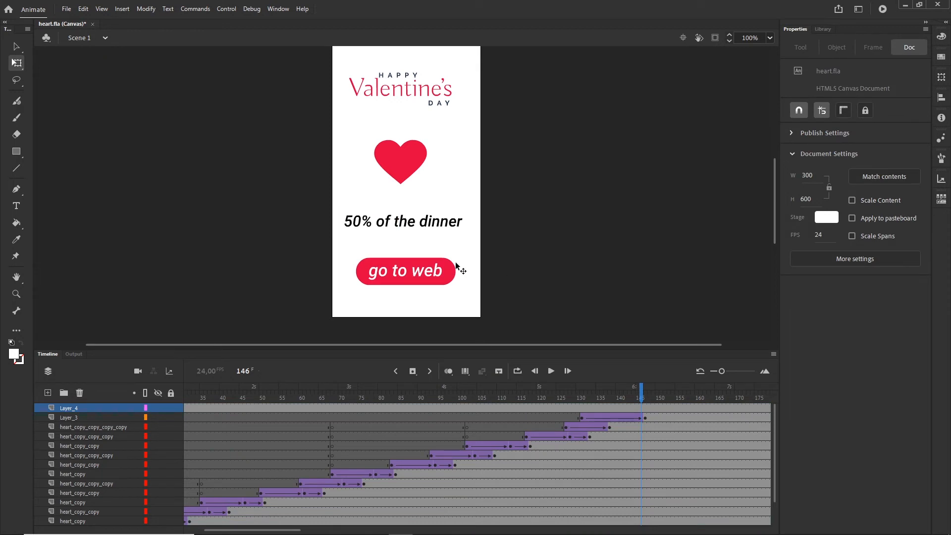
pyautogui.moveTo(460, 254); pyautogui.dragTo(352, 292)
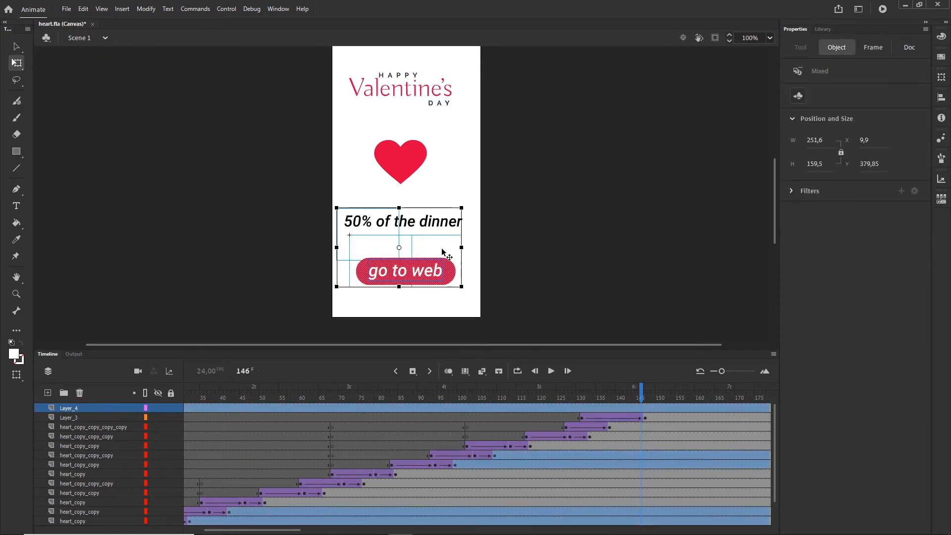
pyautogui.moveTo(435, 278); pyautogui.dragTo(435, 291)
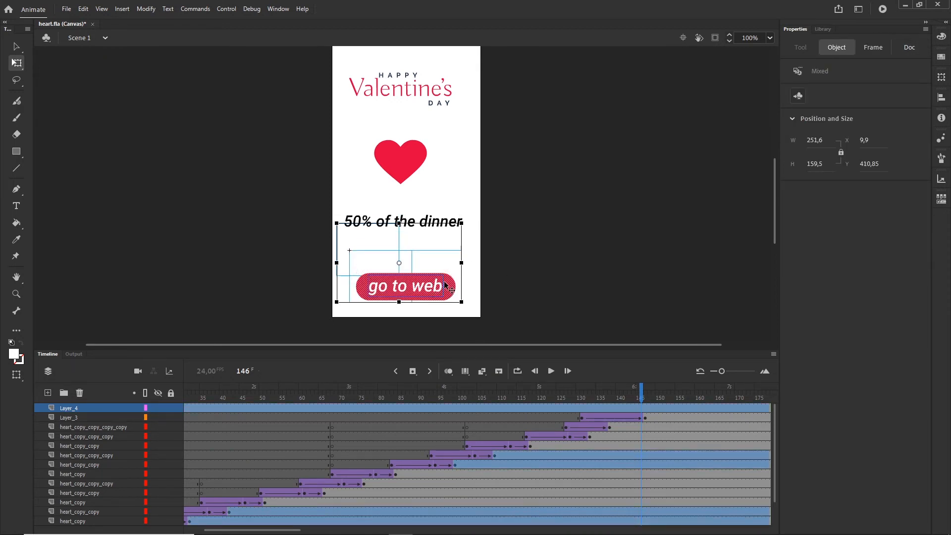
pyautogui.press('super')
pyautogui.click(536, 278)
pyautogui.hotkey('ctrl', 'z')
pyautogui.hotkey('ctrl', 'z')
# - Select the red button with its "go to web" text and convert the selection to a Movie Clip symbol
pyautogui.click(518, 293)
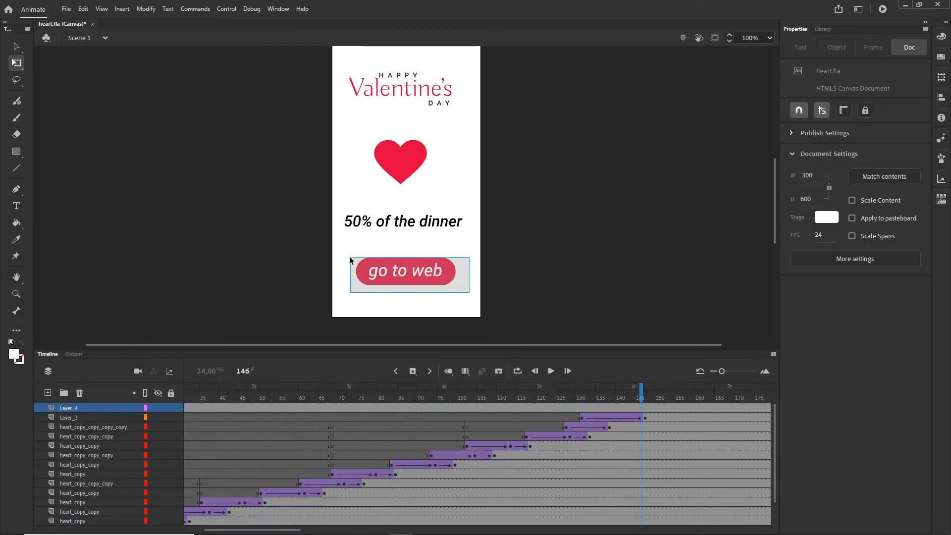
pyautogui.moveTo(349, 257); pyautogui.dragTo(335, 255)
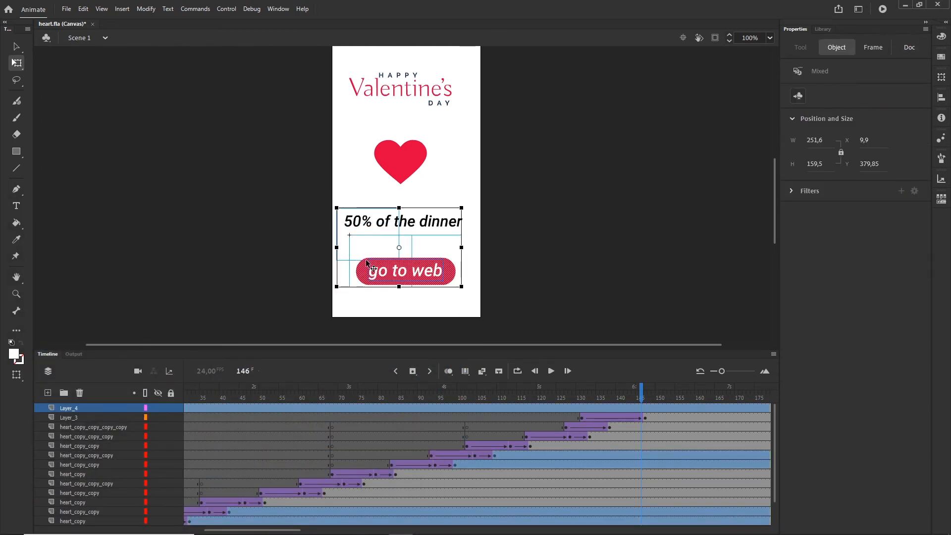
pyautogui.press('F8')
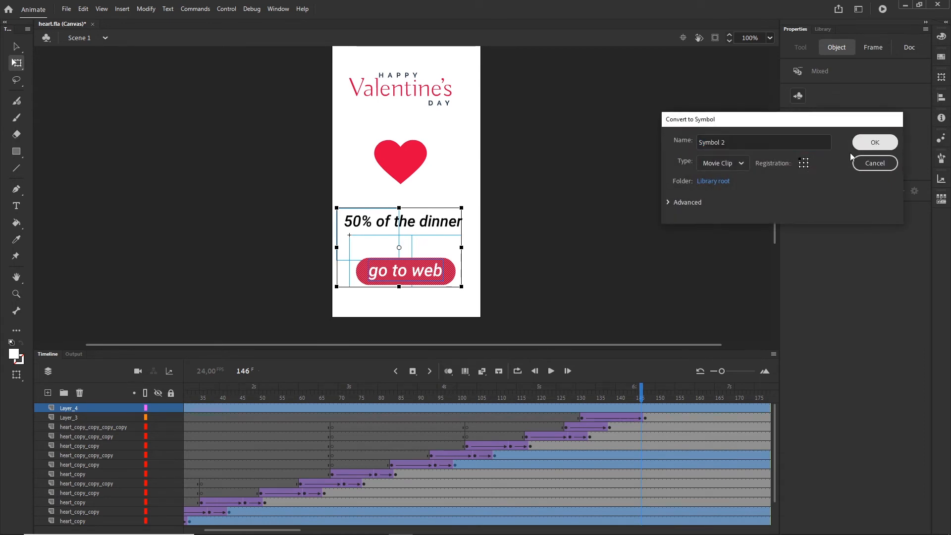
pyautogui.click(873, 143)
pyautogui.click(425, 325)
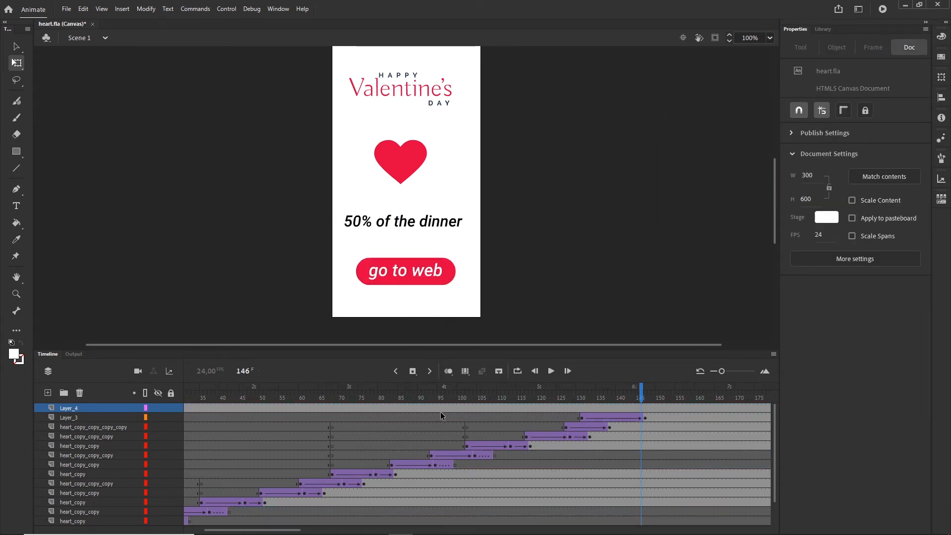
# - Move the first keyframe of Layer_4, holding the "go to web" symbol, from frame 1 to frame 135
pyautogui.moveTo(297, 531); pyautogui.dragTo(246, 531)
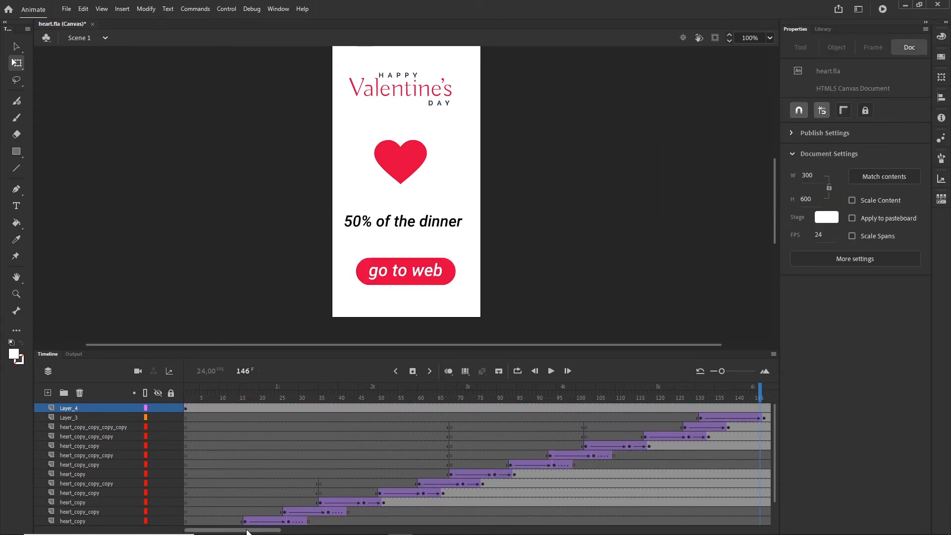
pyautogui.click(187, 409)
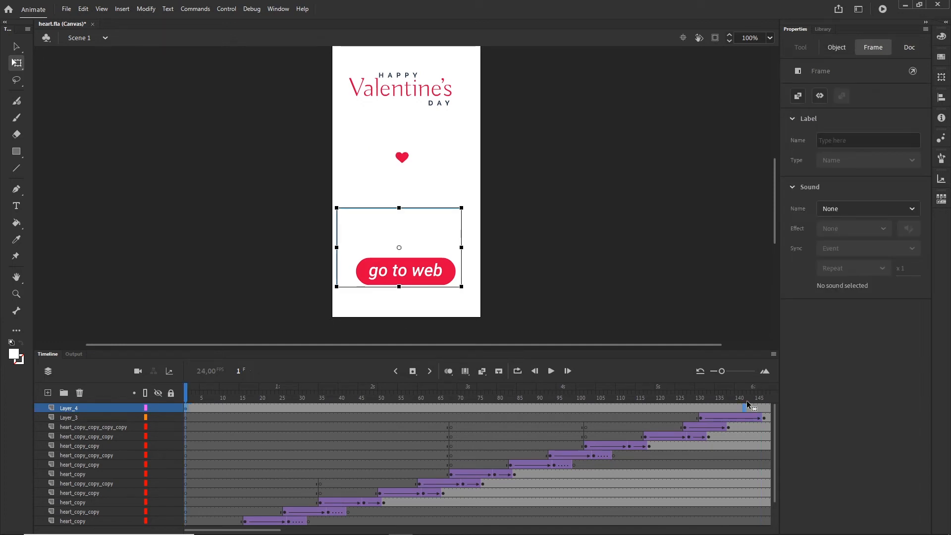
pyautogui.hscroll(5, 751, 405)
pyautogui.click(578, 408)
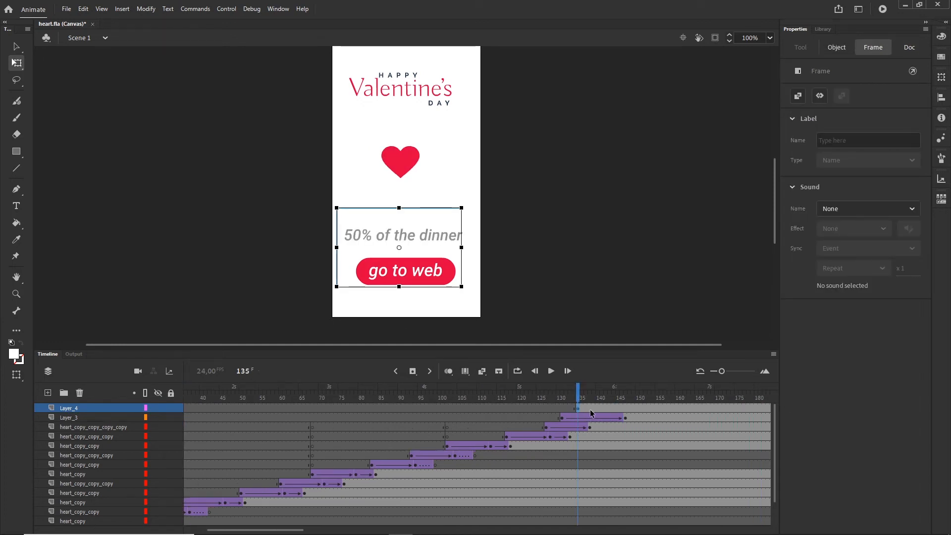
pyautogui.click(518, 279)
pyautogui.click(452, 276)
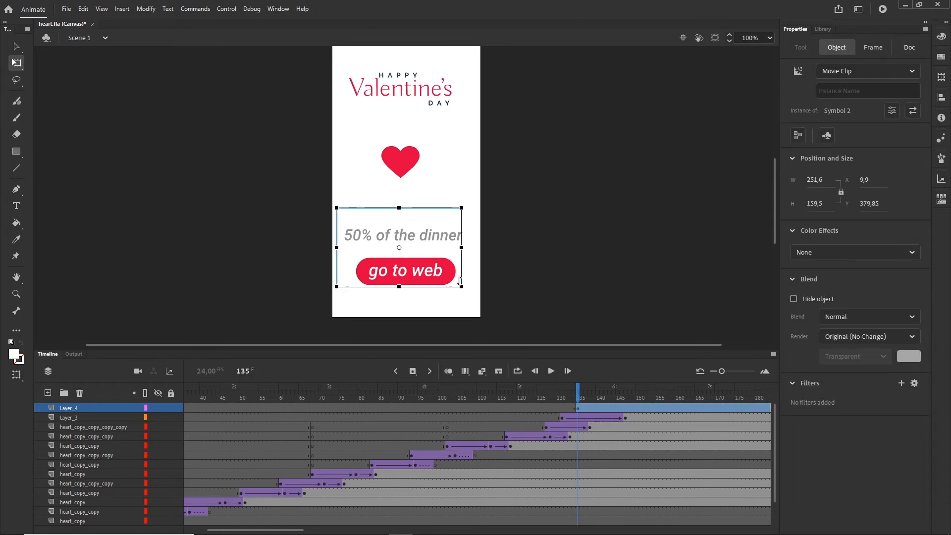
# - Add a Layer_4 keyframe at frame 152 and shift the button symbol 50 px down at frame 135
pyautogui.click(647, 409)
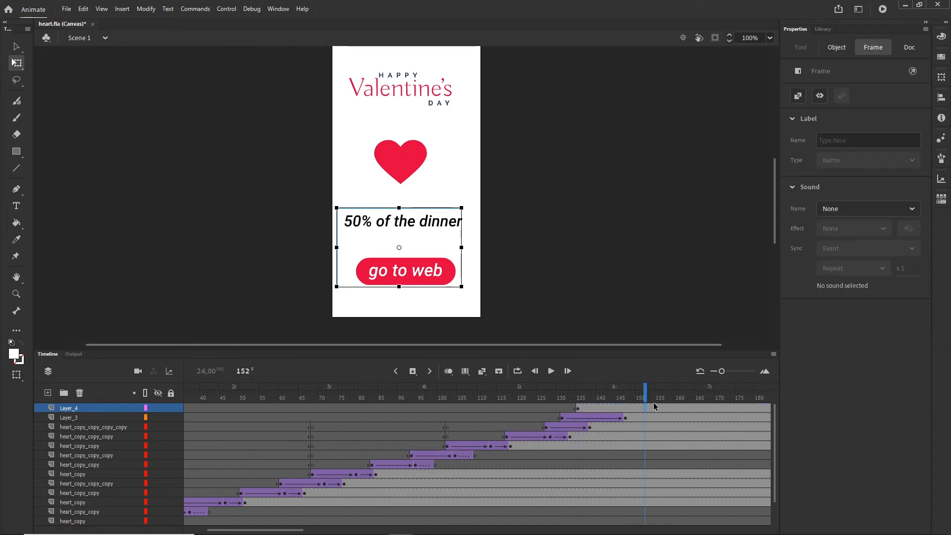
pyautogui.click(578, 408)
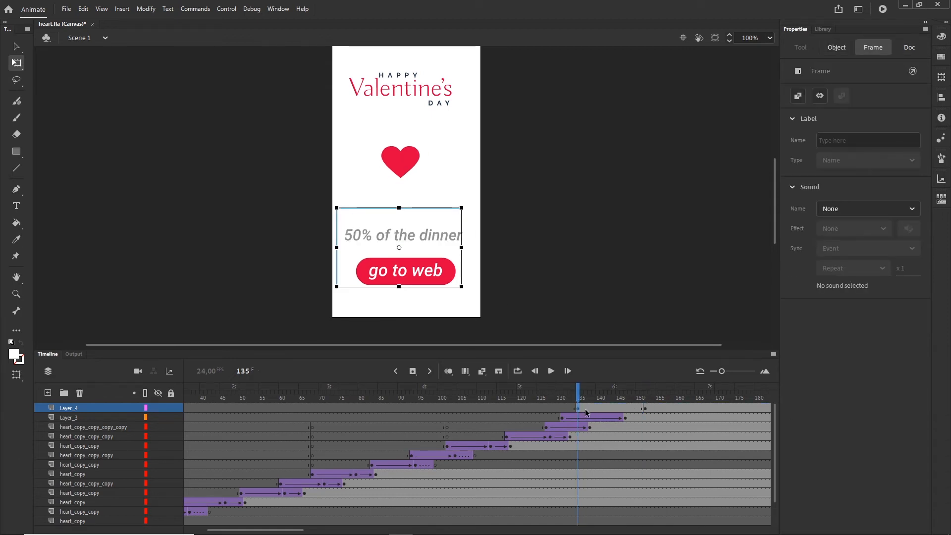
pyautogui.hotkey('shift', 'Down')
pyautogui.hotkey('shift', 'Down')
pyautogui.hotkey('shift', 'Down')
pyautogui.hotkey('shift', 'Down')
pyautogui.hotkey('shift', 'Down')
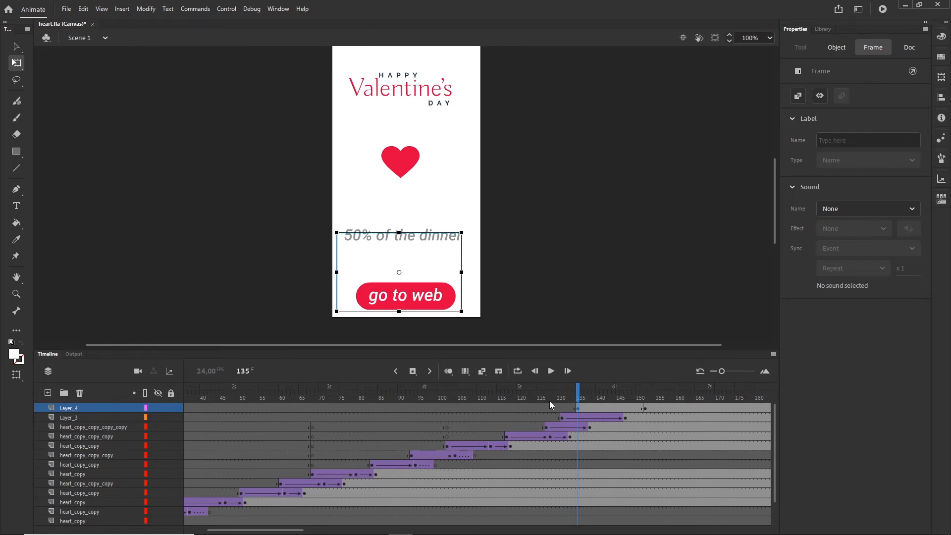
# - Make the button symbol fully transparent with the Alpha effect at frame 135 and create a classic tween to frame 152
pyautogui.click(438, 300)
pyautogui.click(913, 251)
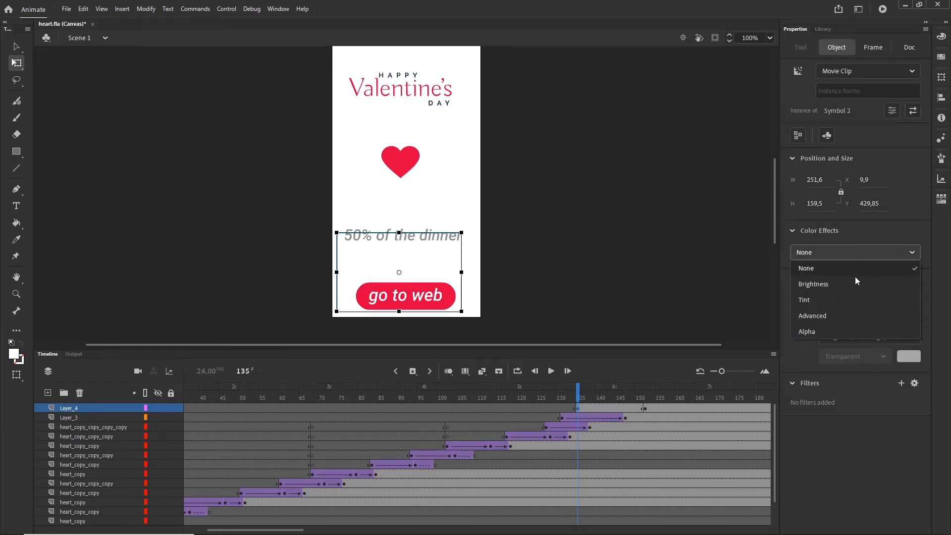
pyautogui.click(825, 333)
pyautogui.rightClick(619, 406)
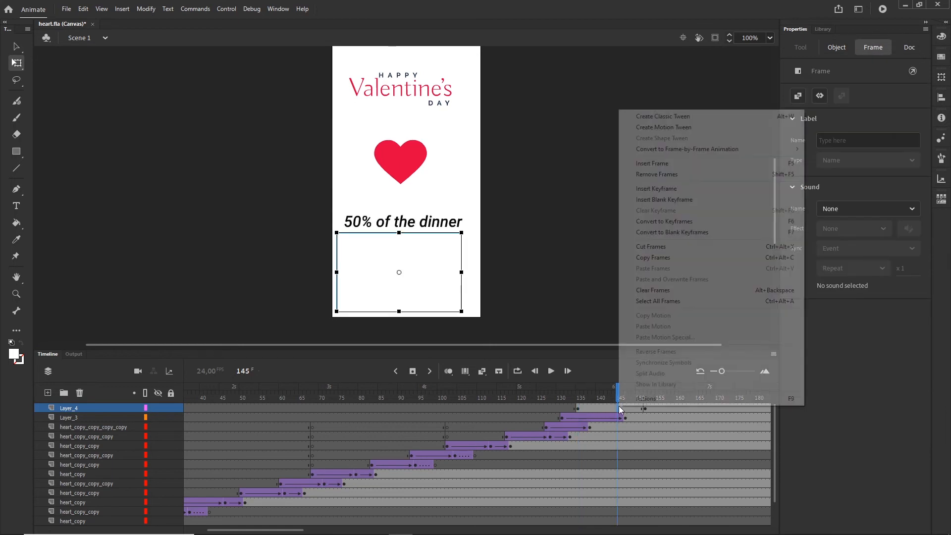
pyautogui.click(644, 115)
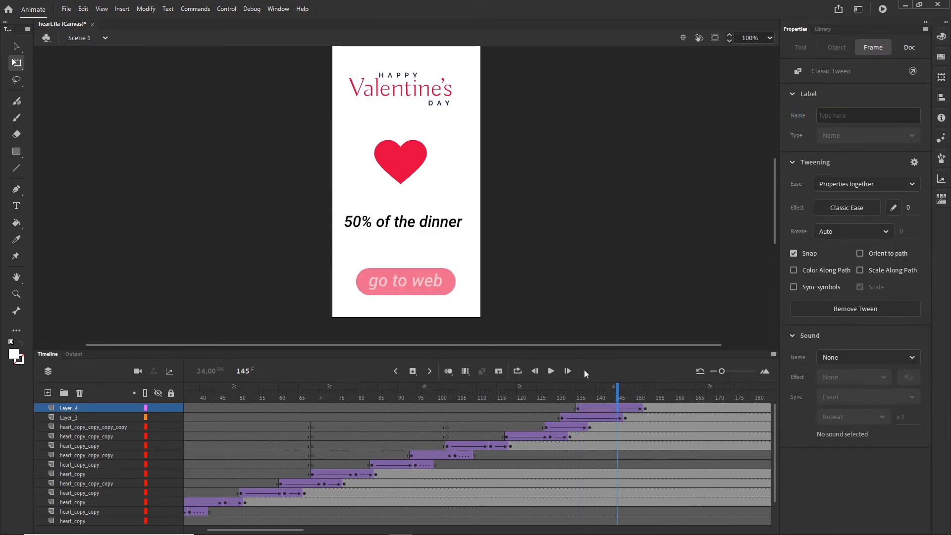
# - Apply the Quad Ease-Out effect to the button's classic tween on Layer_4
pyautogui.click(578, 408)
pyautogui.click(841, 213)
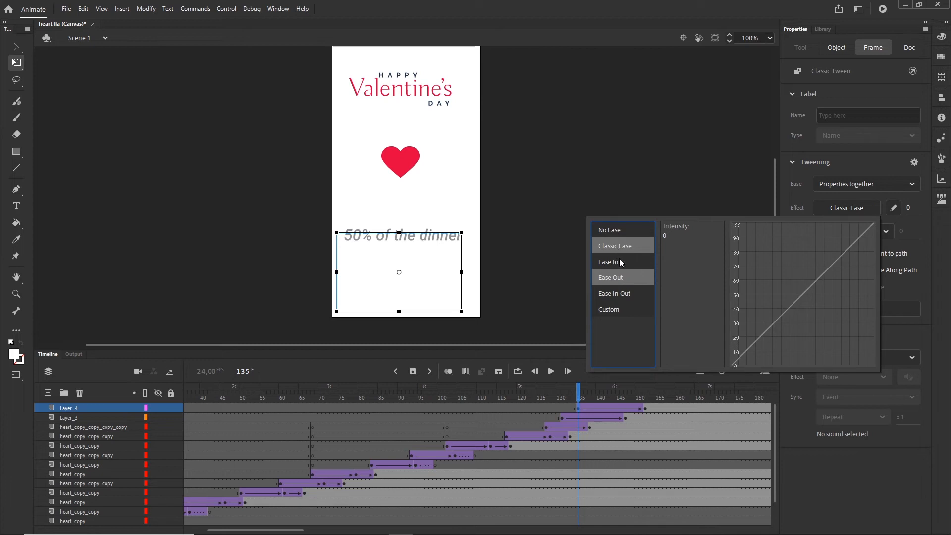
pyautogui.click(618, 277)
pyautogui.doubleClick(675, 229)
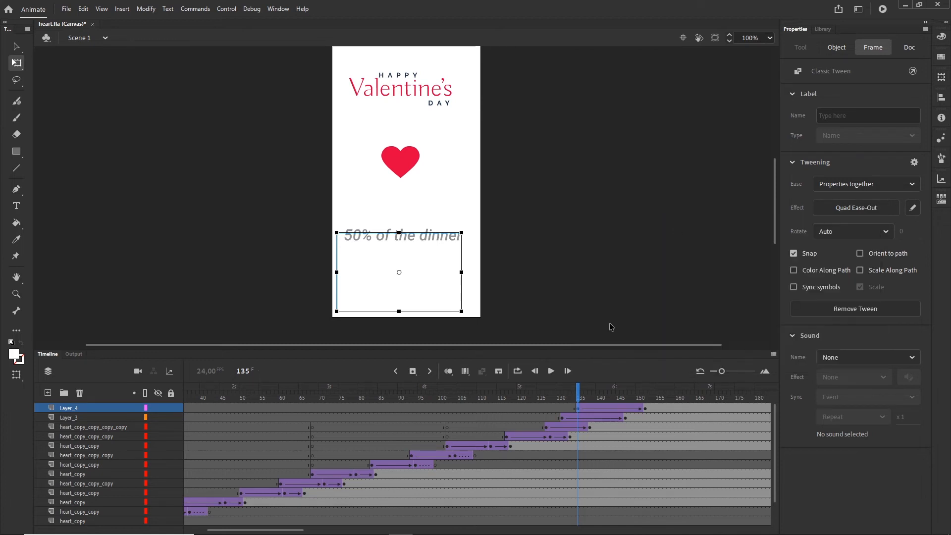
# - Preview the button's fade-in and shift its Layer_4 tween to span about frames 146 to 163
pyautogui.moveTo(580, 394); pyautogui.dragTo(646, 407)
pyautogui.click(645, 408)
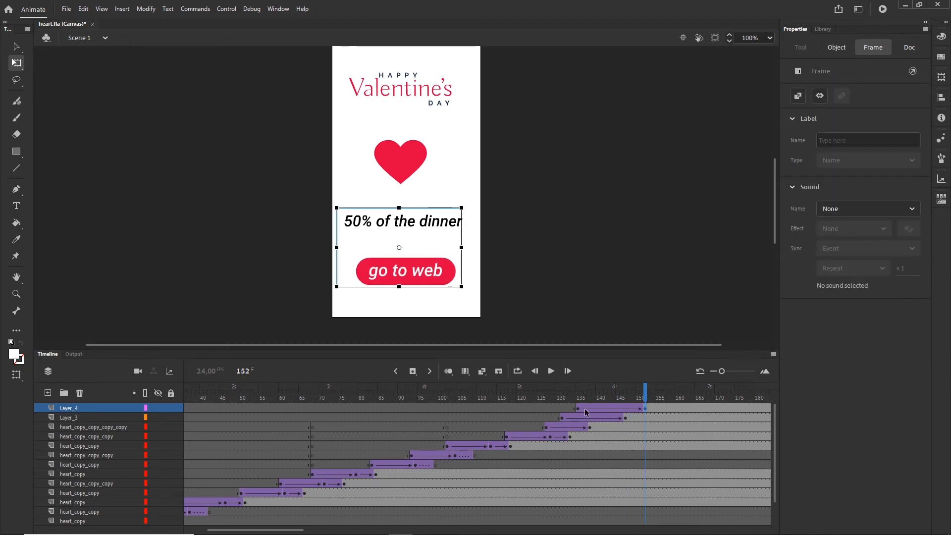
pyautogui.moveTo(578, 409); pyautogui.dragTo(685, 392)
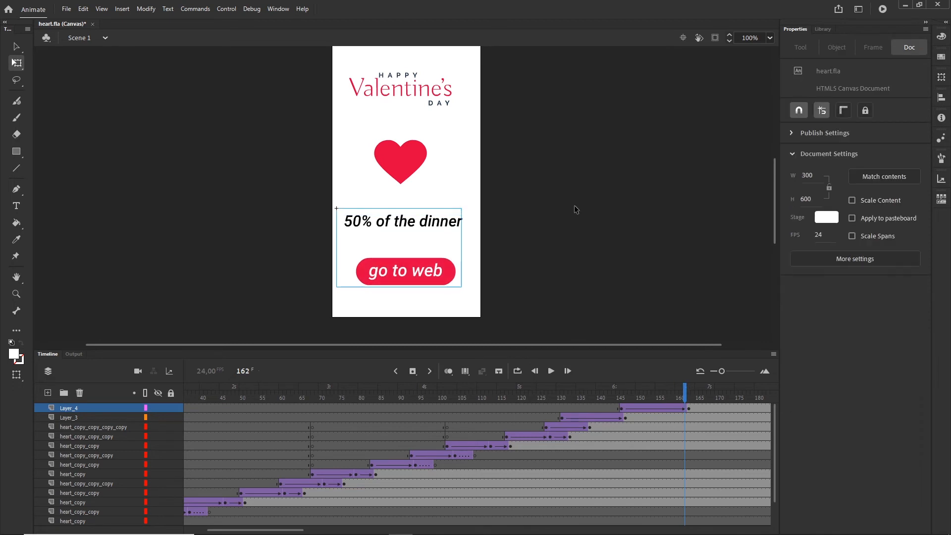
# - Set the stage background to the pale pink colour FFF2F2
pyautogui.click(831, 222)
pyautogui.click(809, 230)
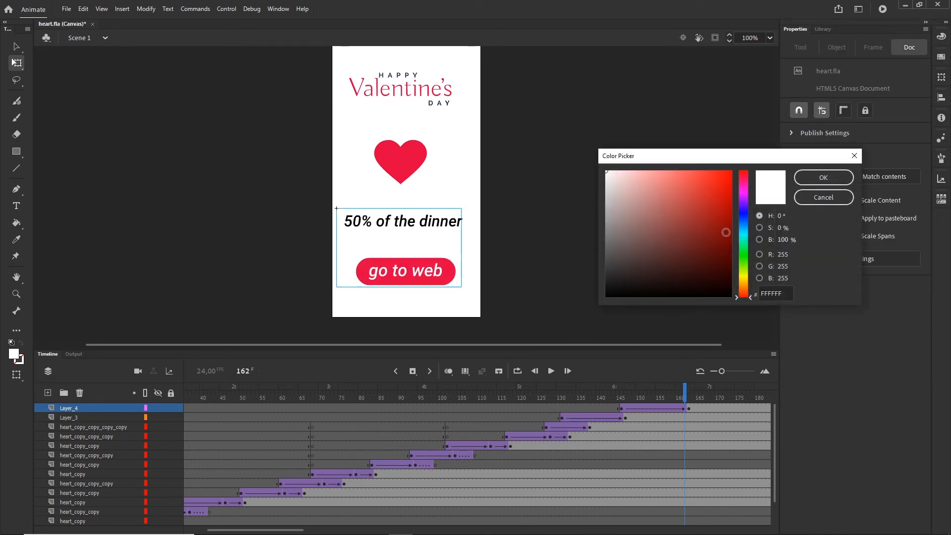
pyautogui.click(612, 169)
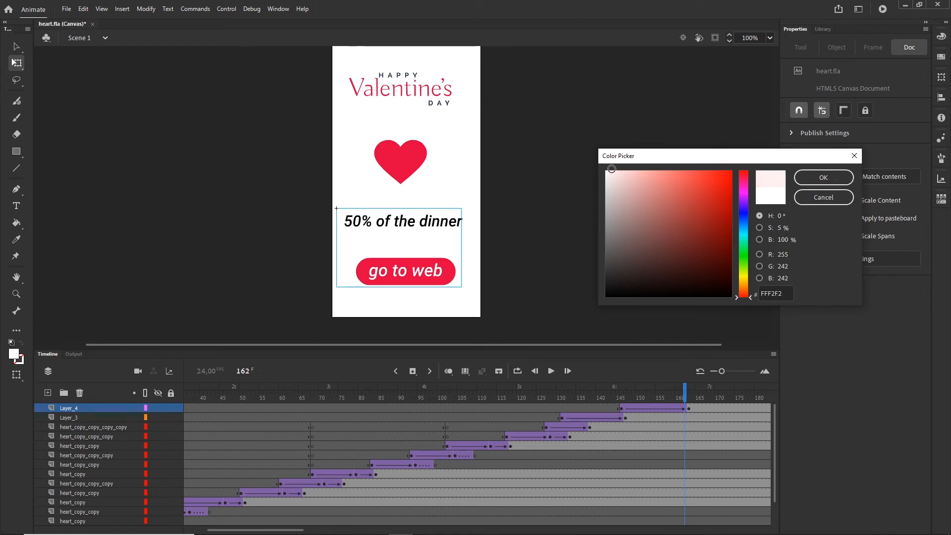
pyautogui.click(824, 177)
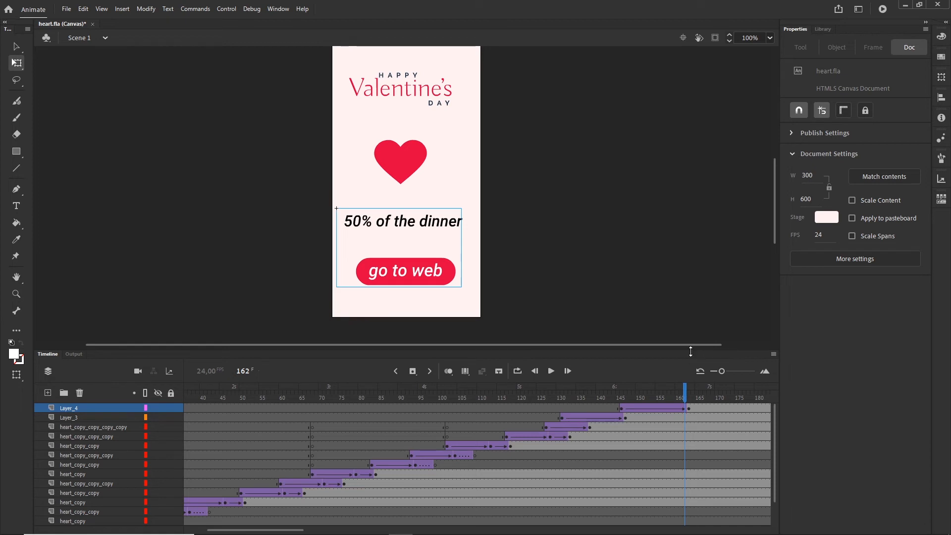
# - Remove the frames from 181 onward on all layers from Layer_4 down to the lowest heart_copy layer
pyautogui.moveTo(318, 529); pyautogui.dragTo(363, 530)
pyautogui.moveTo(410, 397); pyautogui.dragTo(463, 391)
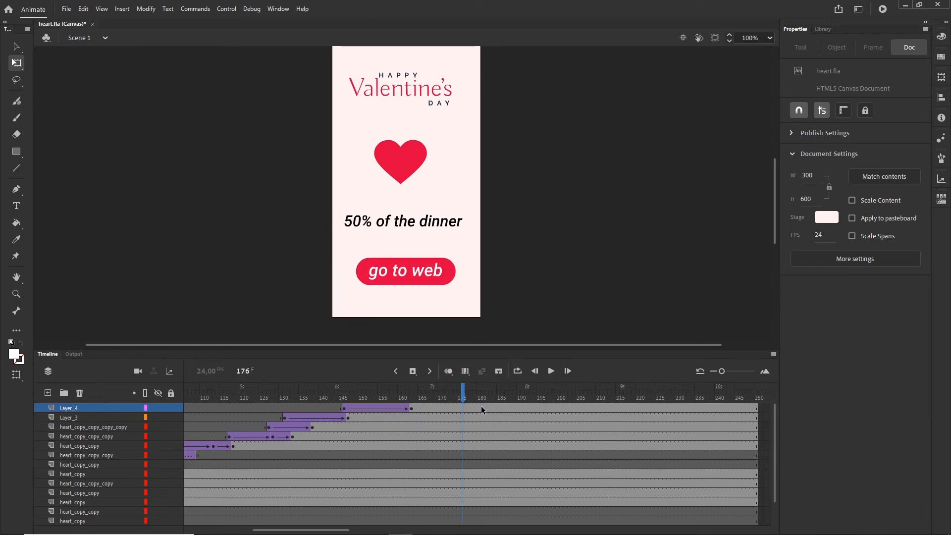
pyautogui.click(481, 409)
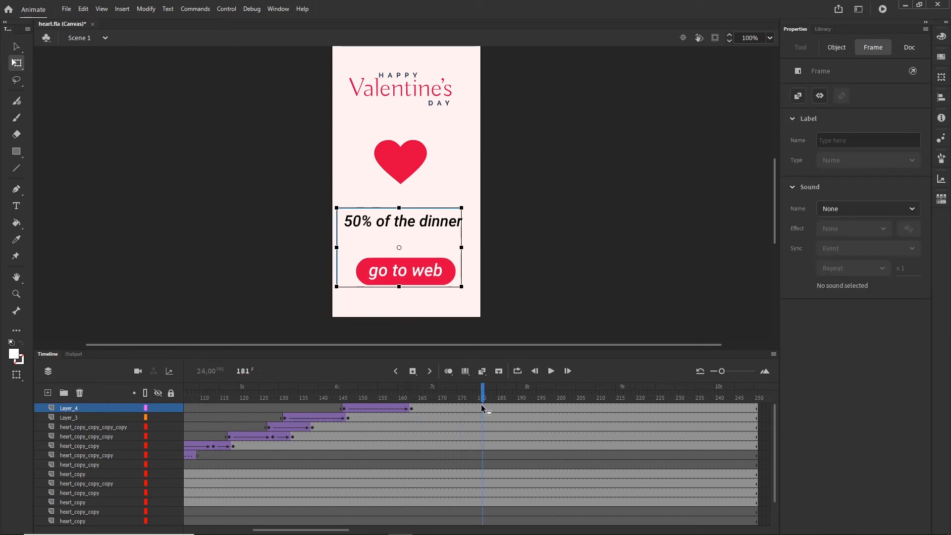
pyautogui.moveTo(347, 531); pyautogui.dragTo(378, 532)
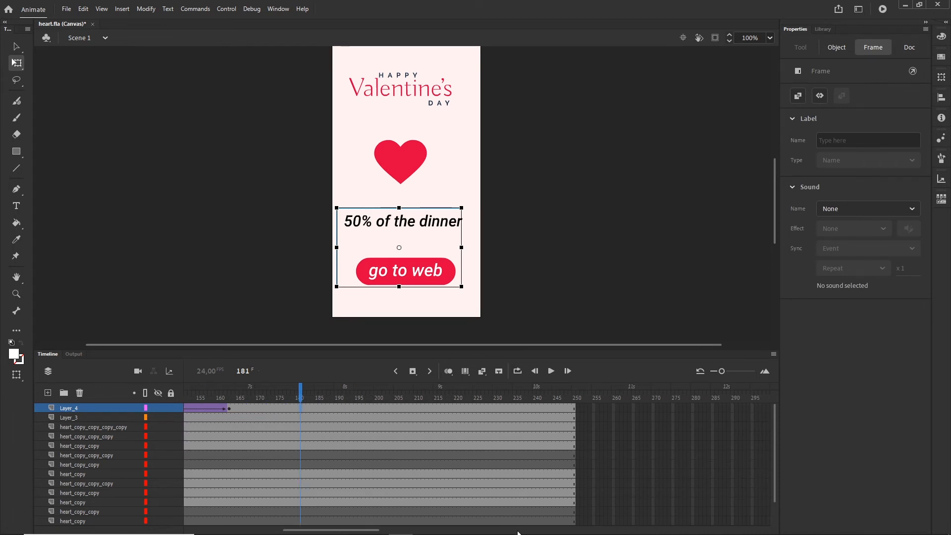
pyautogui.keyDown('shift'); pyautogui.click(594, 522); pyautogui.keyUp('shift')
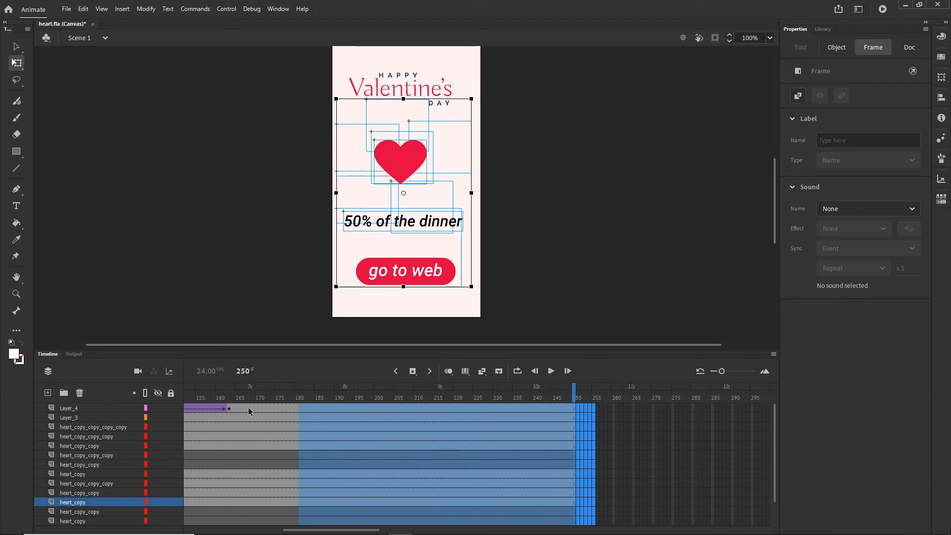
pyautogui.rightClick(431, 426)
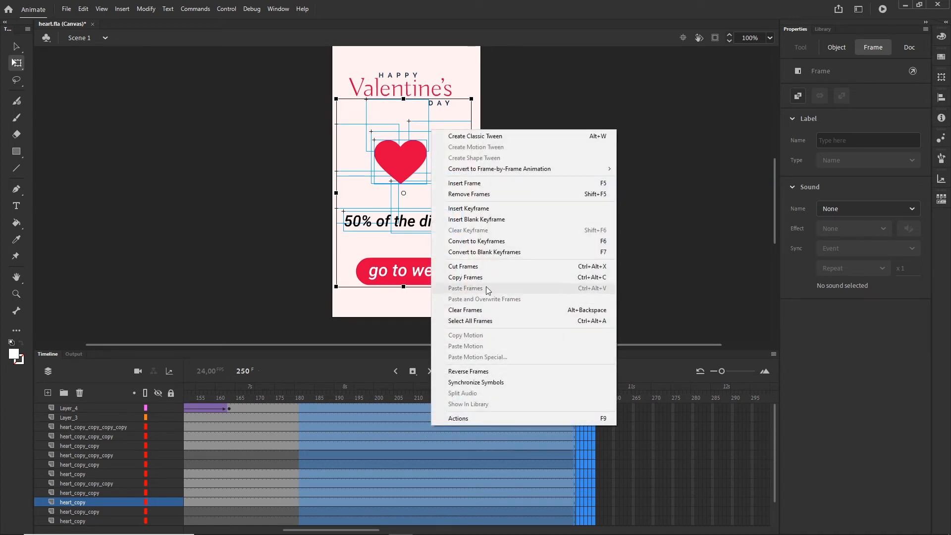
pyautogui.click(488, 197)
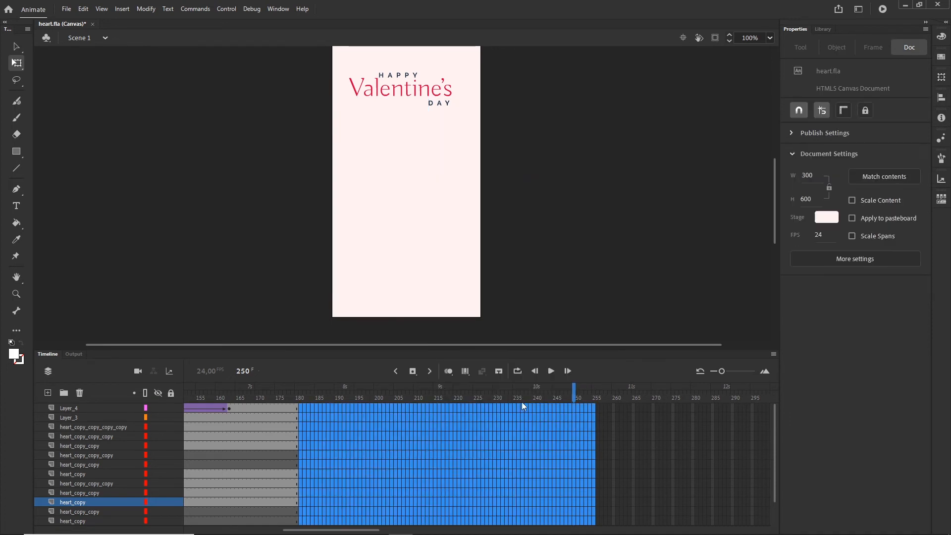
# - Preview the animation on the timeline and test the movie in the browser
pyautogui.click(228, 392)
pyautogui.moveTo(227, 391); pyautogui.dragTo(193, 394)
pyautogui.hotkey('ctrl', 'Return')
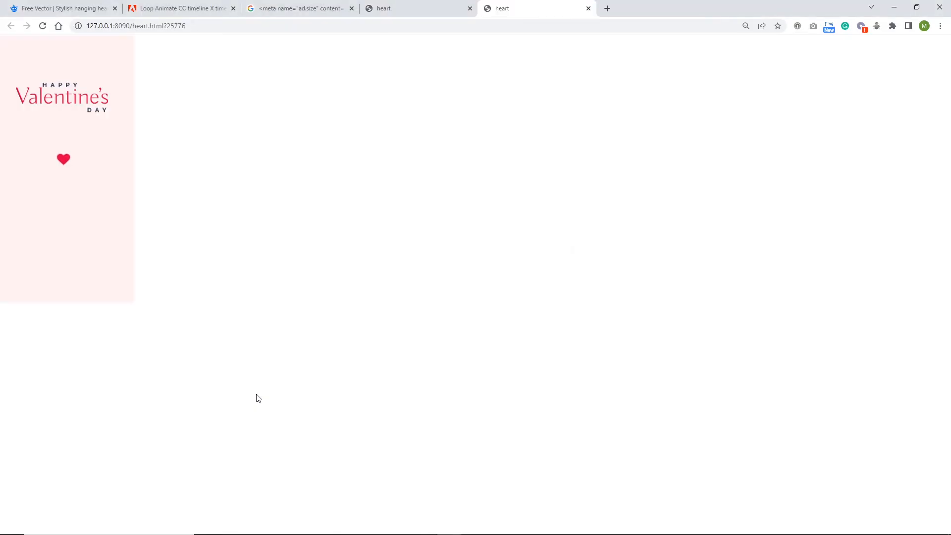
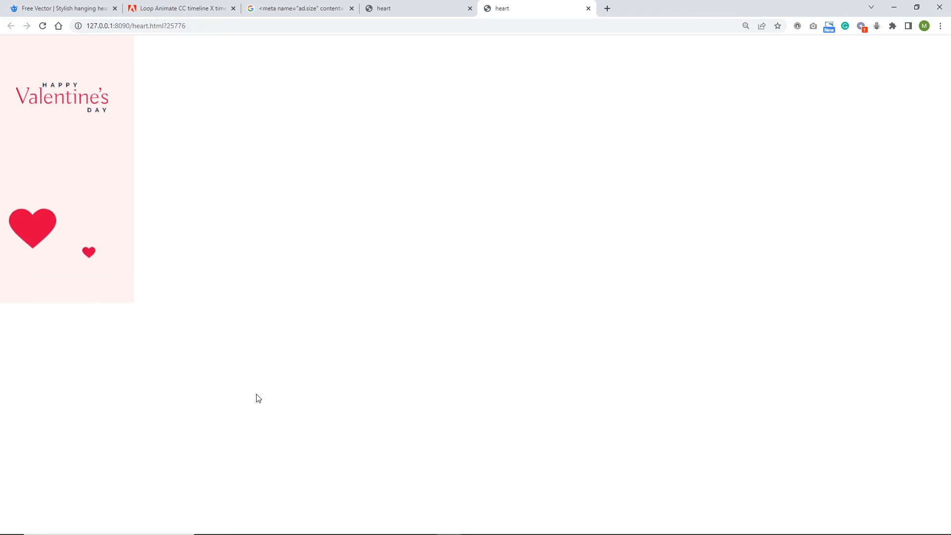
pyautogui.click(448, 525)
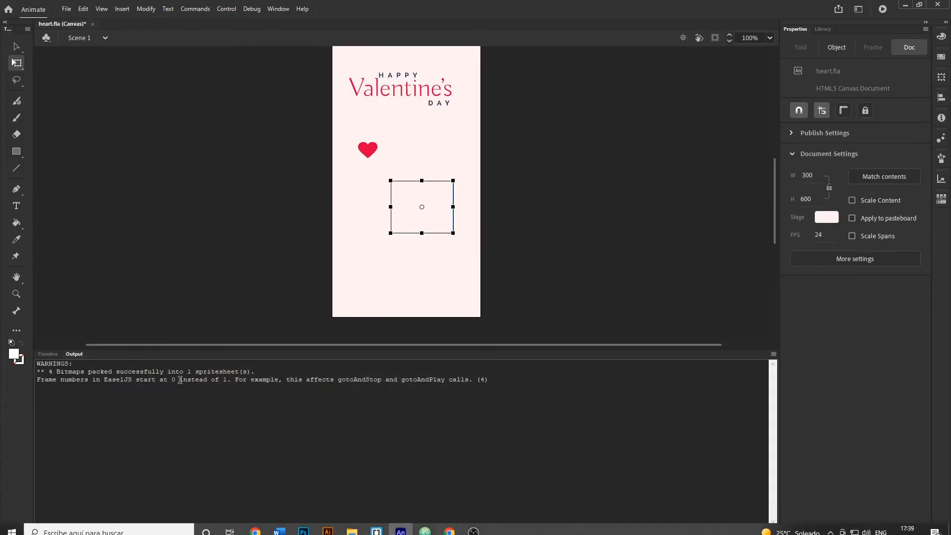
# - Remove the frames from 181 onward on the heart and text layers so they end at frame 180
pyautogui.click(48, 353)
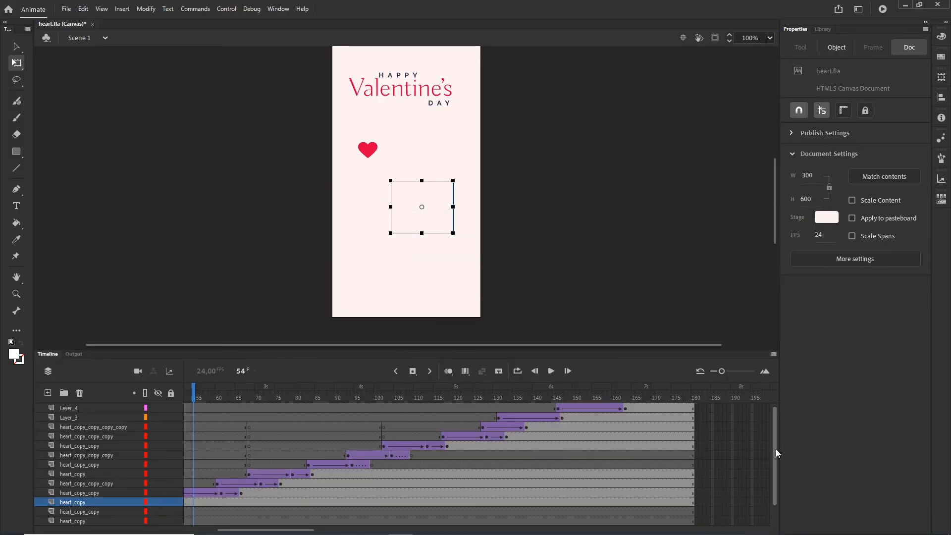
pyautogui.moveTo(776, 449); pyautogui.dragTo(775, 475)
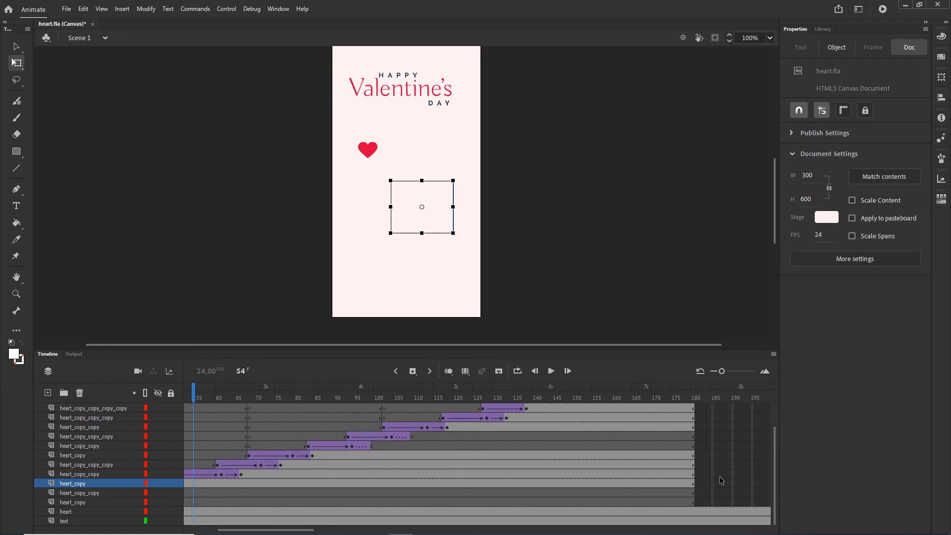
pyautogui.click(698, 501)
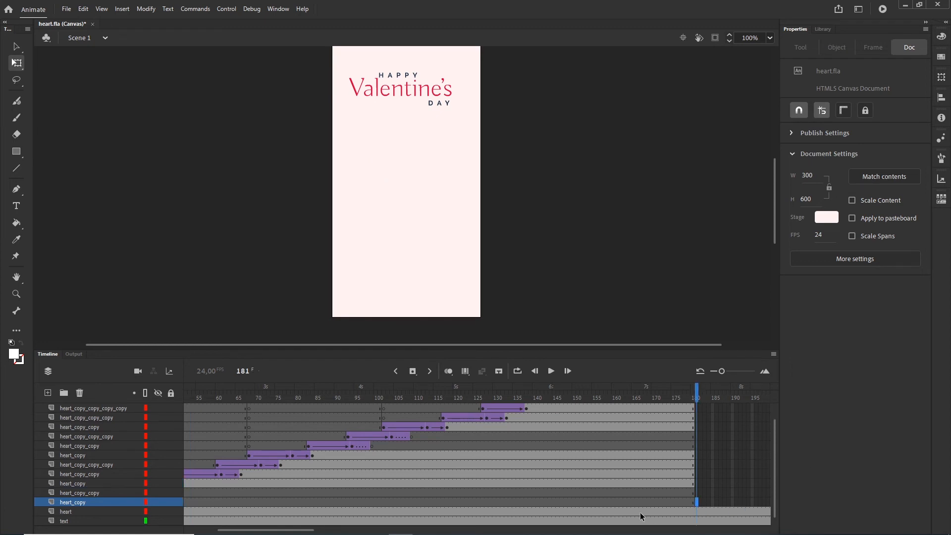
pyautogui.moveTo(291, 530); pyautogui.dragTo(352, 531)
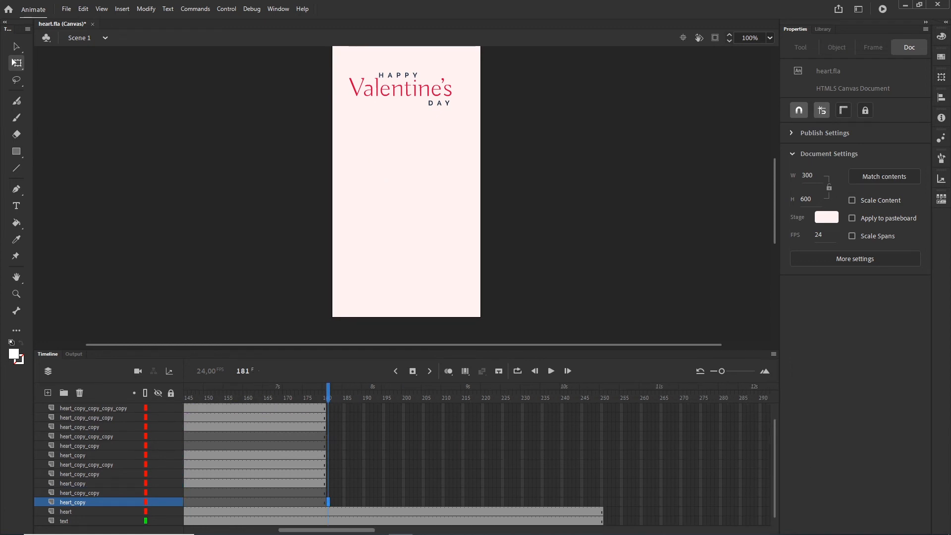
pyautogui.keyDown('shift'); pyautogui.click(609, 522); pyautogui.keyUp('shift')
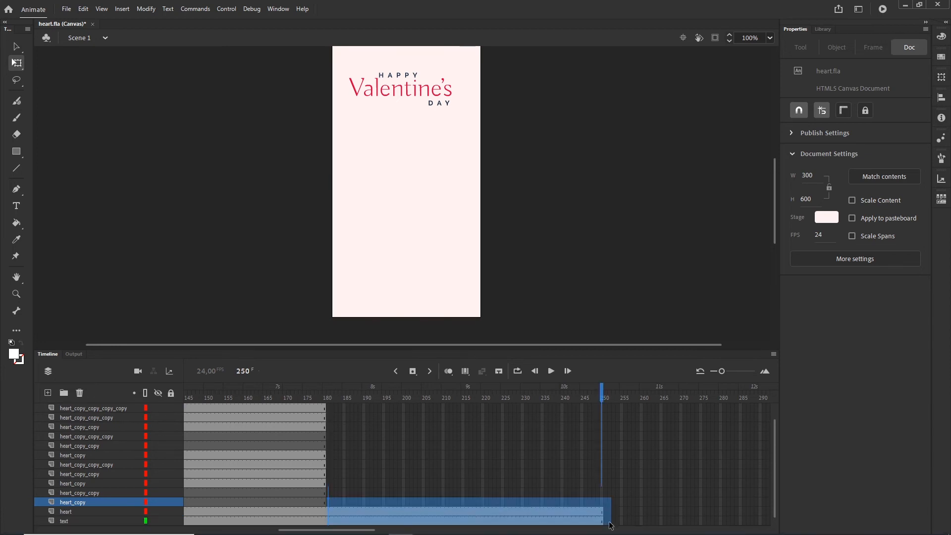
pyautogui.hotkey('shift', 'F5')
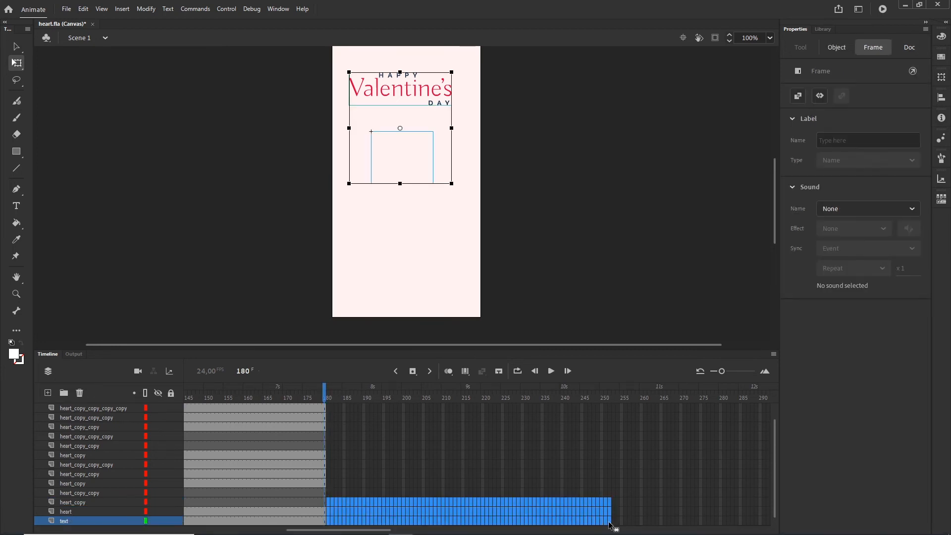
pyautogui.click(392, 432)
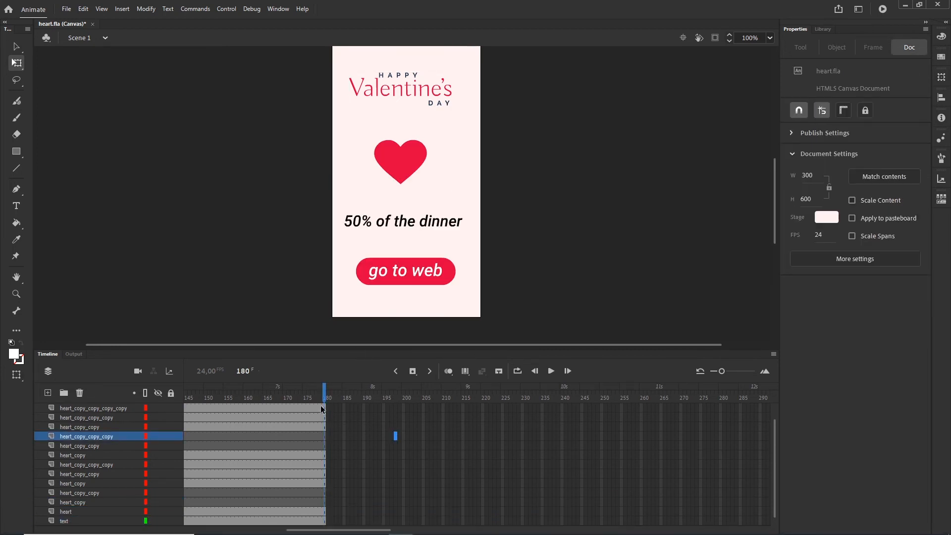
# - Add a new layer above Layer_4 and name it code
pyautogui.scroll(1, 364, 495)
pyautogui.moveTo(339, 530); pyautogui.dragTo(233, 530)
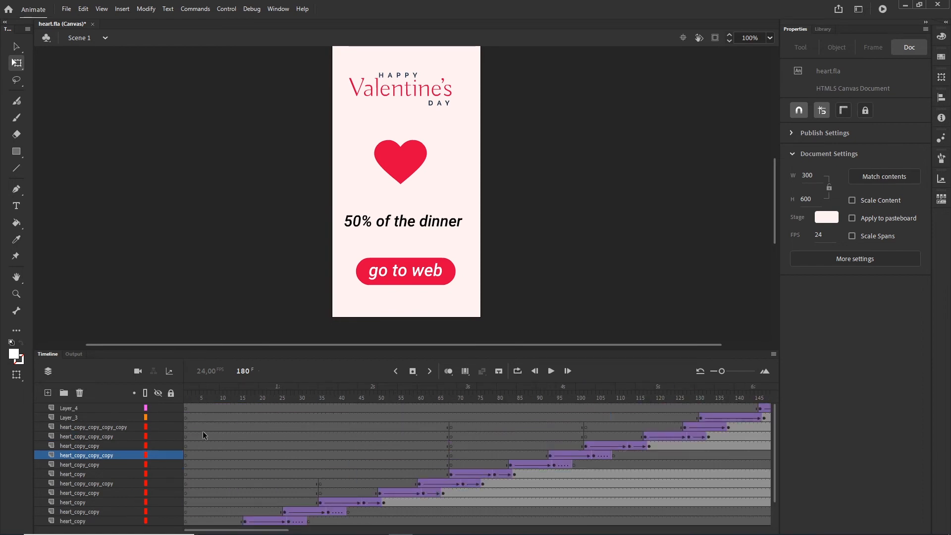
pyautogui.click(65, 408)
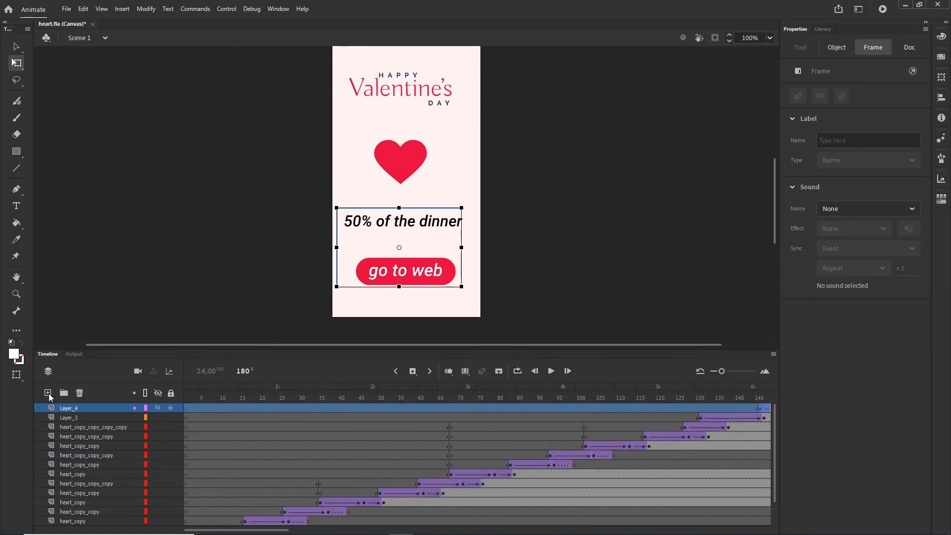
pyautogui.click(48, 393)
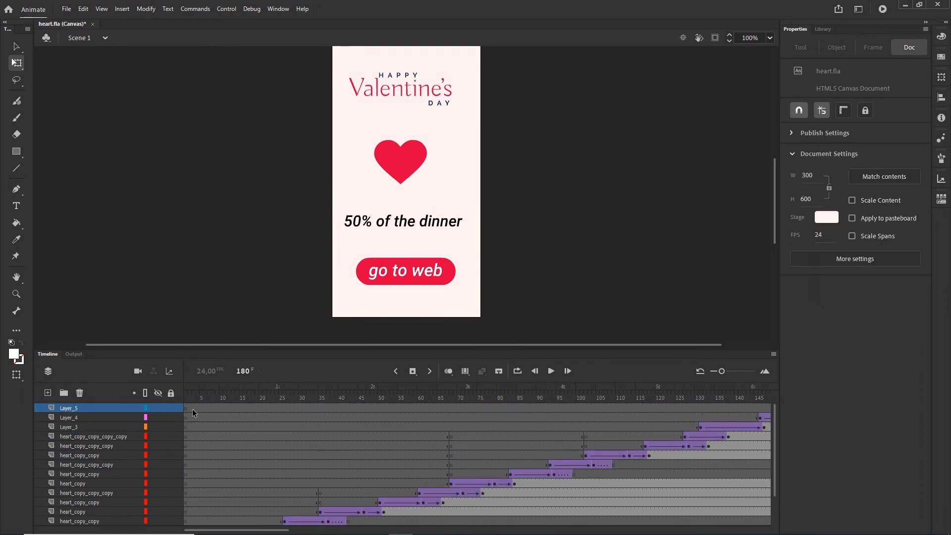
pyautogui.doubleClick(64, 409)
pyautogui.write('code')
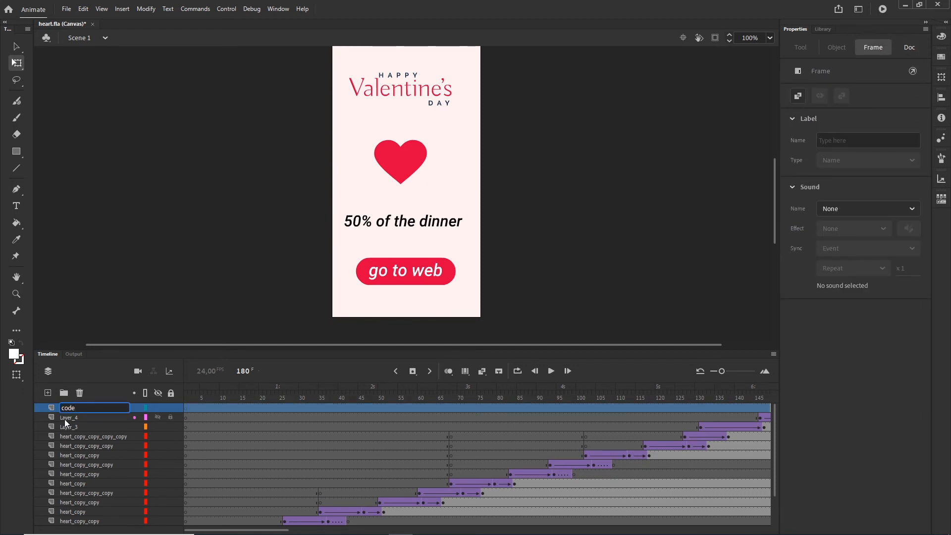
pyautogui.click(65, 419)
pyautogui.click(65, 409)
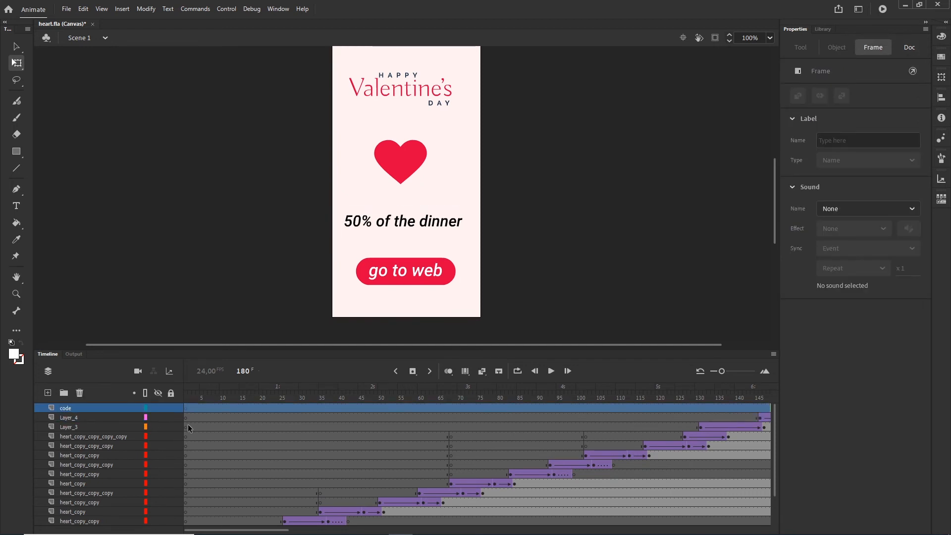
# - Add the script this.stop(); to frame 1 of the code layer
pyautogui.rightClick(185, 409)
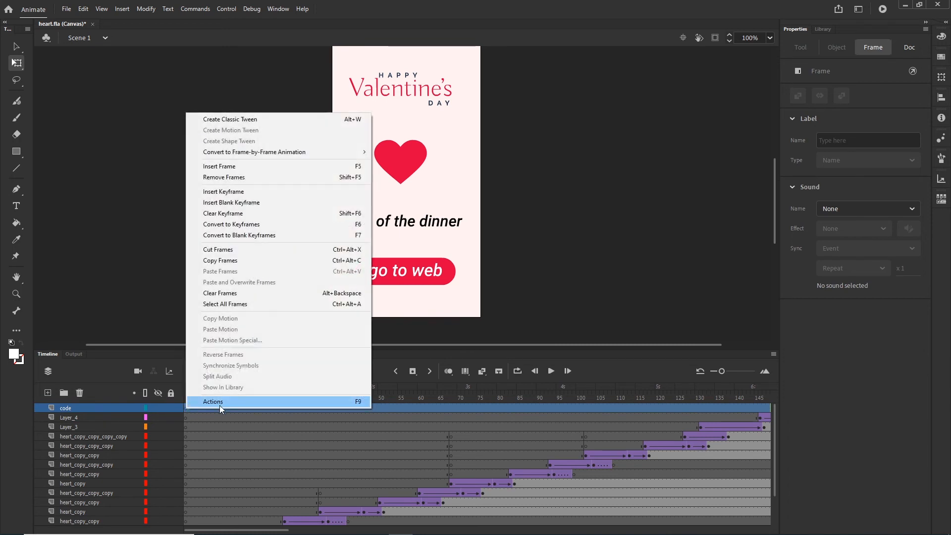
pyautogui.click(219, 402)
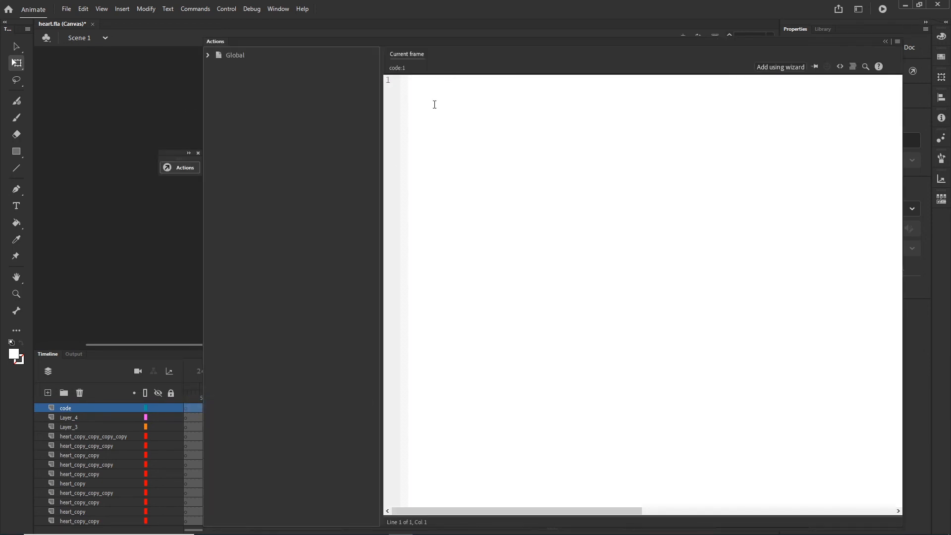
pyautogui.write('th')
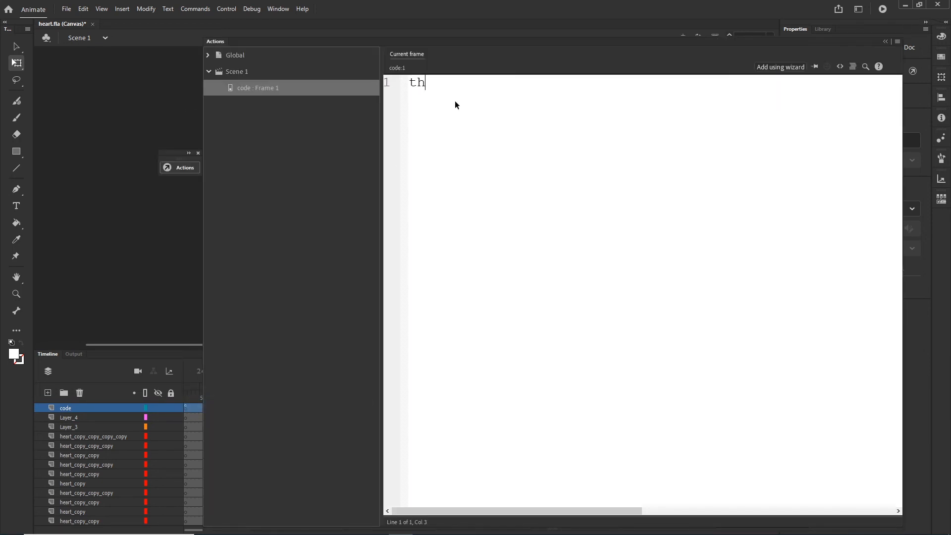
pyautogui.write('is.st')
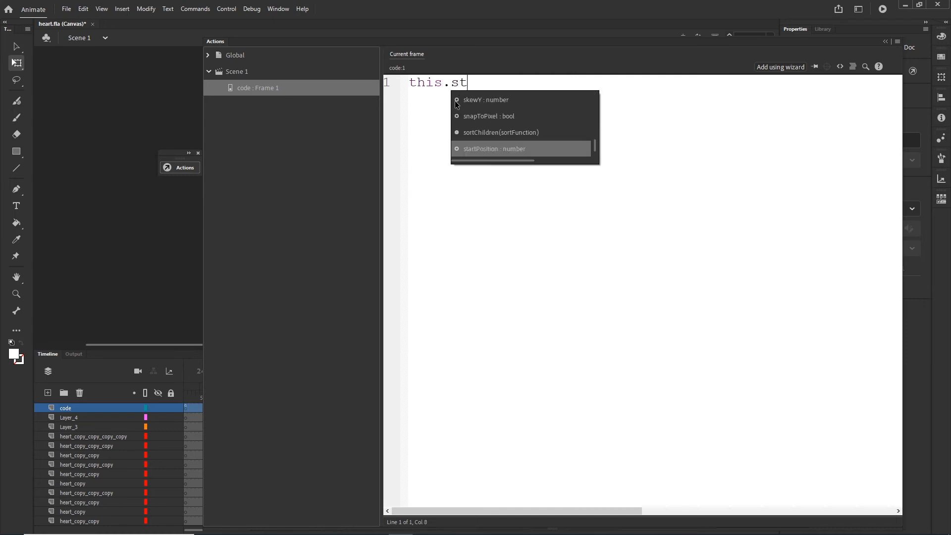
pyautogui.write('op()')
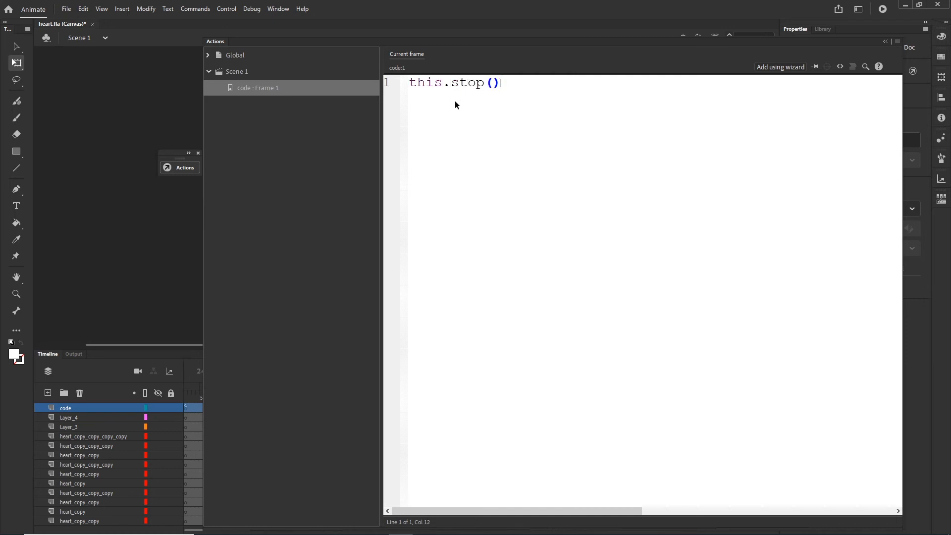
pyautogui.write('`')
pyautogui.press('BackSpace')
pyautogui.press('BackSpace')
pyautogui.write('~')
pyautogui.press('BackSpace')
pyautogui.write(';')
pyautogui.click(885, 41)
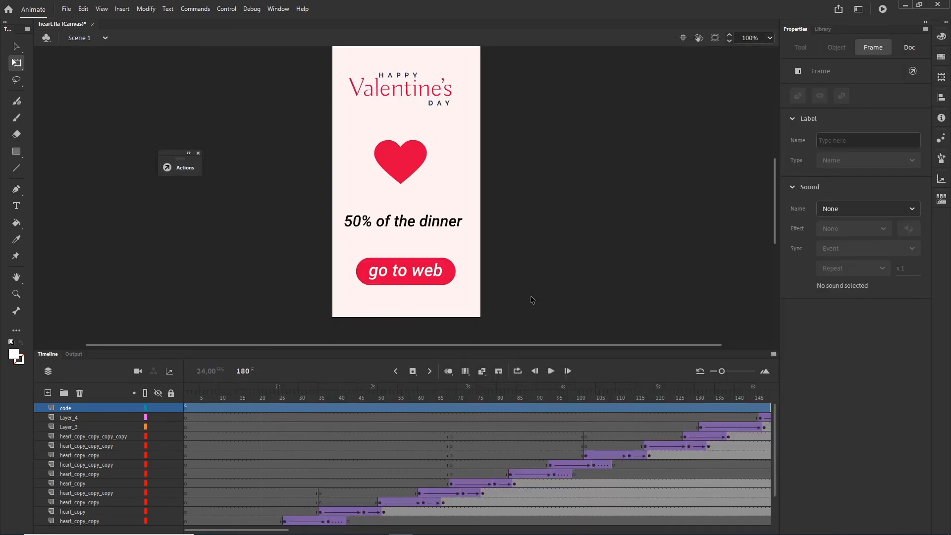
# - Move the code layer's script keyframe from frame 1 to frame 180 and test the movie in the browser
pyautogui.click(186, 408)
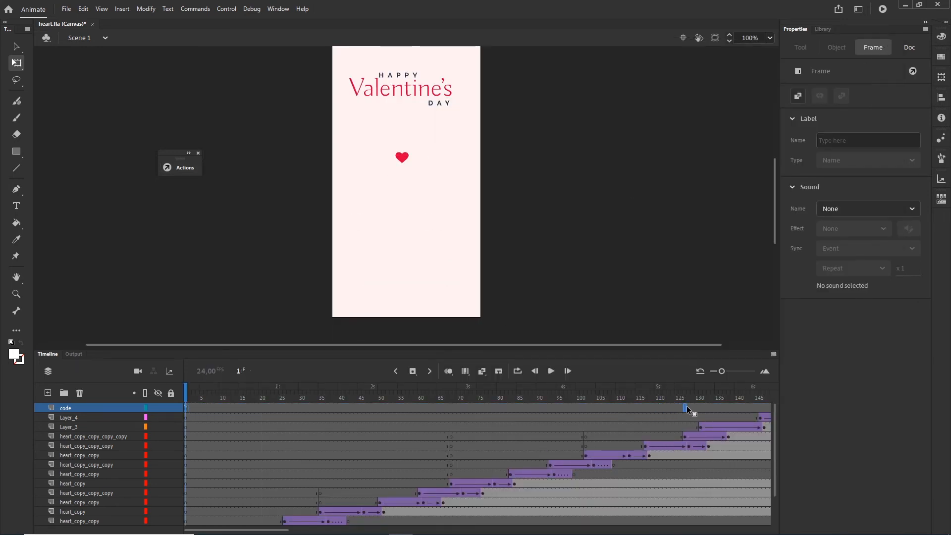
pyautogui.moveTo(686, 405); pyautogui.dragTo(638, 403)
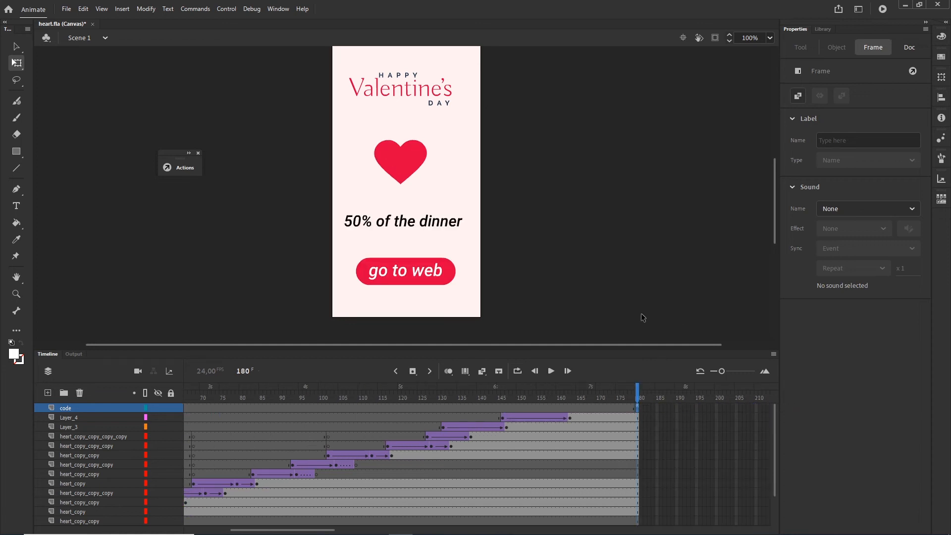
pyautogui.click(654, 329)
pyautogui.hotkey('ctrl', 'Return')
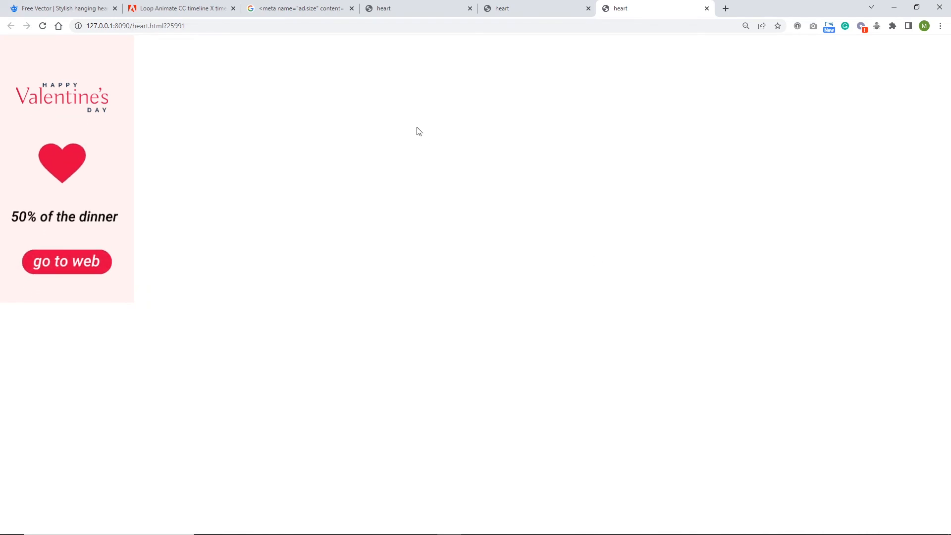
# - In the Adobe community thread on looping the timeline X times, copy the two-line this.looped snippet that uses == 3
pyautogui.click(166, 10)
pyautogui.scroll(-8, 291, 307)
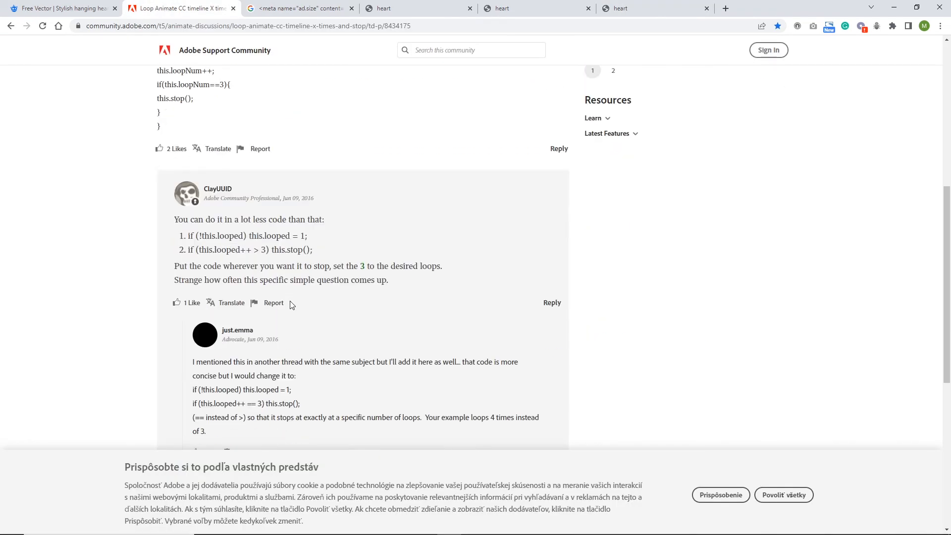
pyautogui.scroll(-4, 308, 343)
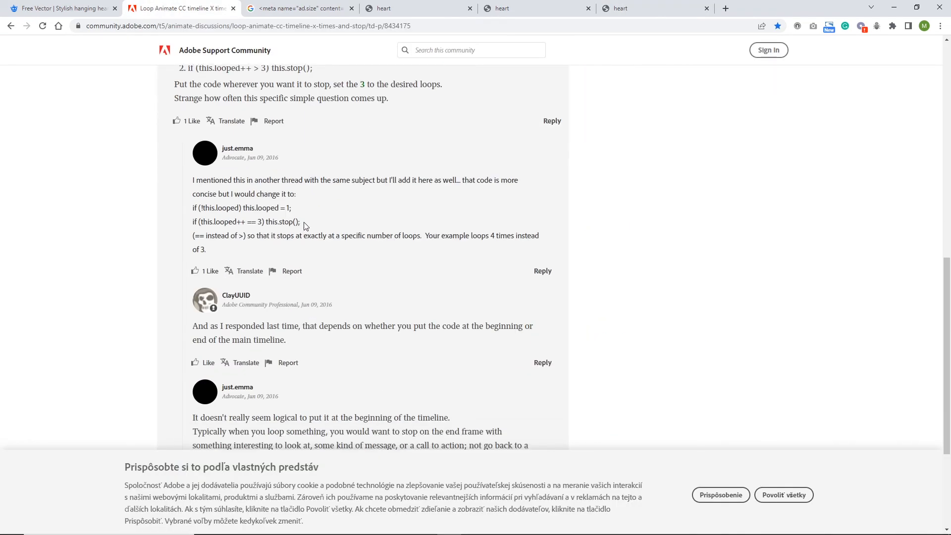
pyautogui.moveTo(304, 225); pyautogui.dragTo(195, 208)
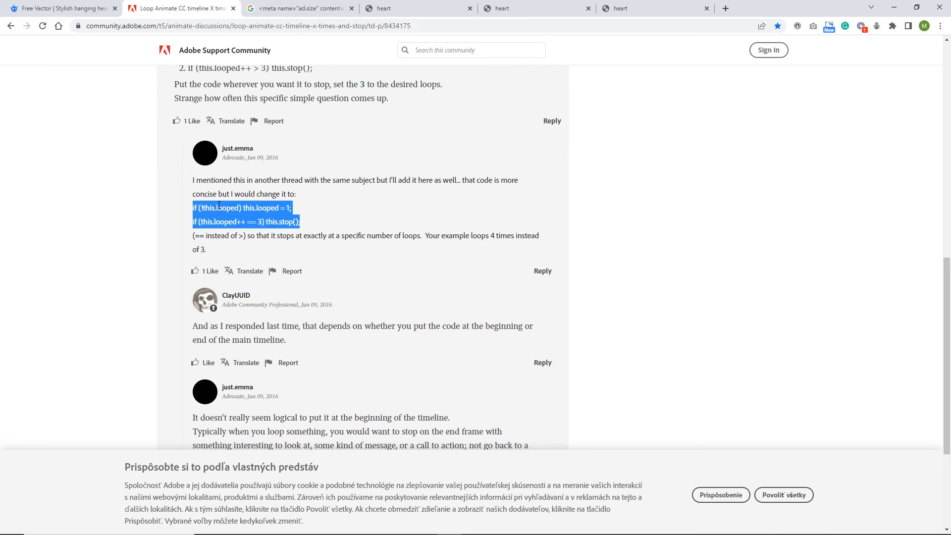
pyautogui.scroll(15, 327, 199)
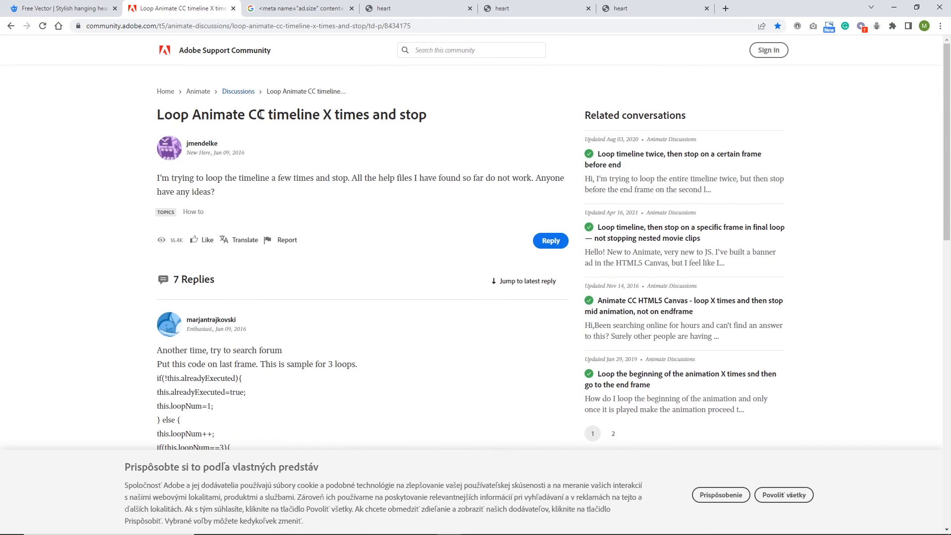
pyautogui.scroll(-8, 251, 139)
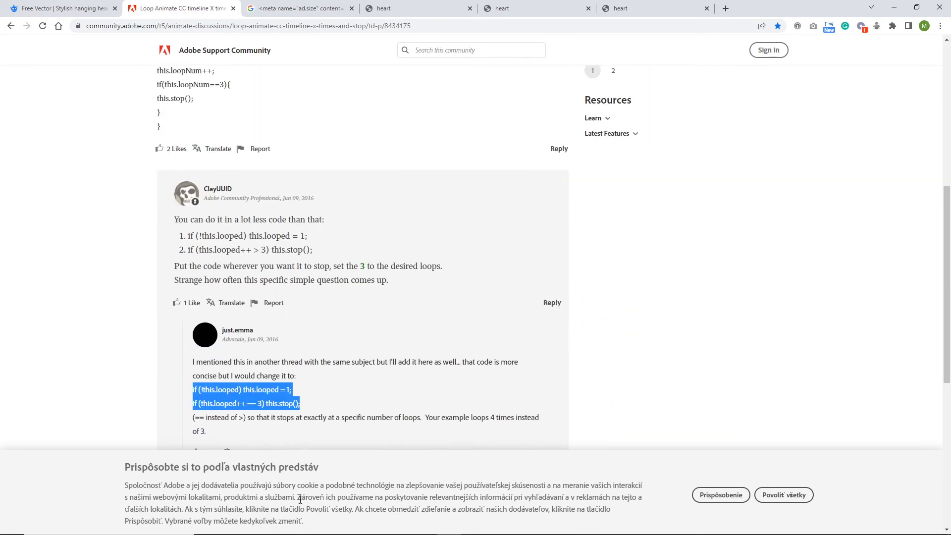
# - Back in Animate, replace the script on the code layer's frame 180 with the copied two-line this.looped snippet
pyautogui.click(401, 525)
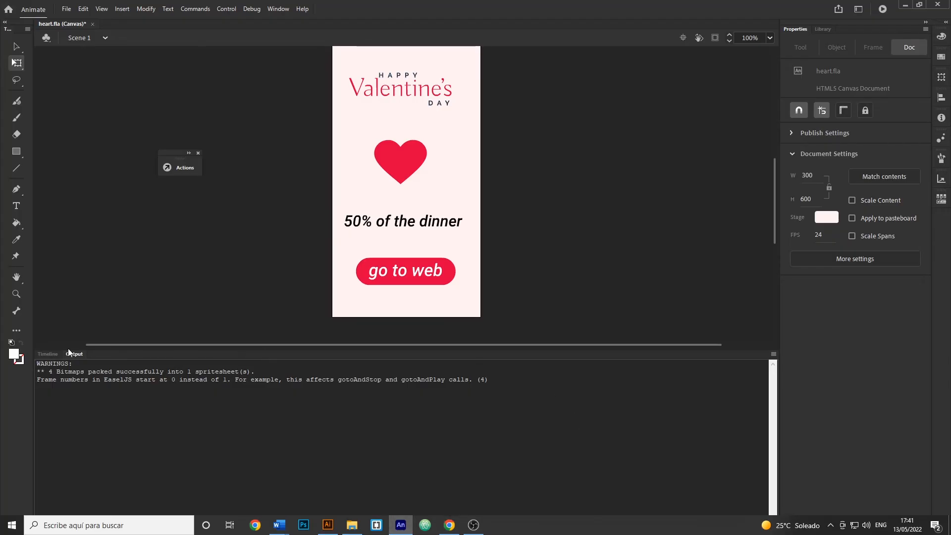
pyautogui.click(50, 354)
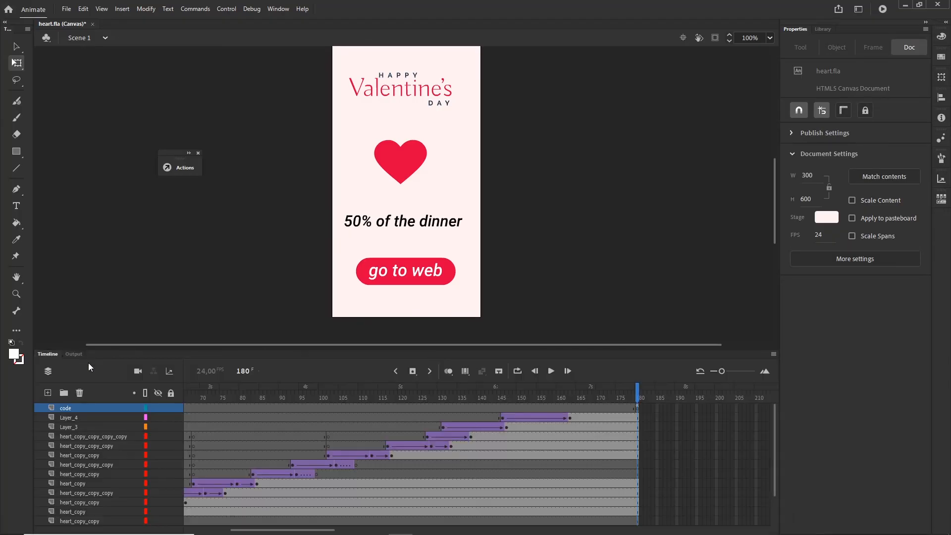
pyautogui.rightClick(638, 407)
pyautogui.click(659, 402)
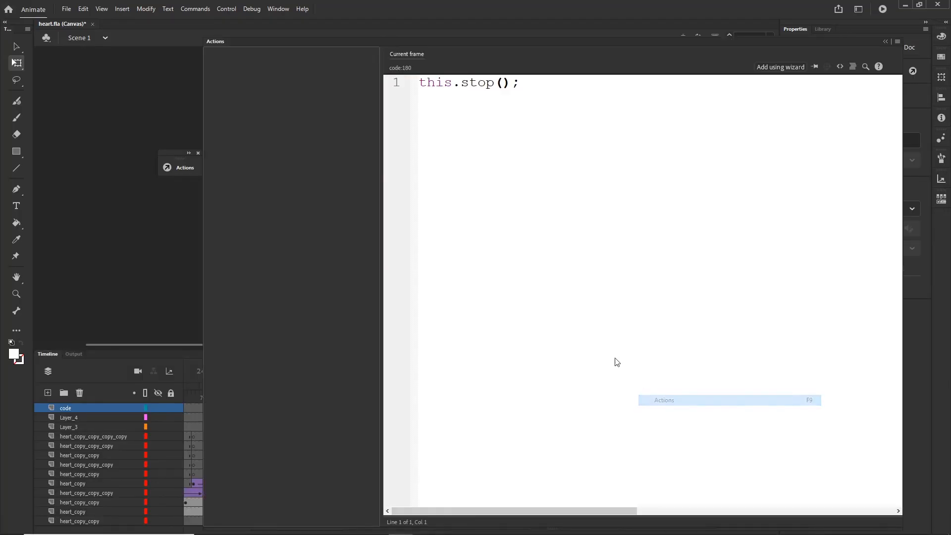
pyautogui.hotkey('ctrl', 'a')
pyautogui.press('BackSpace')
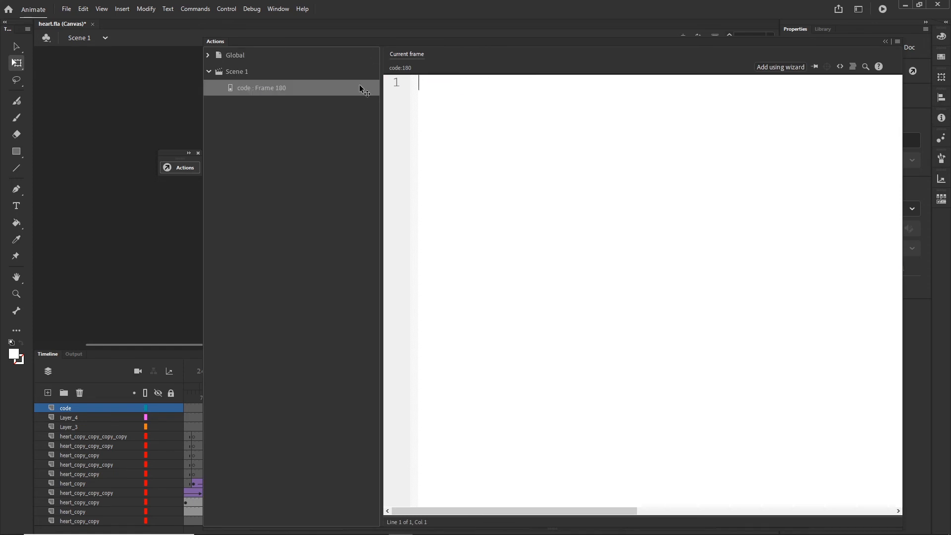
pyautogui.write('if (!this.looped) this.looped = 1;  if (this.looped++ == 3) this.stop();')
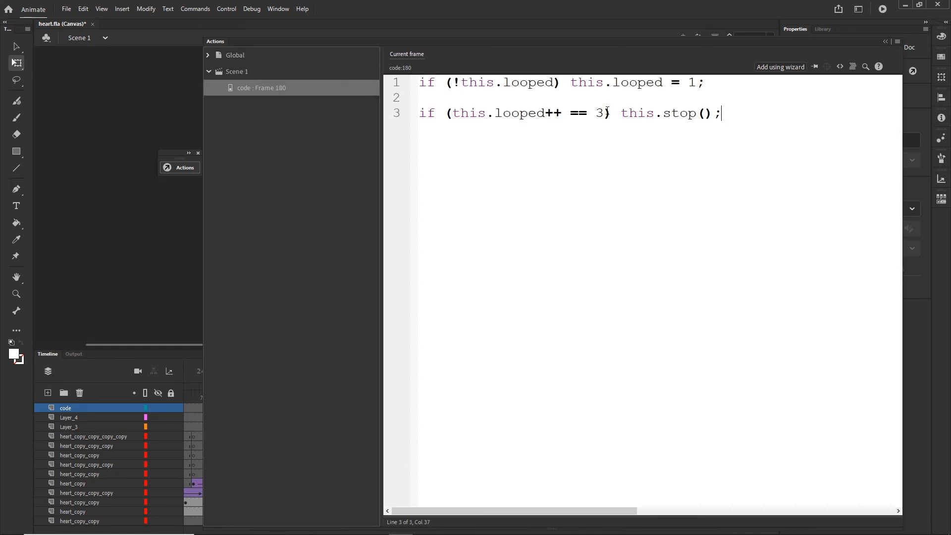
# - Change the loop limit in the frame 180 script to 2 and collapse the script editor
pyautogui.doubleClick(600, 114)
pyautogui.click(602, 114)
pyautogui.press('BackSpace')
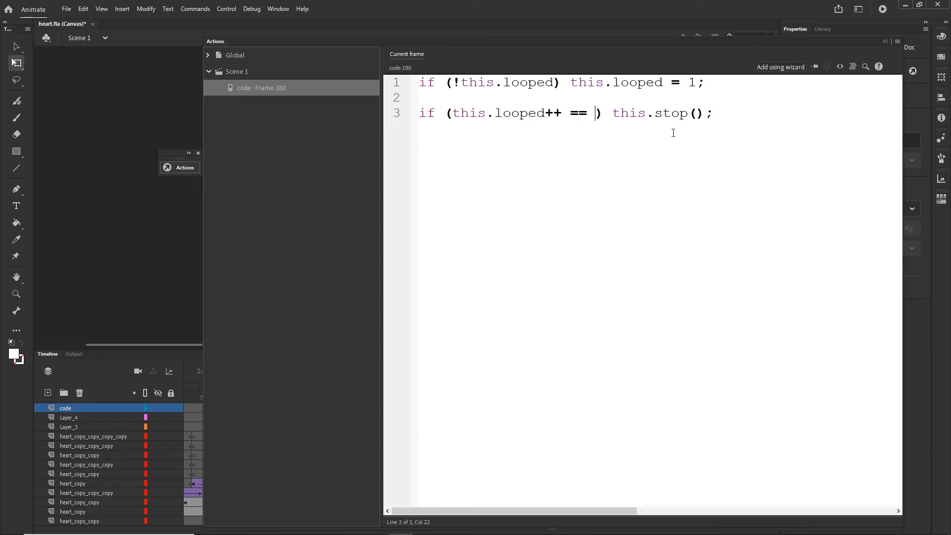
pyautogui.write('@')
pyautogui.press('BackSpace')
pyautogui.write('2')
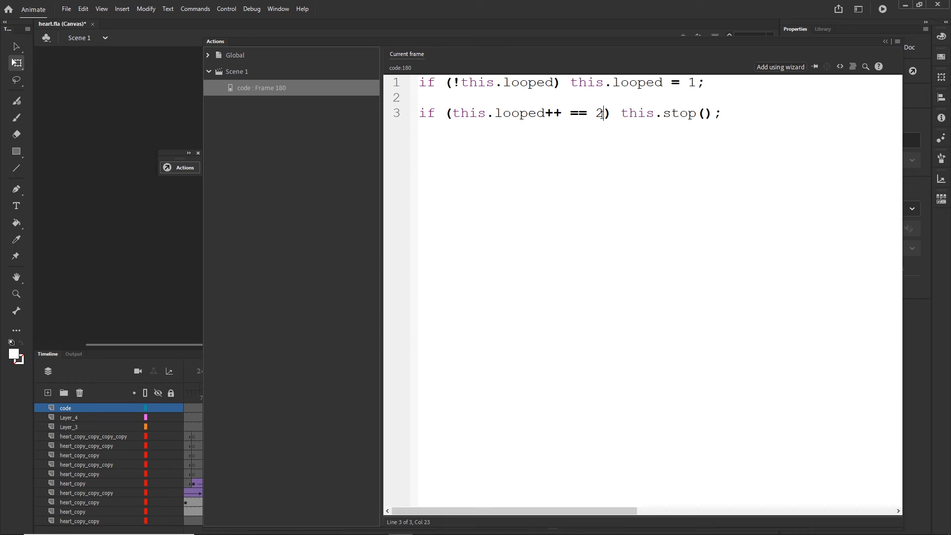
pyautogui.click(884, 42)
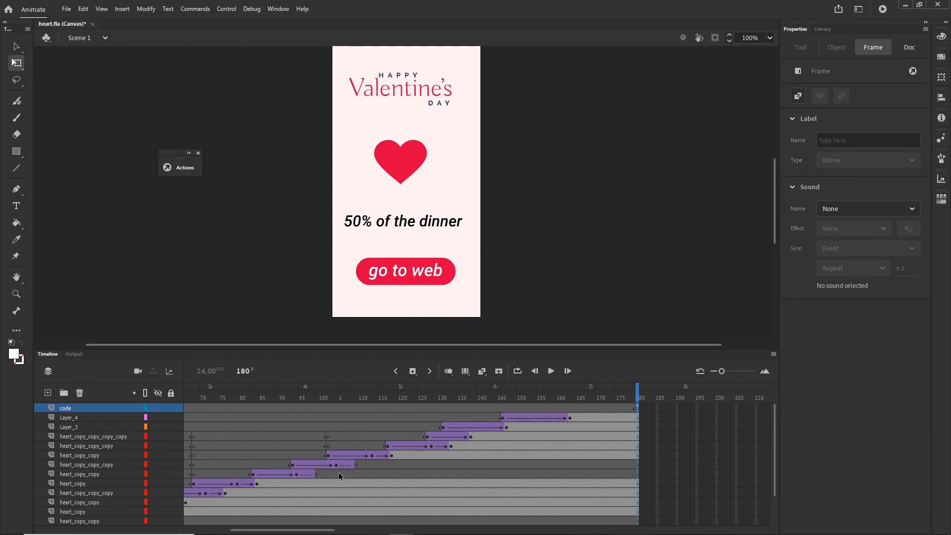
# - In File Explorer's animate folder, delete the old published heart.js, heart.html and images folder, keeping the .fla files
pyautogui.click(350, 527)
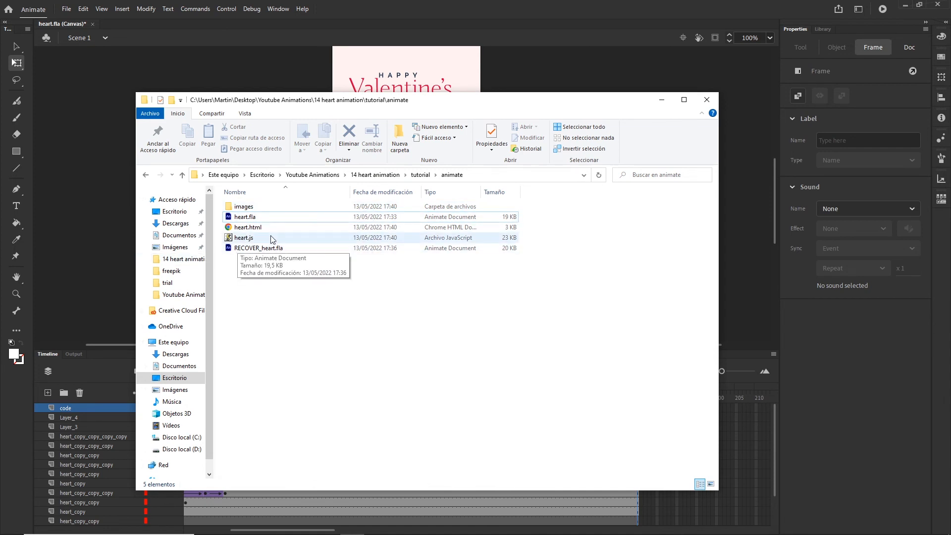
pyautogui.click(243, 238)
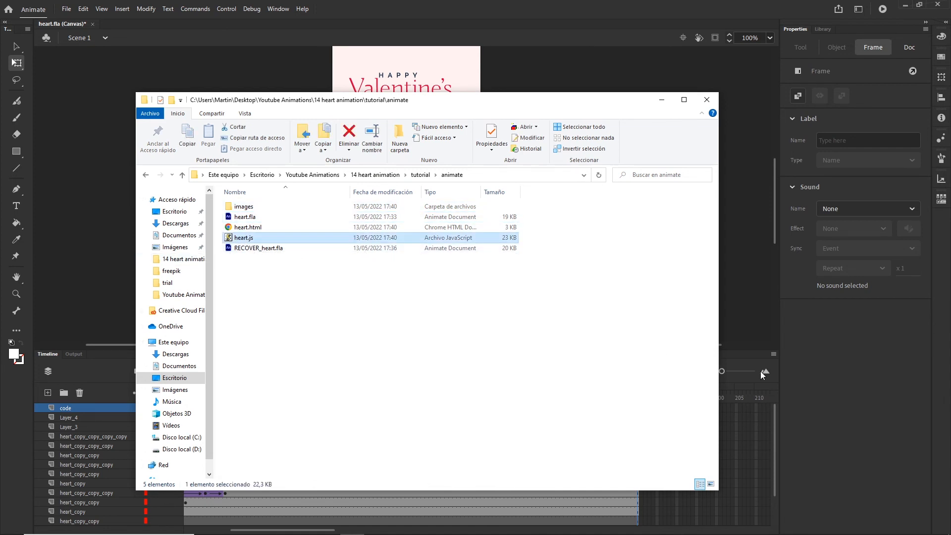
pyautogui.press('Delete')
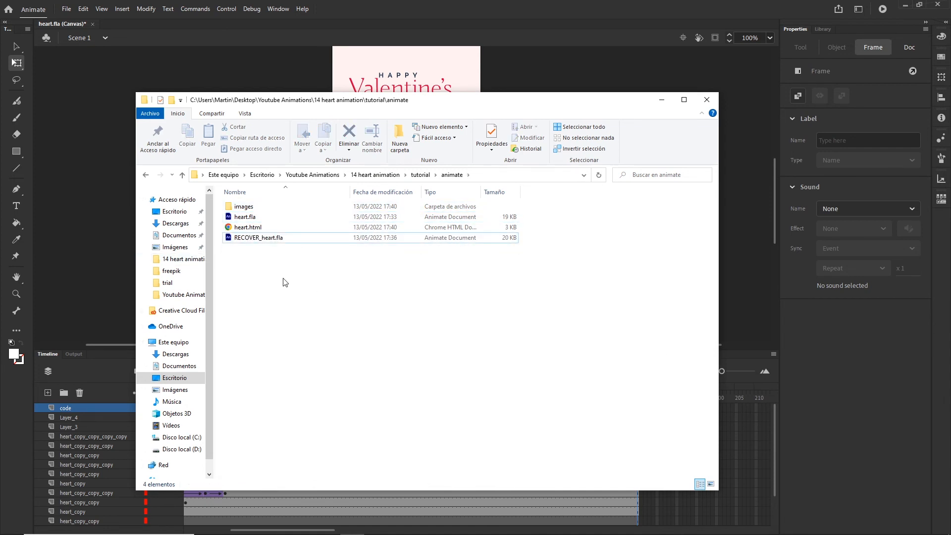
pyautogui.press('Delete')
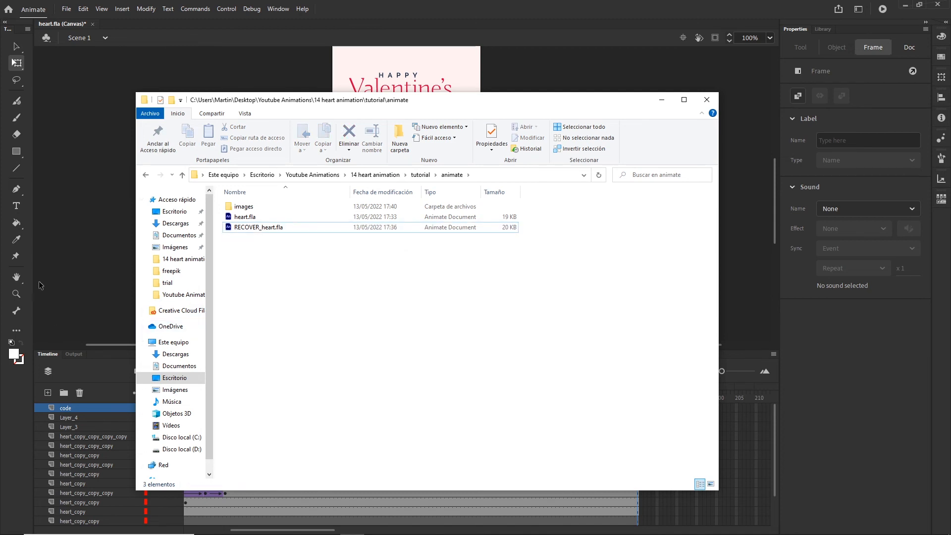
pyautogui.click(246, 207)
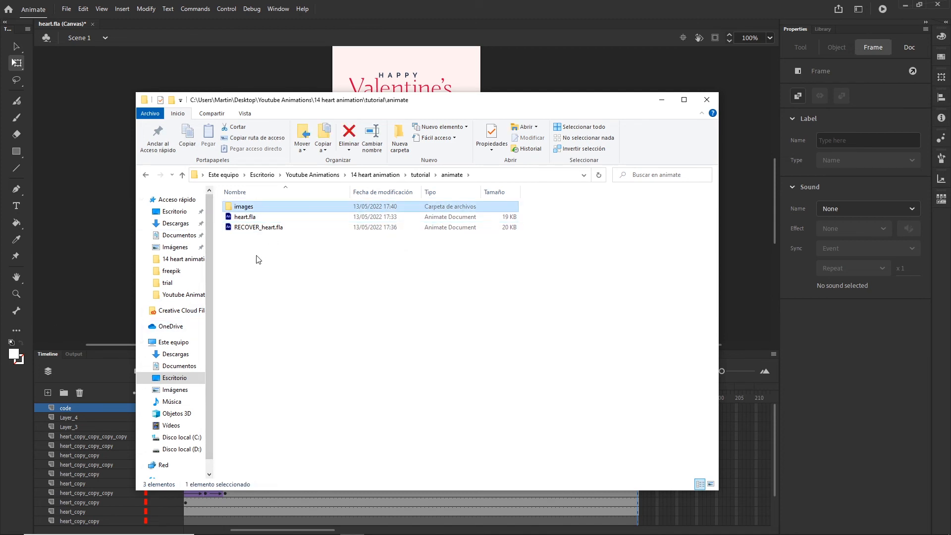
pyautogui.press('Delete')
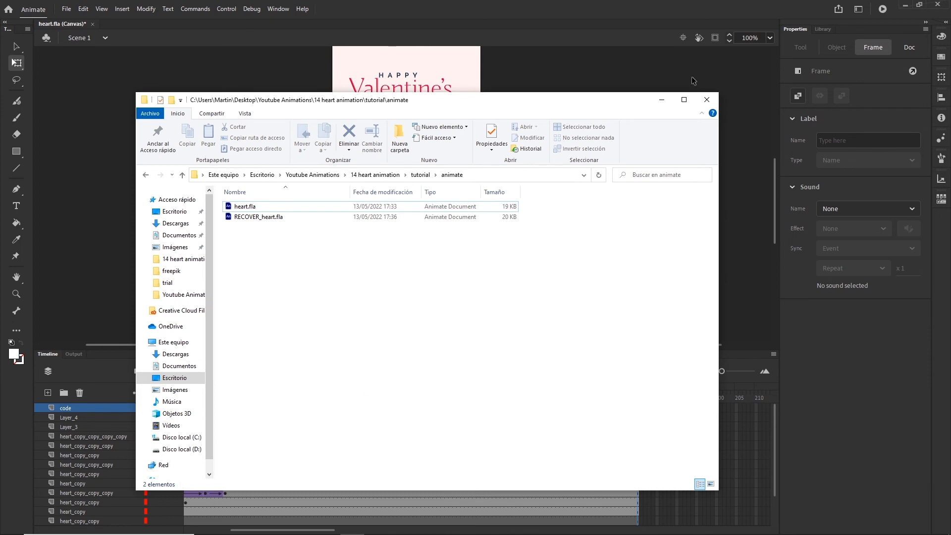
pyautogui.click(662, 99)
# - Back in Animate, start choosing a new publish destination and browse to Youtube Animations > 14 heart animation > tutorial > animate
pyautogui.click(66, 9)
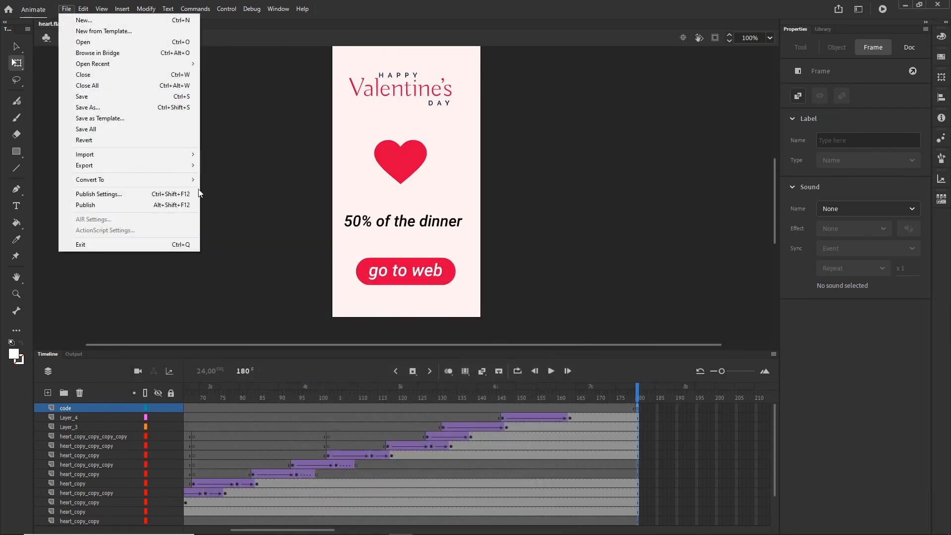
pyautogui.click(127, 194)
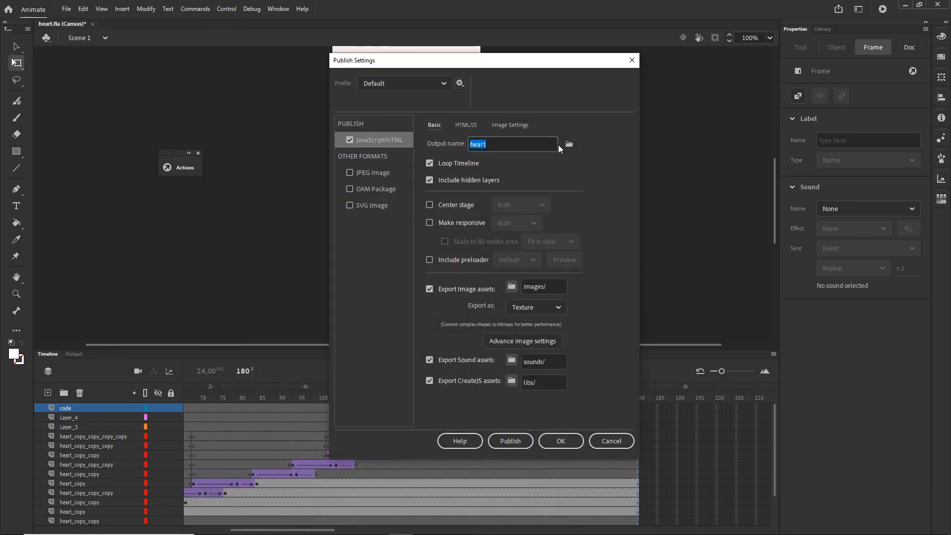
pyautogui.click(569, 144)
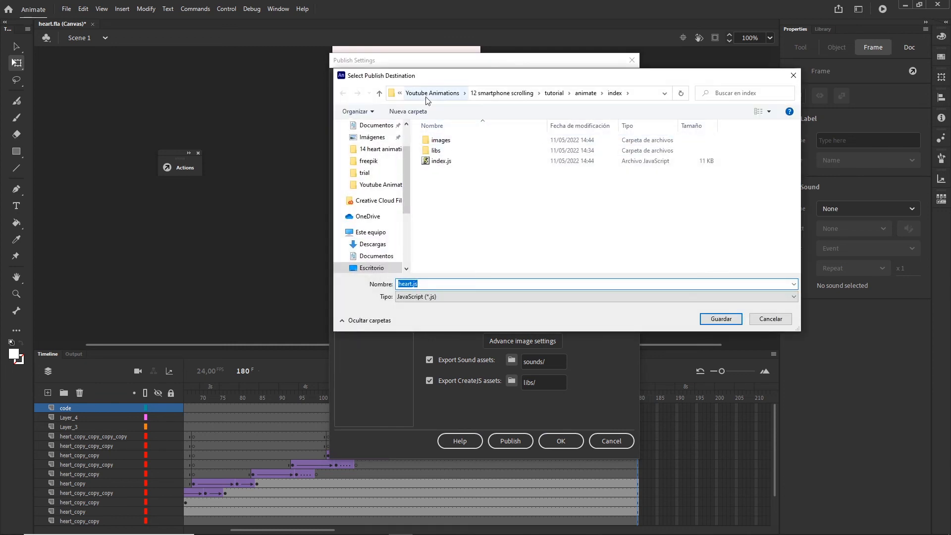
pyautogui.click(427, 93)
pyautogui.scroll(-5, 446, 233)
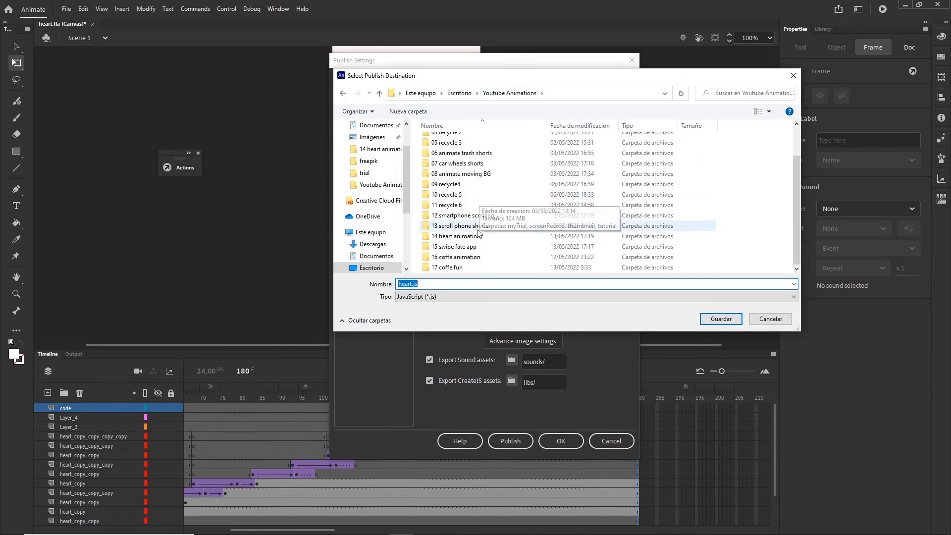
pyautogui.doubleClick(452, 238)
pyautogui.doubleClick(446, 162)
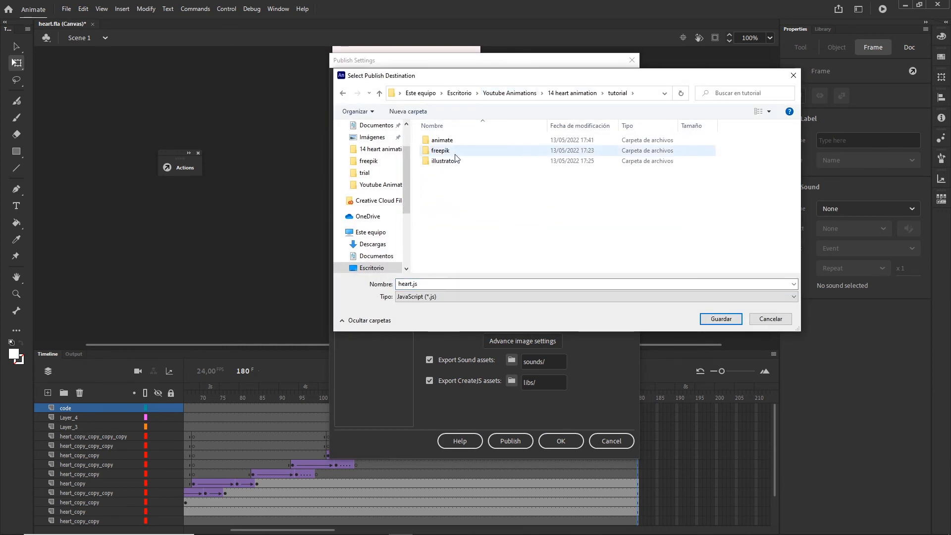
pyautogui.doubleClick(441, 140)
# - Create a folder named index inside animate, save the publish output there as index, and accept the publish settings
pyautogui.rightClick(443, 183)
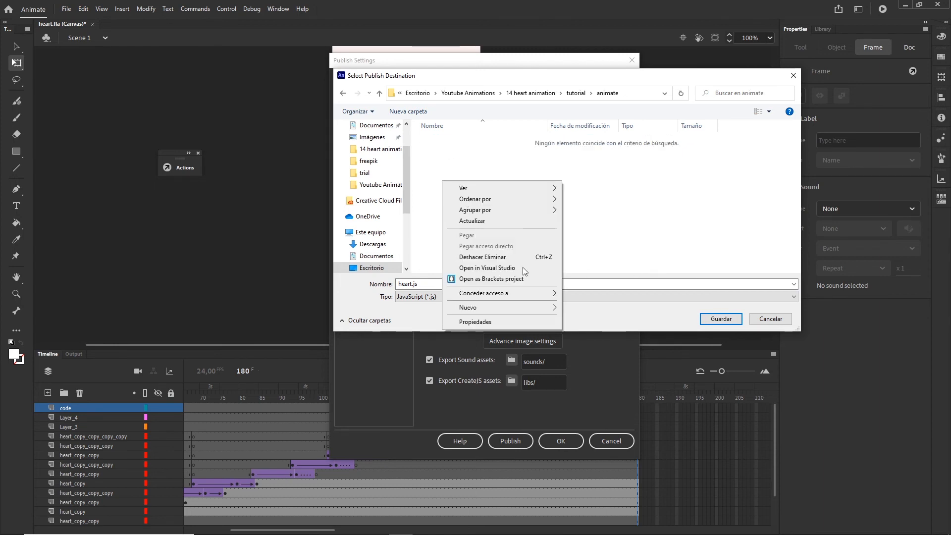
pyautogui.moveTo(480, 284)
pyautogui.click(672, 286)
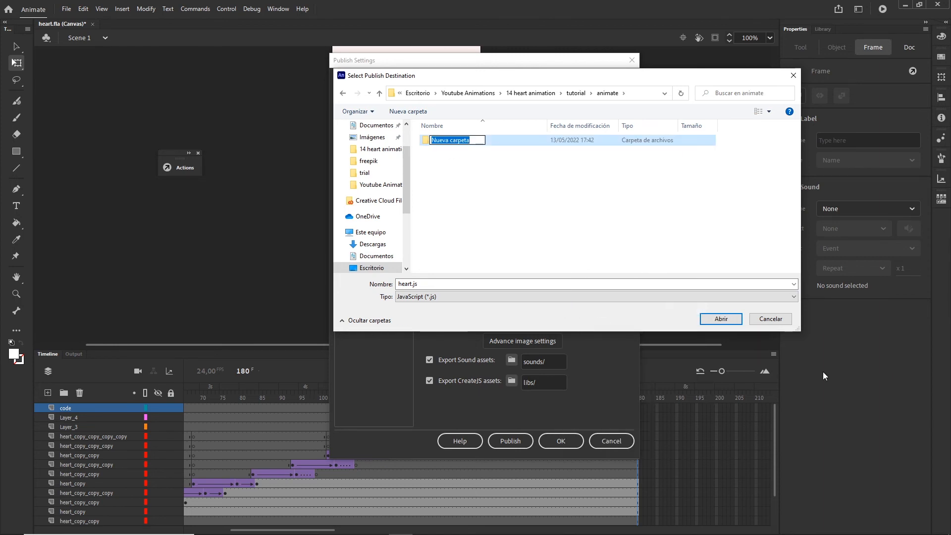
pyautogui.write('index')
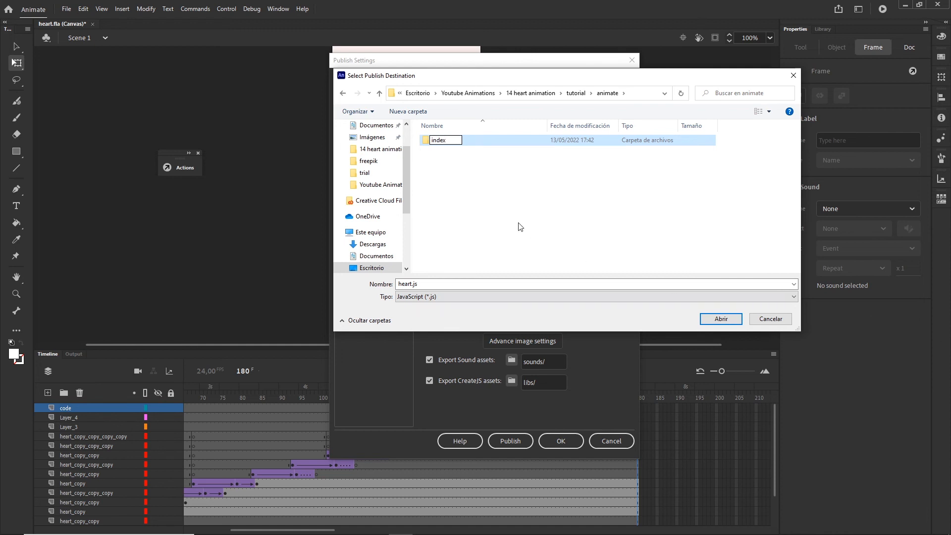
pyautogui.doubleClick(439, 140)
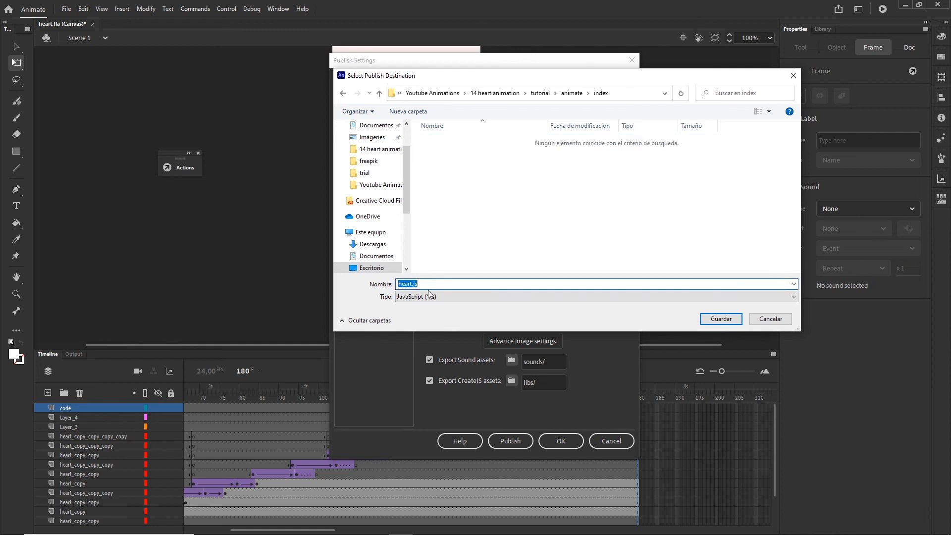
pyautogui.write('index')
pyautogui.click(721, 319)
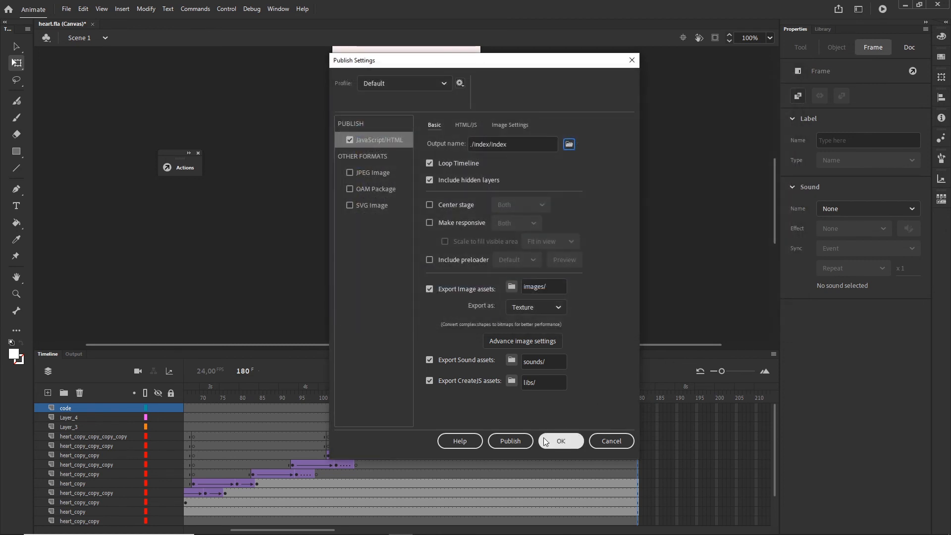
pyautogui.click(559, 442)
# - Publish the animation, inspect the published files in the index folder in File Explorer, and return to Animate
pyautogui.click(66, 9)
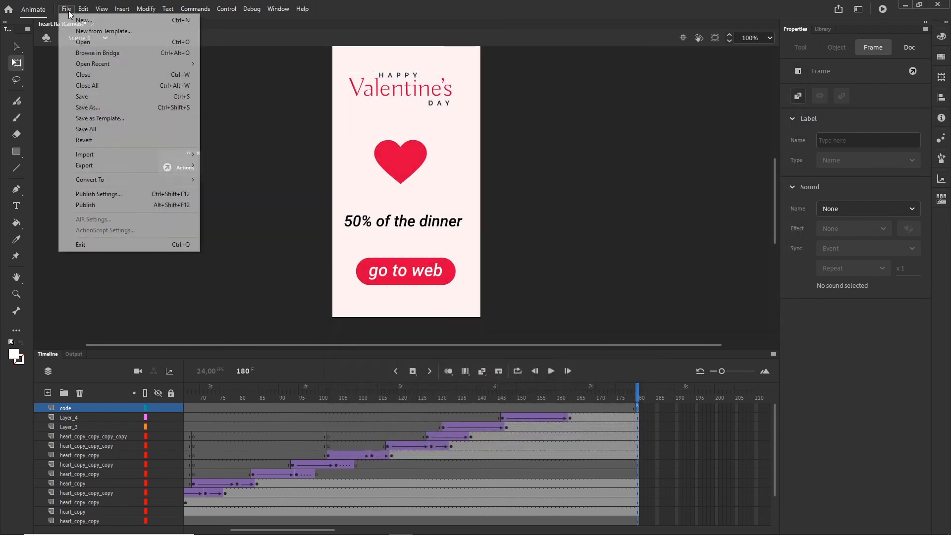
pyautogui.click(82, 204)
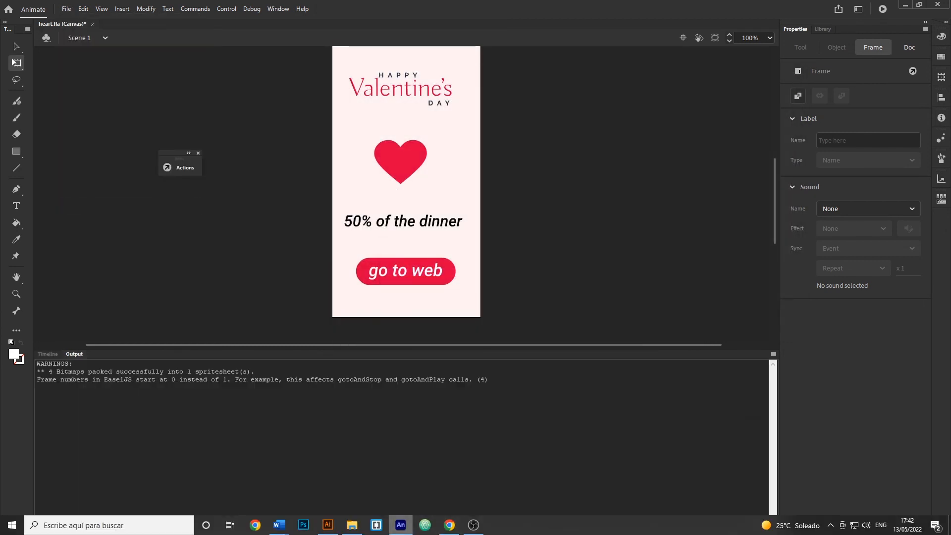
pyautogui.click(347, 530)
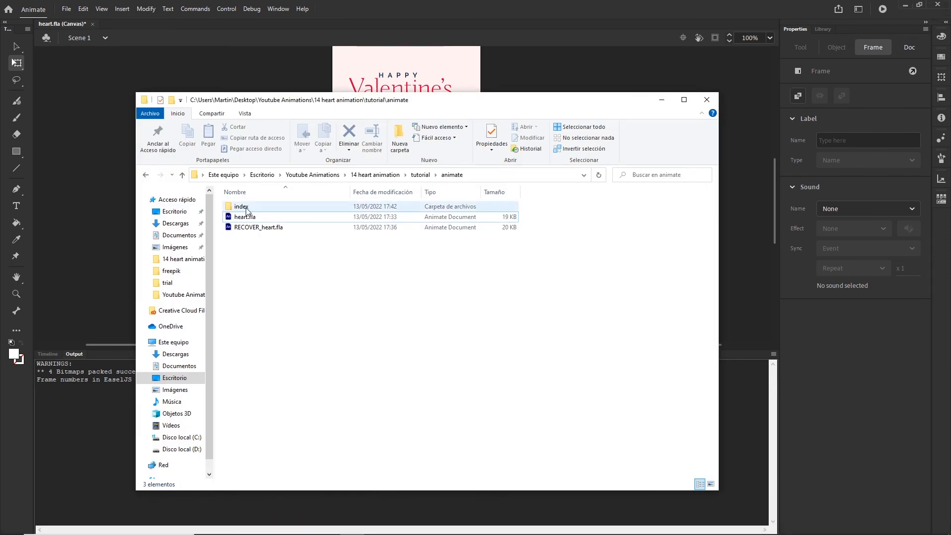
pyautogui.doubleClick(236, 208)
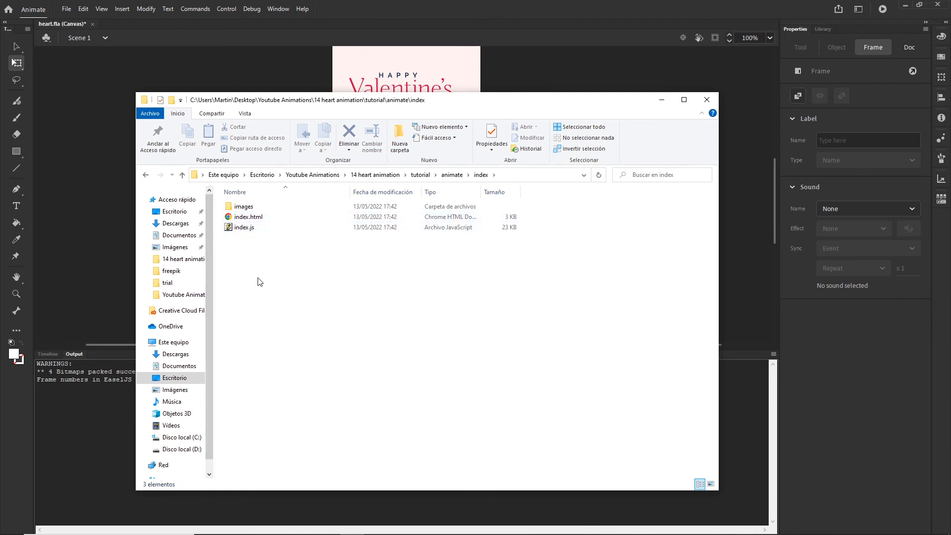
pyautogui.click(51, 59)
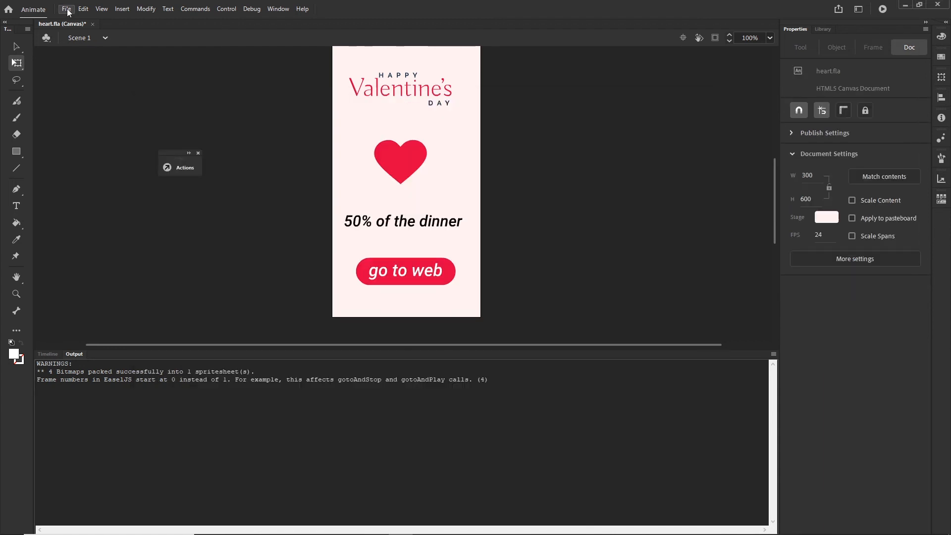
# - Disable Hosted Libraries in the HTML/JS publish settings and accept the change
pyautogui.click(66, 9)
pyautogui.click(98, 195)
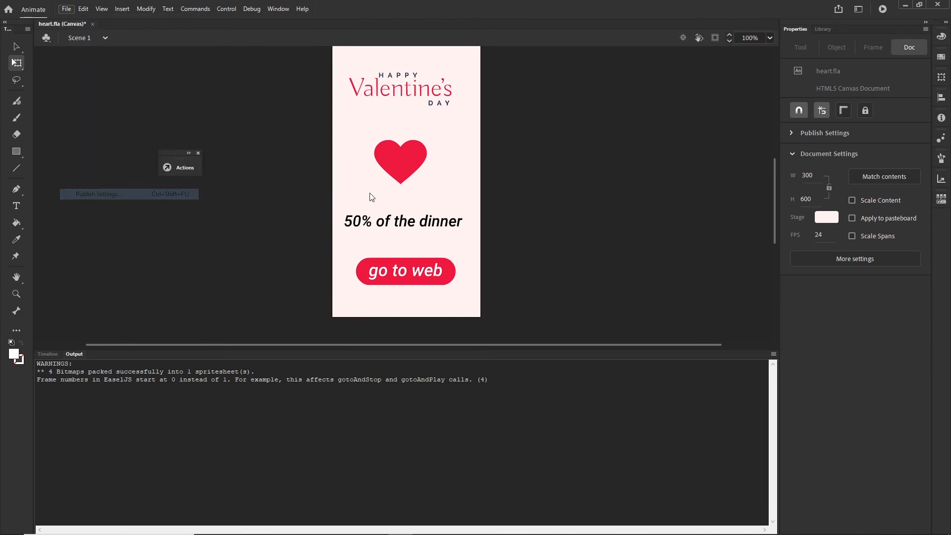
pyautogui.click(466, 125)
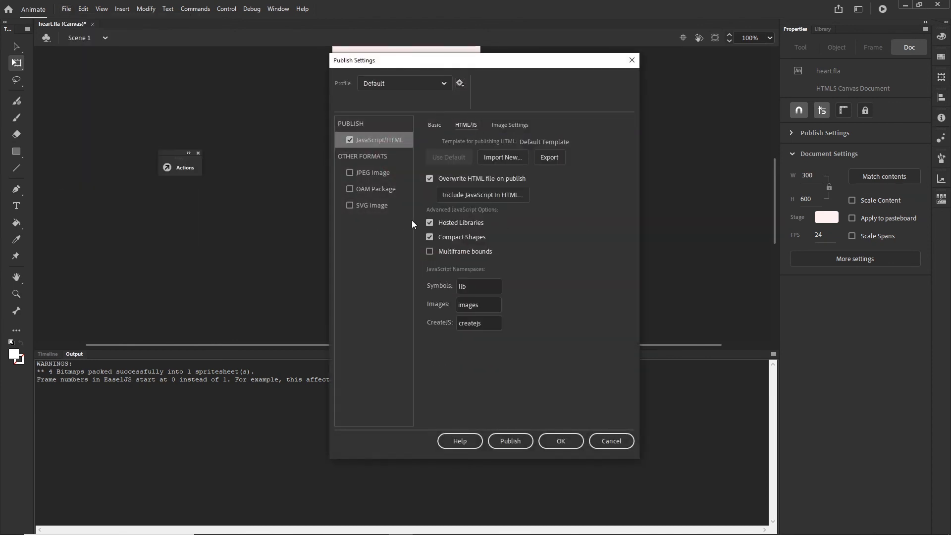
pyautogui.click(429, 223)
pyautogui.click(560, 441)
# - Publish the animation again and inspect the index folder and the sprite image in its images subfolder in File Explorer
pyautogui.click(66, 9)
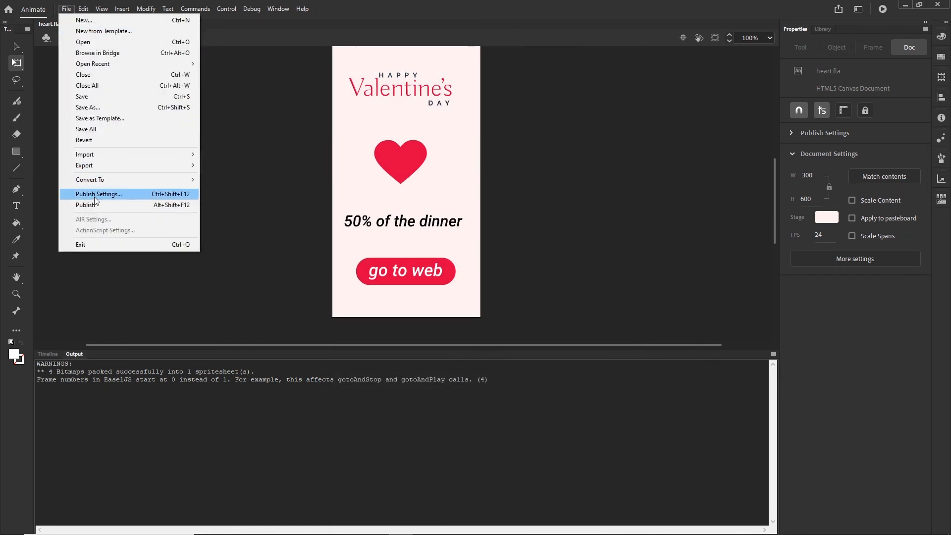
pyautogui.click(141, 205)
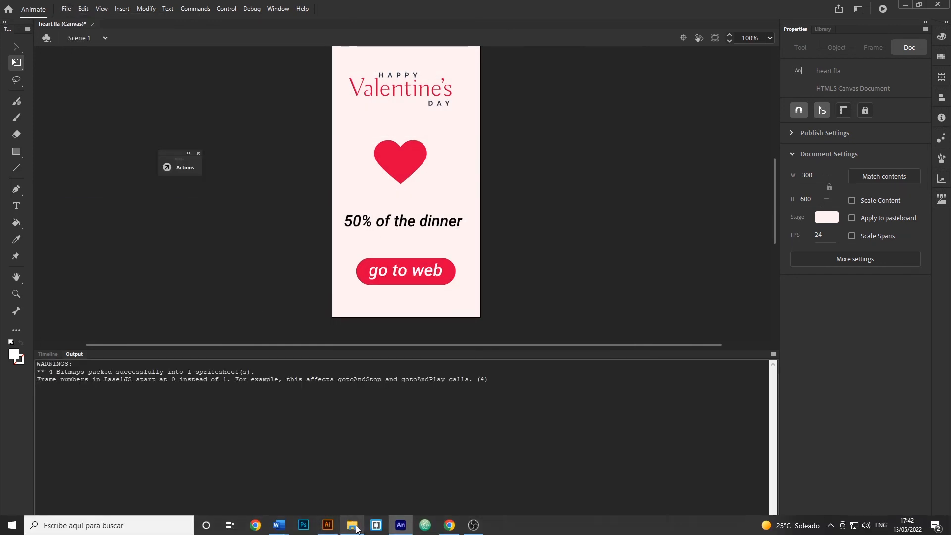
pyautogui.click(351, 529)
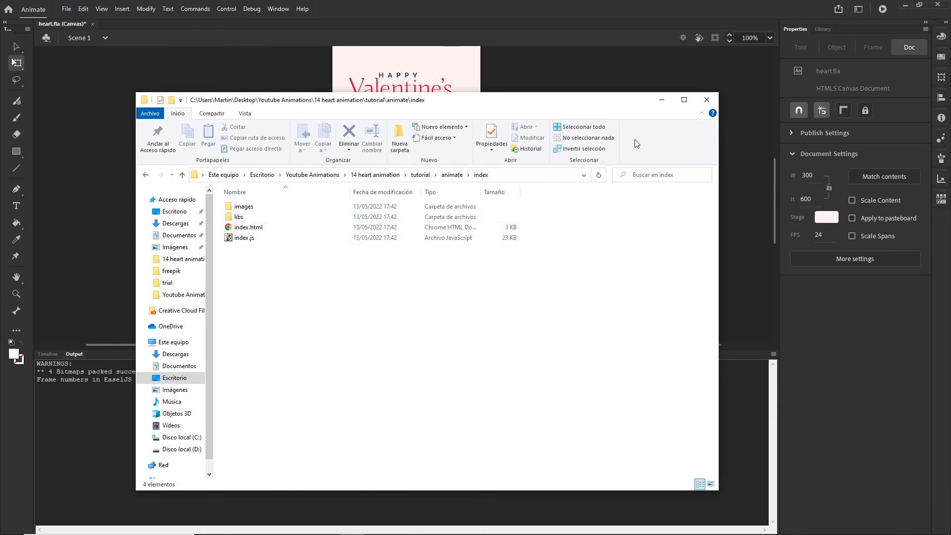
pyautogui.doubleClick(243, 207)
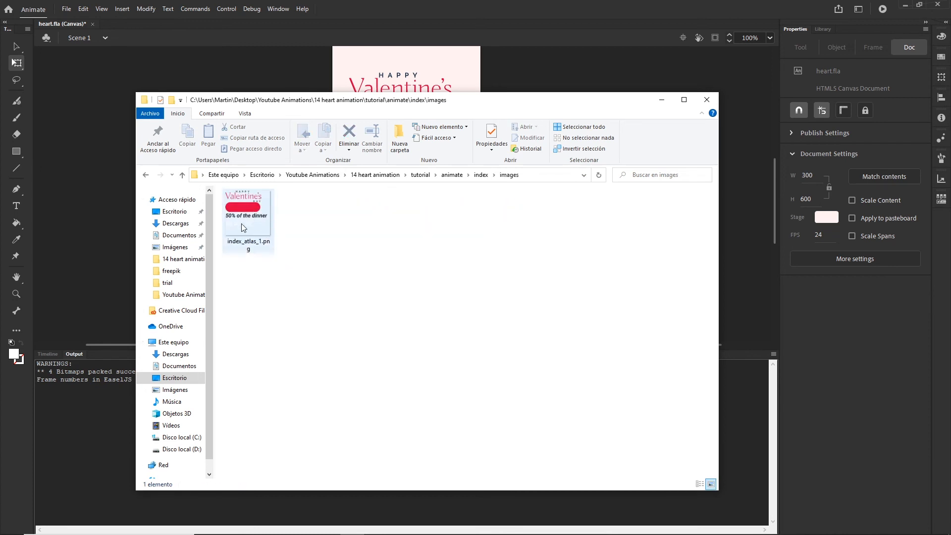
pyautogui.click(249, 250)
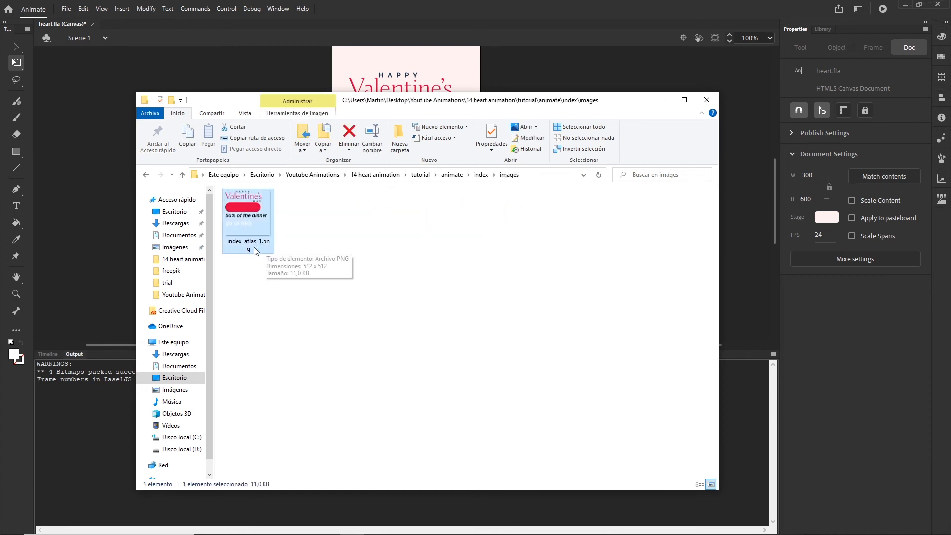
pyautogui.click(662, 99)
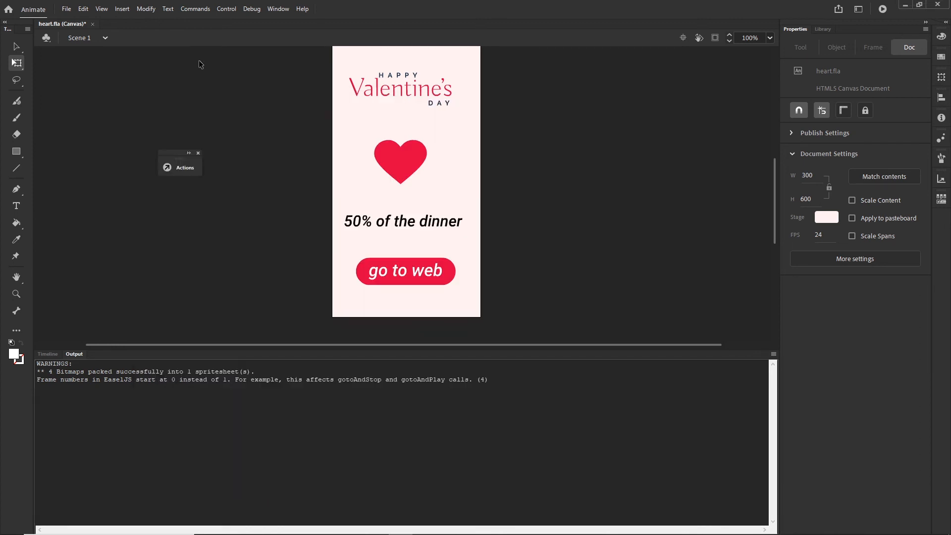
# - Review the available image export formats in the basic publish settings and close the settings without changing anything
pyautogui.click(65, 8)
pyautogui.click(99, 193)
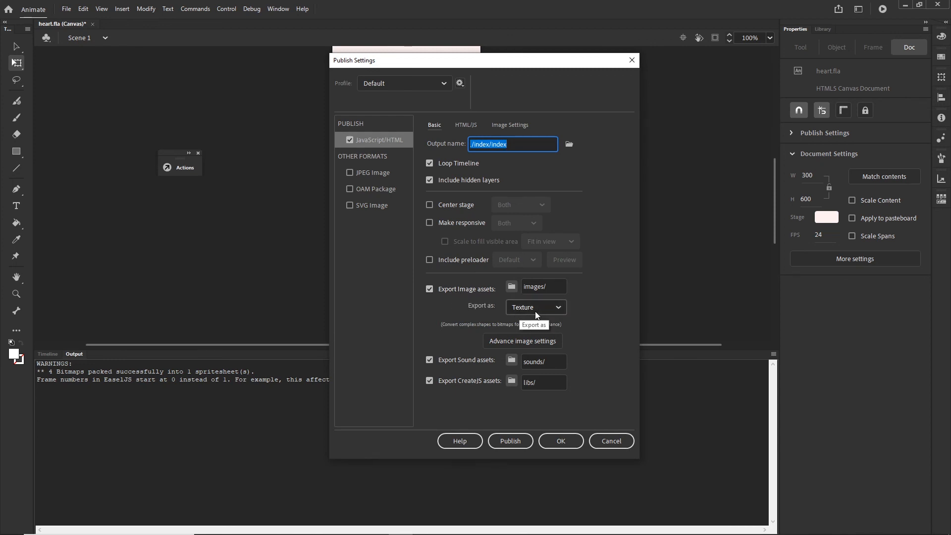
pyautogui.click(561, 309)
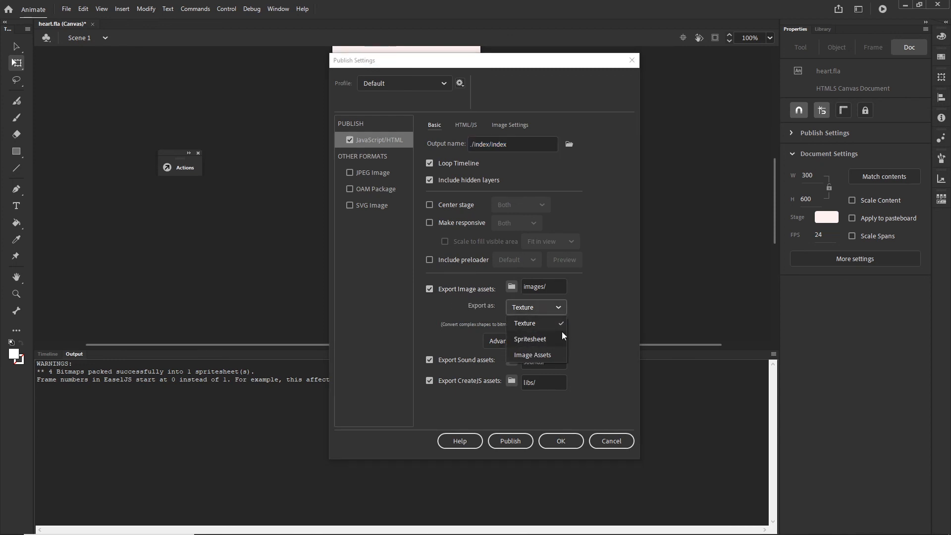
pyautogui.click(590, 322)
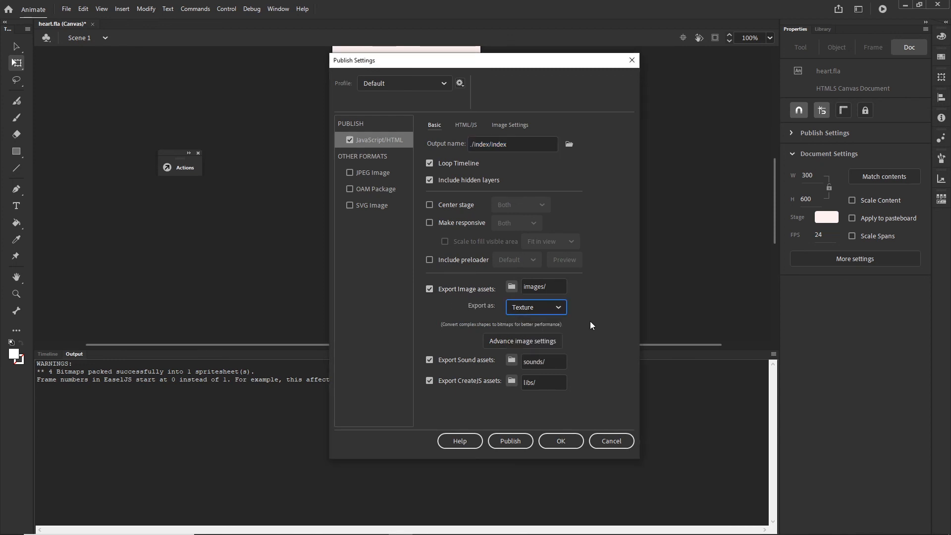
pyautogui.click(612, 441)
# - Switch to Chrome, open the Google Ad Manager HTML5 guidelines from the search results, and copy the example ad.size meta tag
pyautogui.click(48, 354)
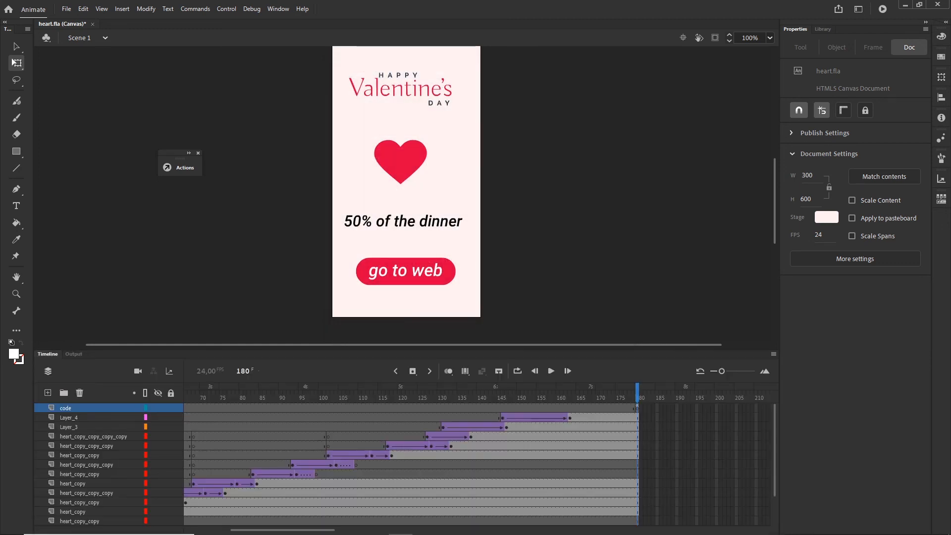
pyautogui.click(449, 525)
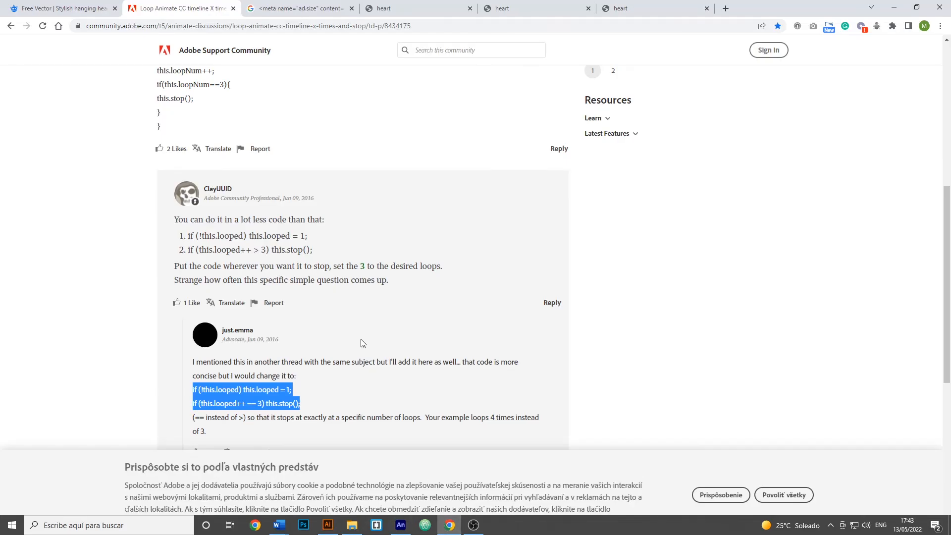
pyautogui.click(297, 9)
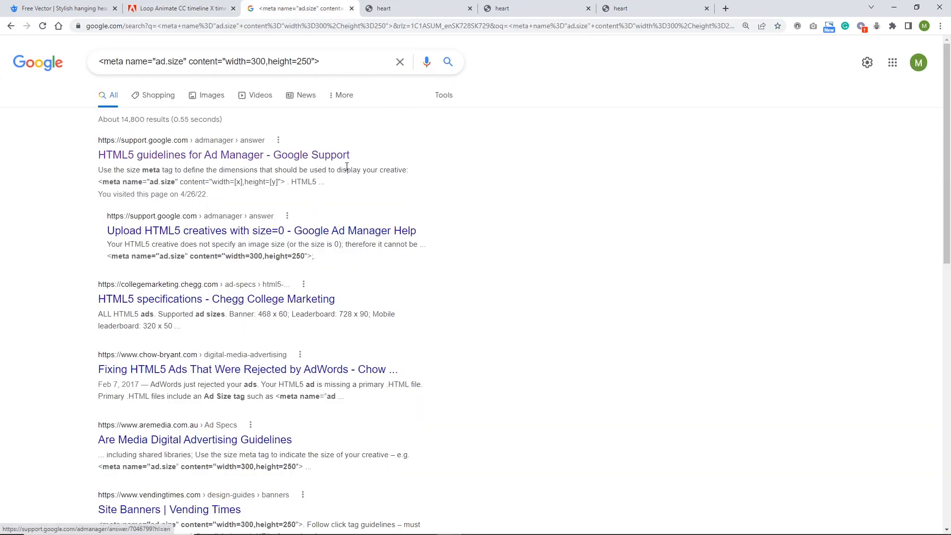
pyautogui.click(277, 156)
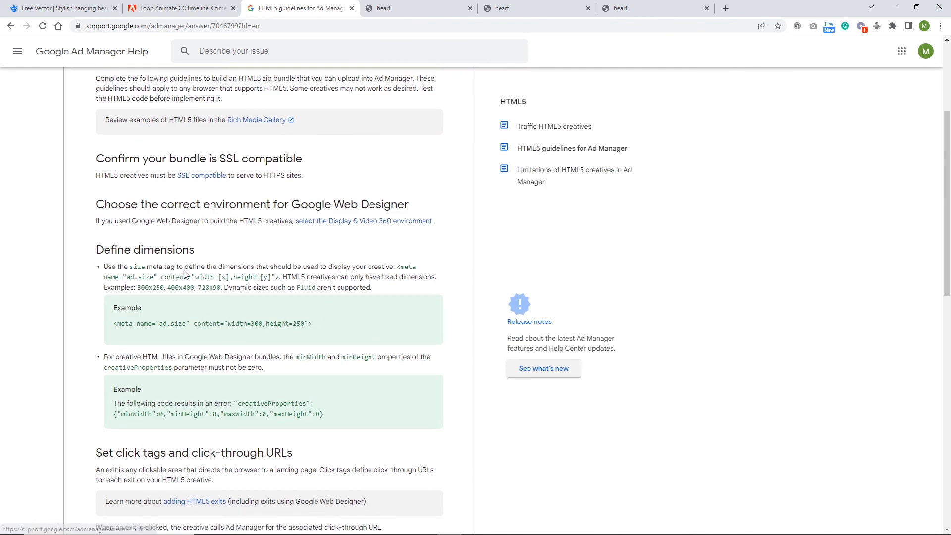
pyautogui.moveTo(315, 329); pyautogui.dragTo(113, 333)
pyautogui.hotkey('ctrl', 'c')
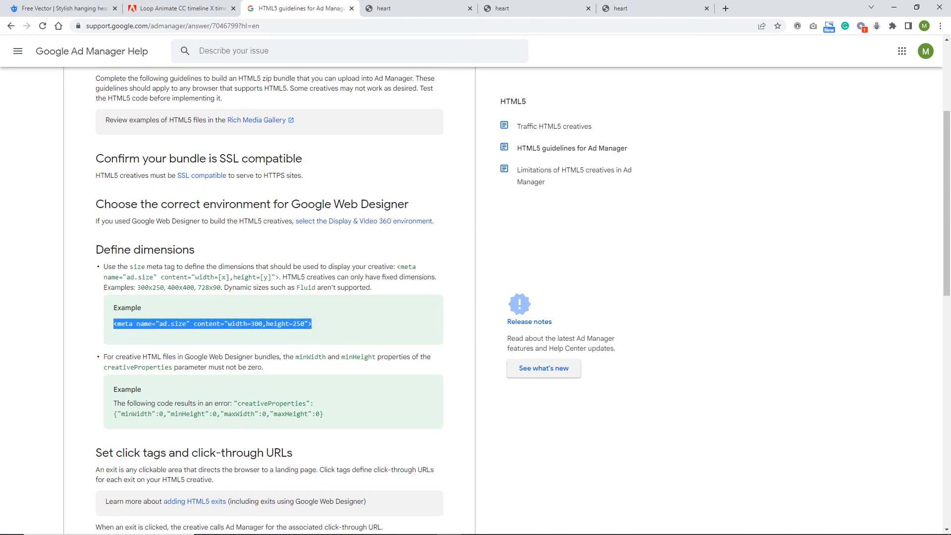
# - Switch to File Explorer, go up to the index folder, and open index.html in Brackets
pyautogui.click(352, 530)
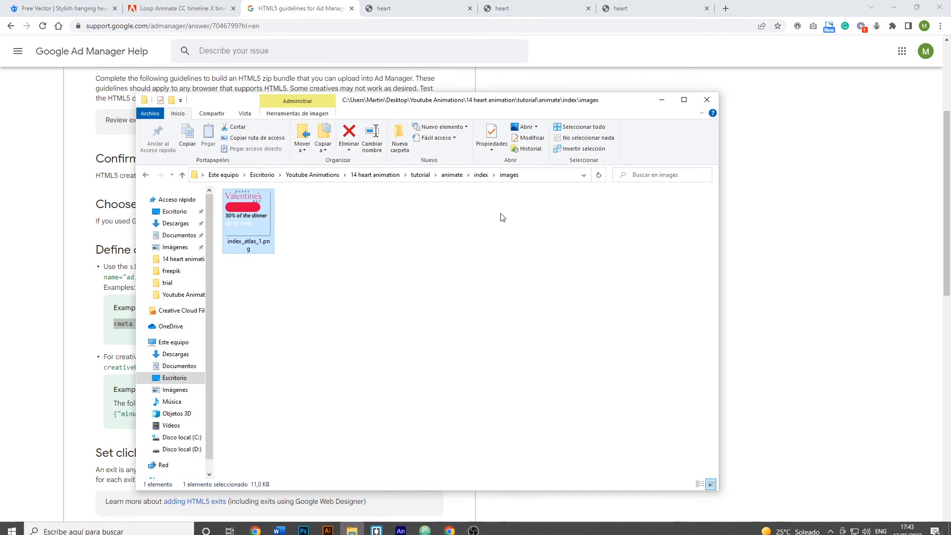
pyautogui.click(481, 175)
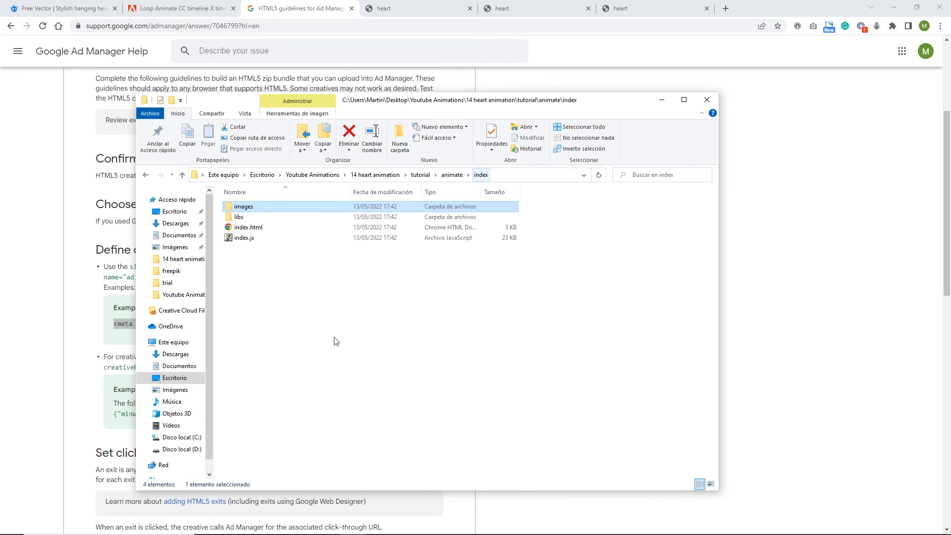
pyautogui.click(279, 293)
pyautogui.rightClick(250, 228)
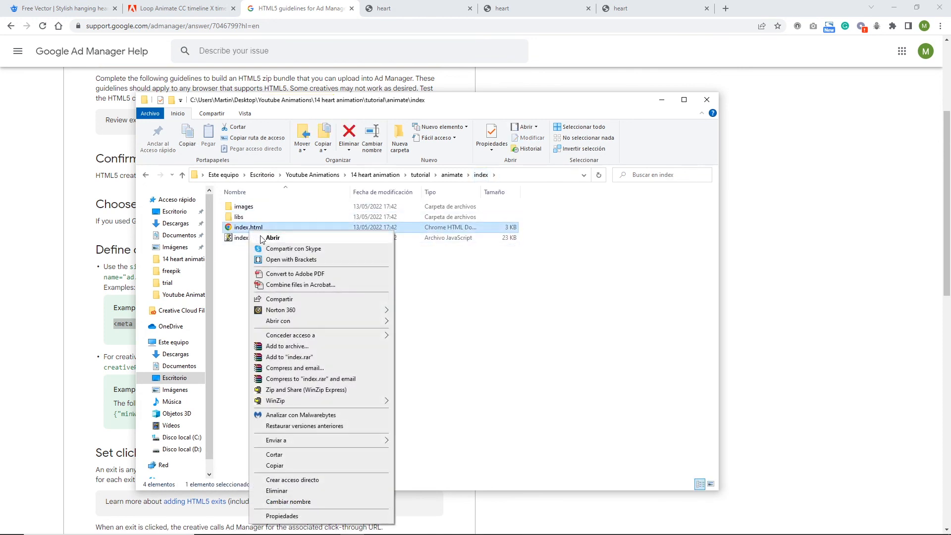
pyautogui.click(308, 261)
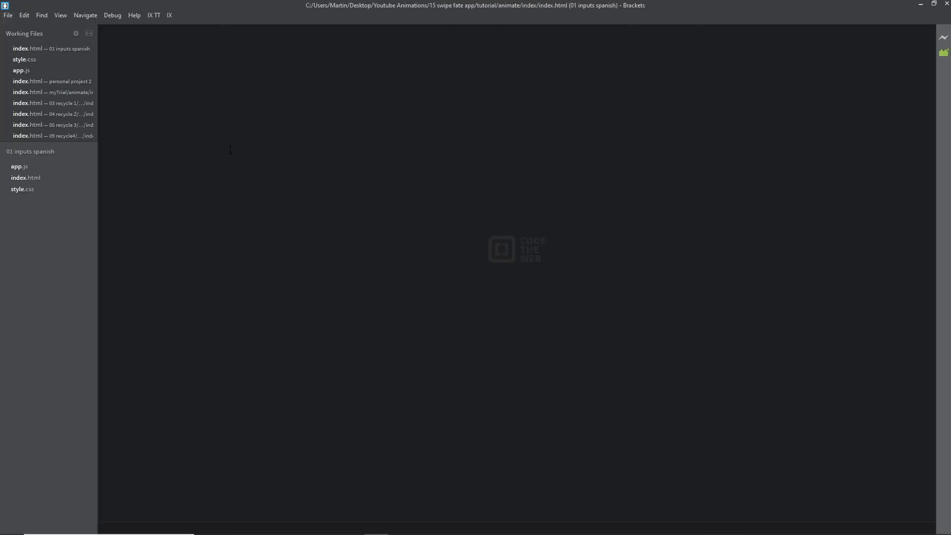
# - Paste the copied ad.size meta tag on a new line below the authoring-tool meta tag and remove its indentation
pyautogui.moveTo(163, 126); pyautogui.dragTo(139, 127)
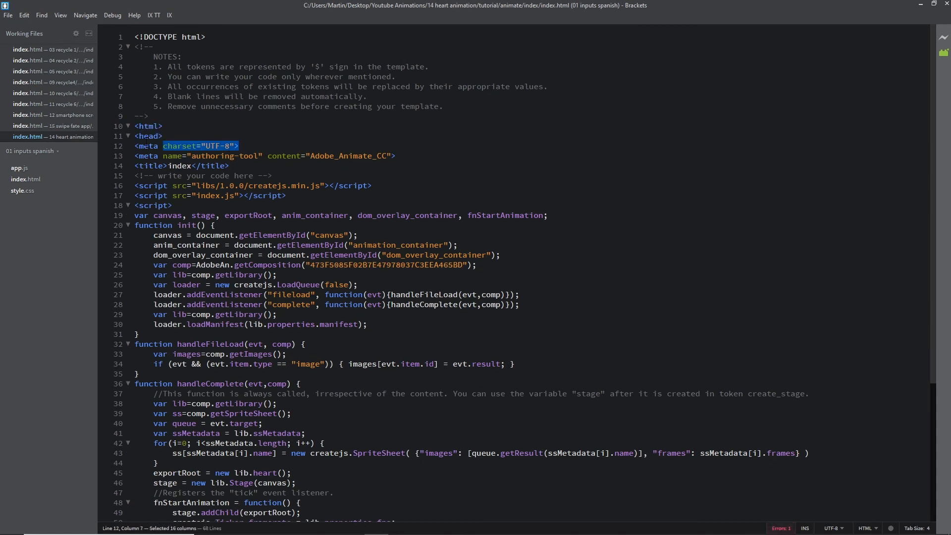
pyautogui.moveTo(239, 147); pyautogui.dragTo(135, 146)
pyautogui.moveTo(399, 156); pyautogui.dragTo(135, 156)
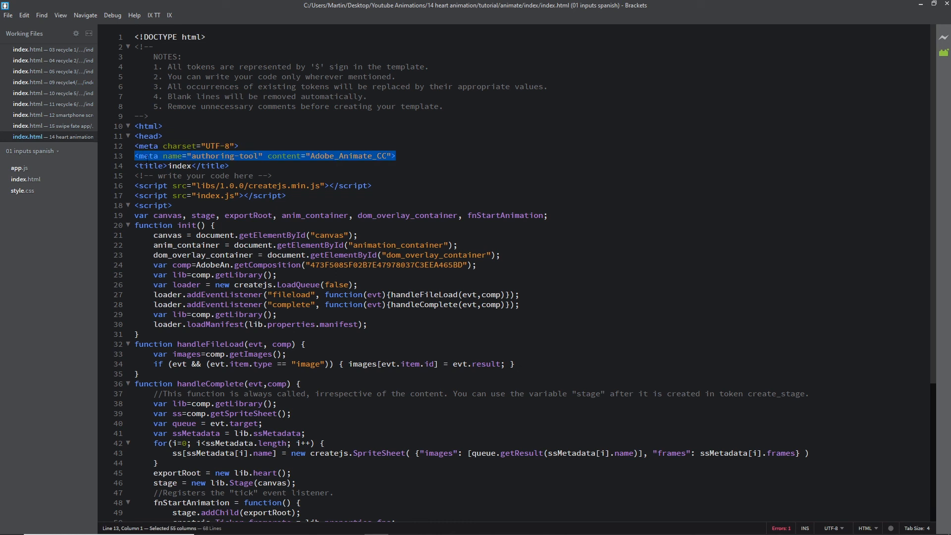
pyautogui.click(401, 157)
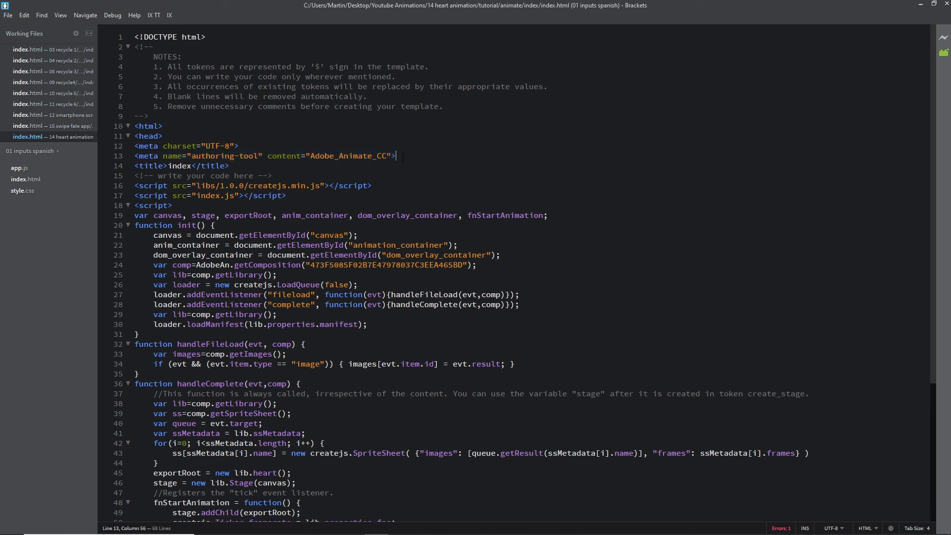
pyautogui.press('Return')
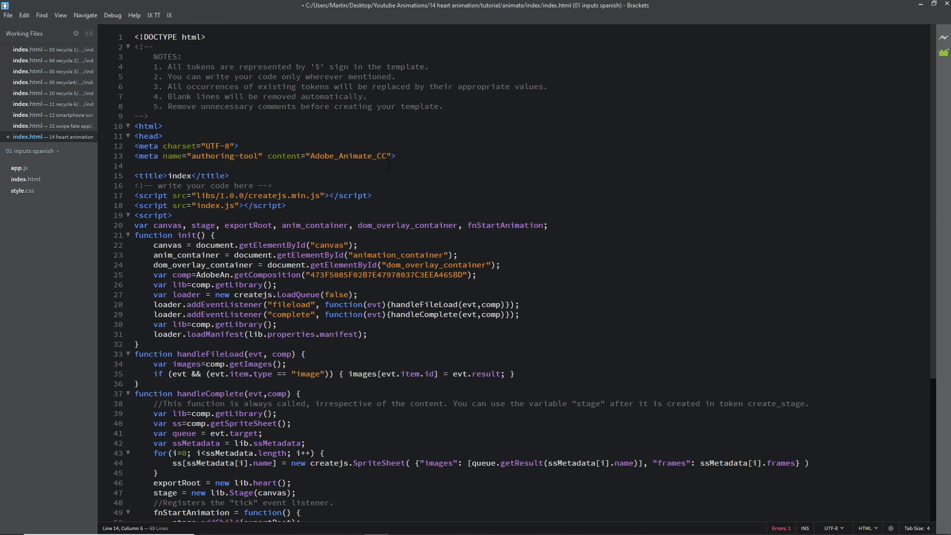
pyautogui.hotkey('ctrl', 'v')
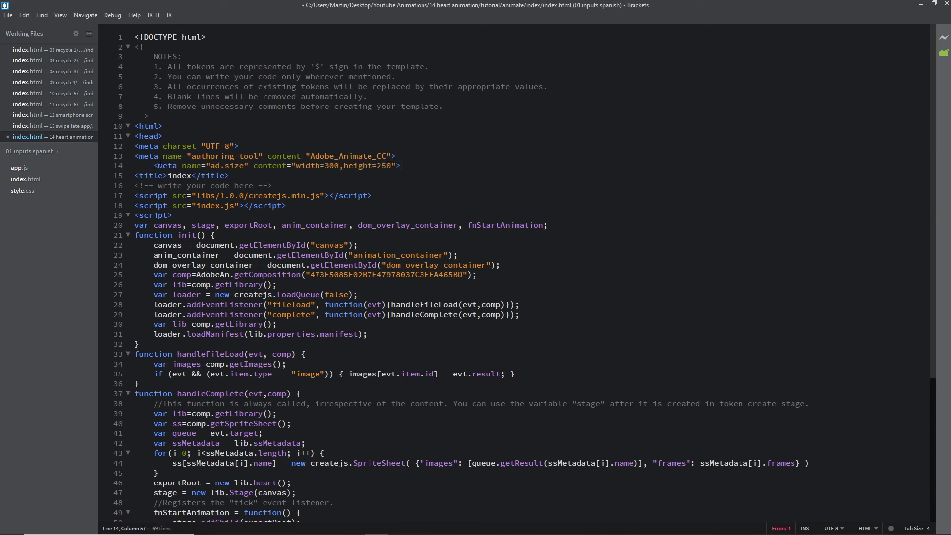
pyautogui.click(154, 166)
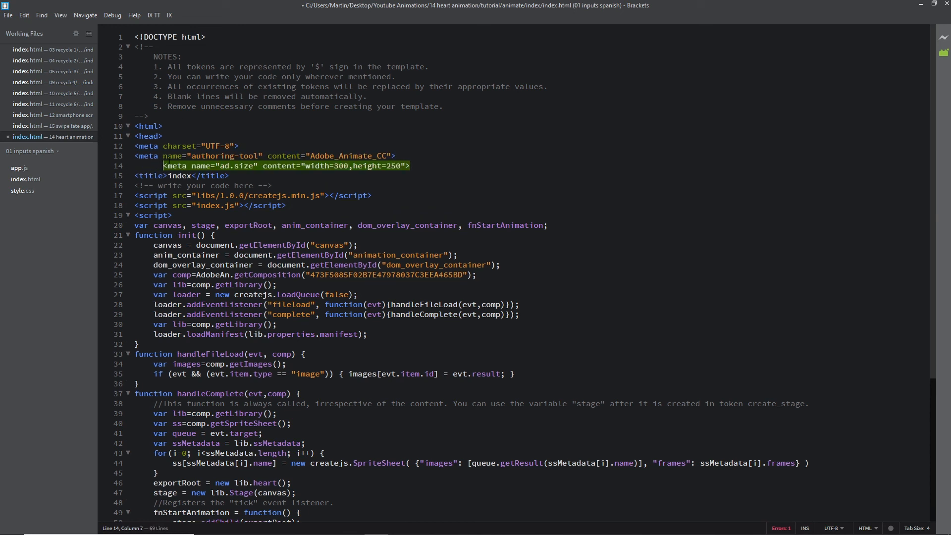
pyautogui.press('BackSpace')
pyautogui.press('BackSpace')
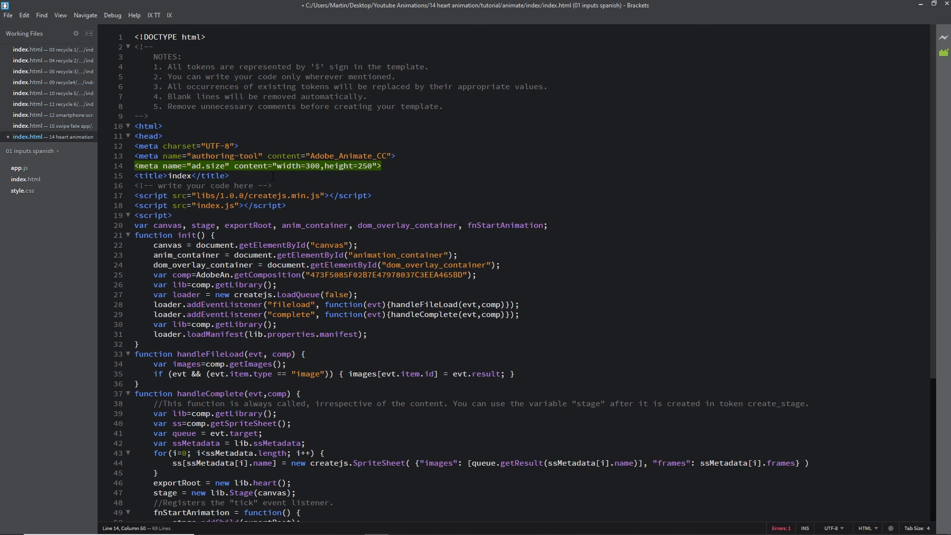
# - Set the height in the ad.size meta tag to 600, save index.html, and close Brackets
pyautogui.press('BackSpace')
pyautogui.press('BackSpace')
pyautogui.write('^')
pyautogui.press('BackSpace')
pyautogui.write('60')
pyautogui.hotkey('ctrl', 's')
pyautogui.click(947, 3)
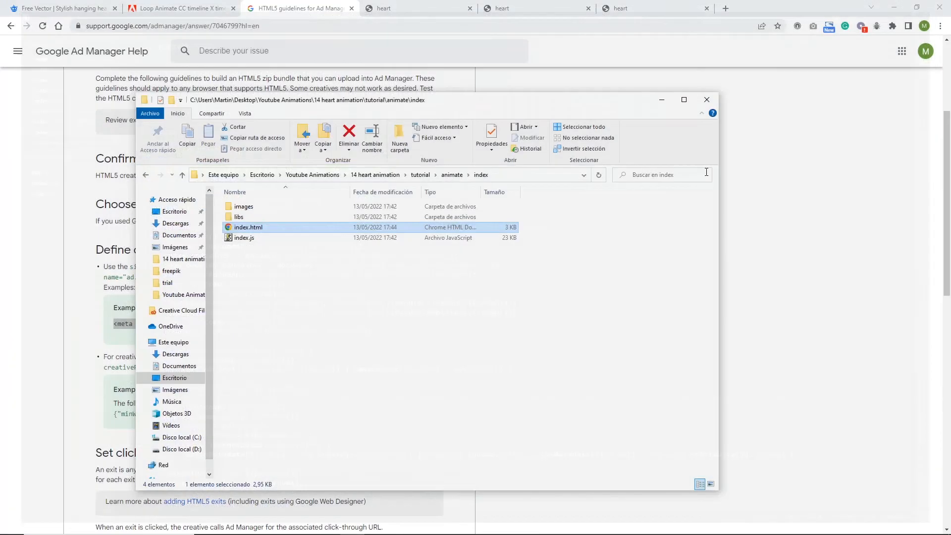
# - Go up to the animate folder and compress the index folder into a zip archive
pyautogui.click(145, 176)
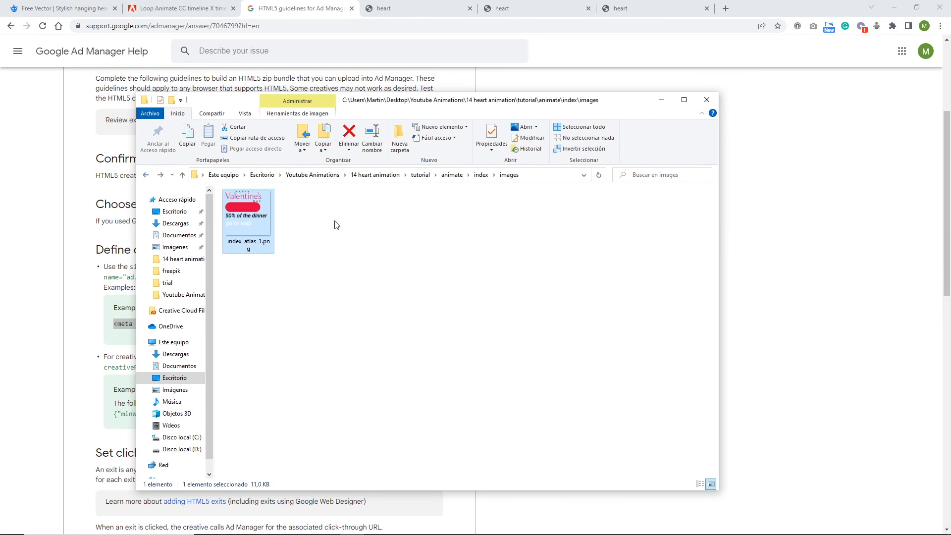
pyautogui.click(481, 176)
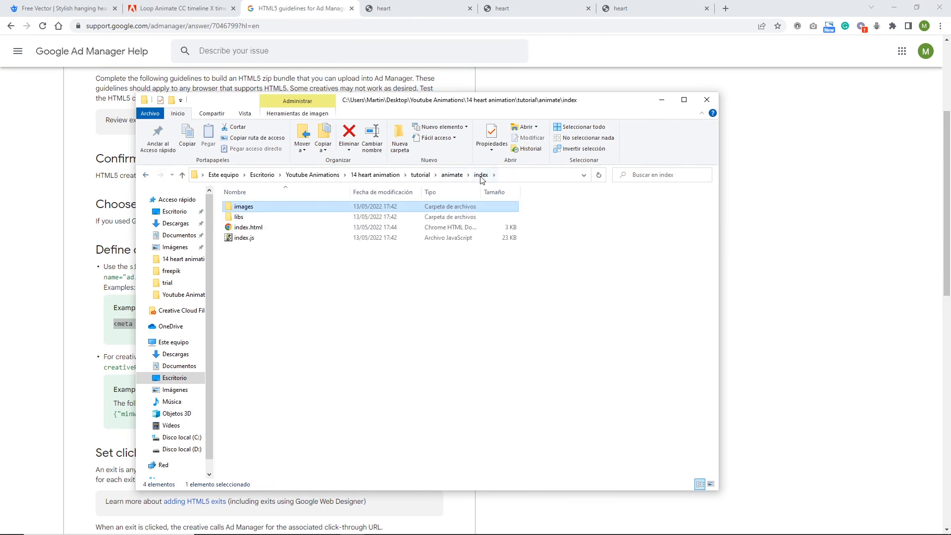
pyautogui.click(452, 175)
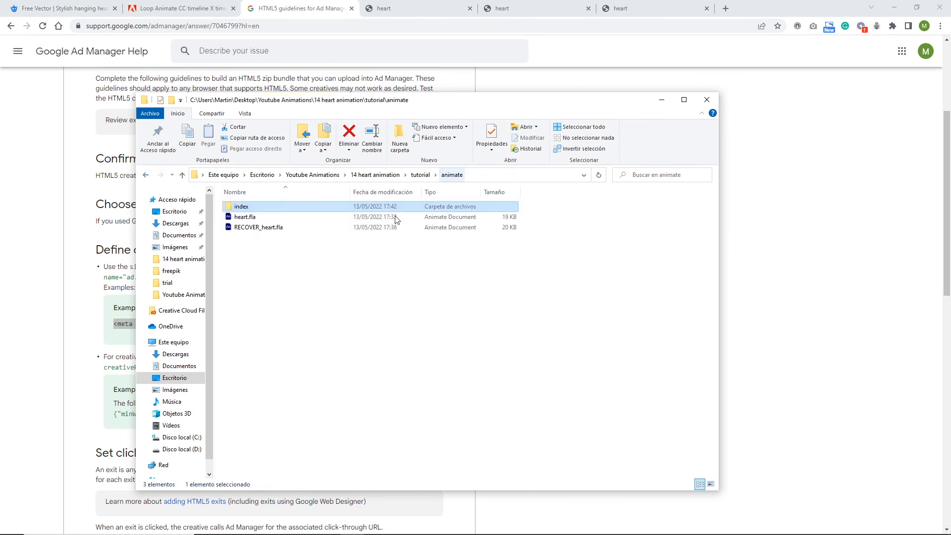
pyautogui.rightClick(241, 205)
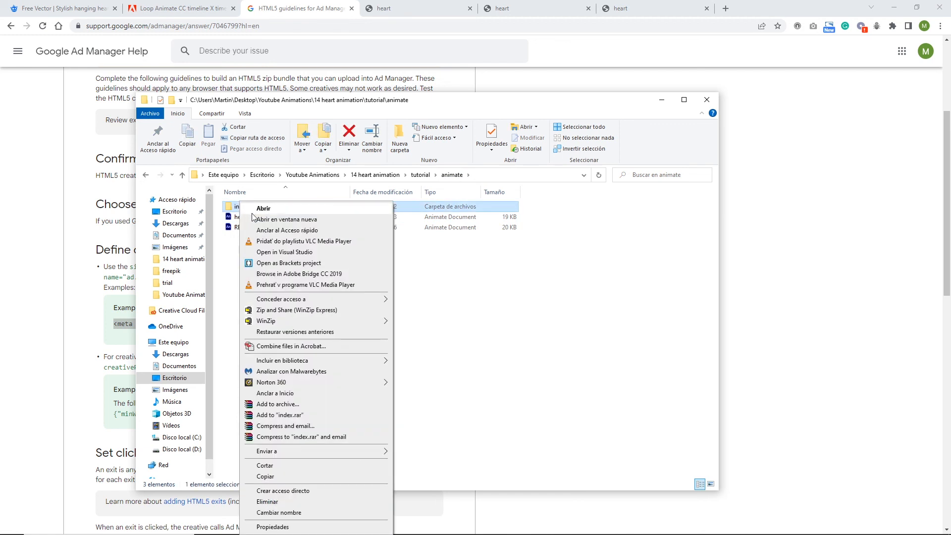
pyautogui.moveTo(331, 451)
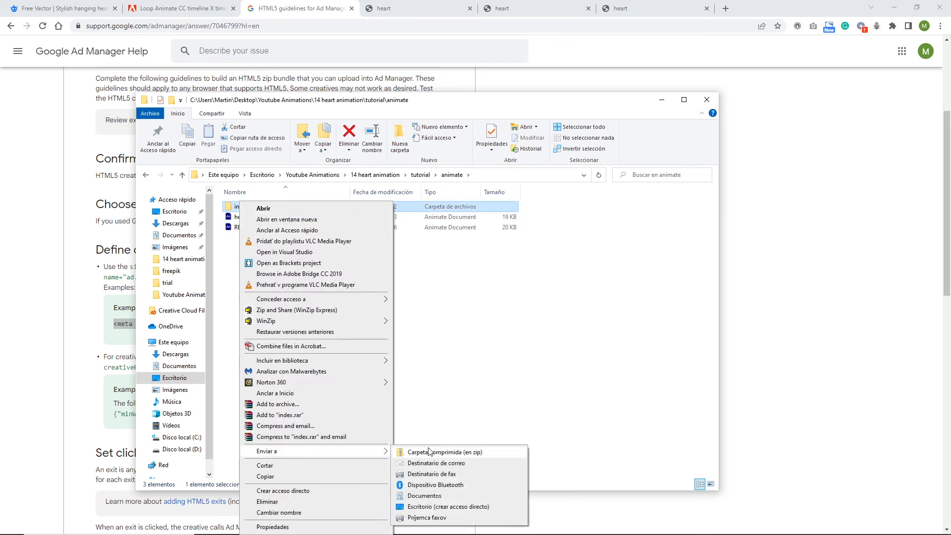
pyautogui.click(466, 452)
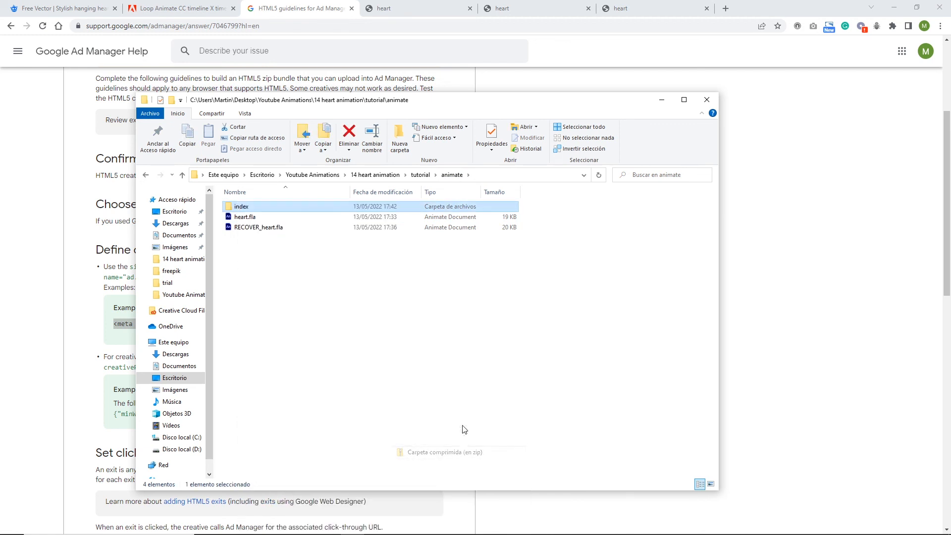
pyautogui.click(270, 296)
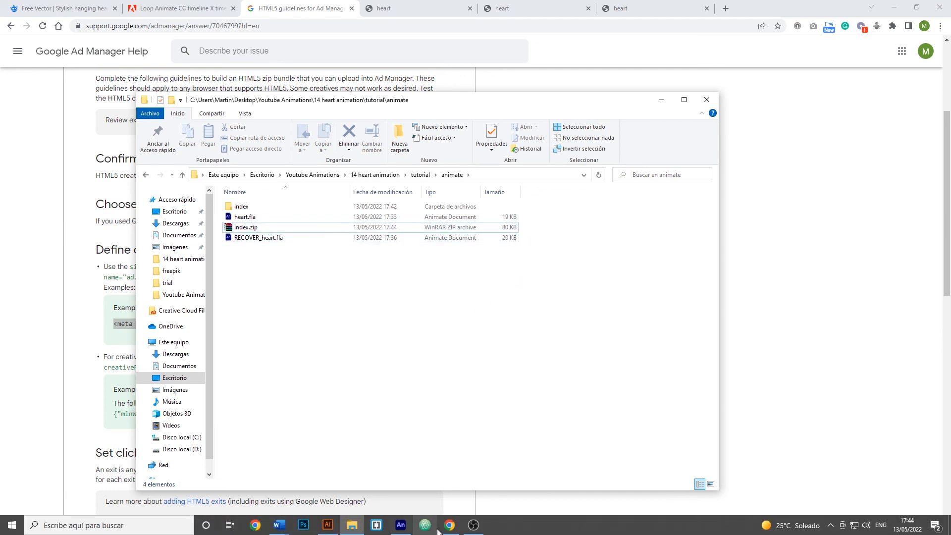
# - Bring Chrome to the front, and return to the heart.fla document in Animate
pyautogui.click(450, 525)
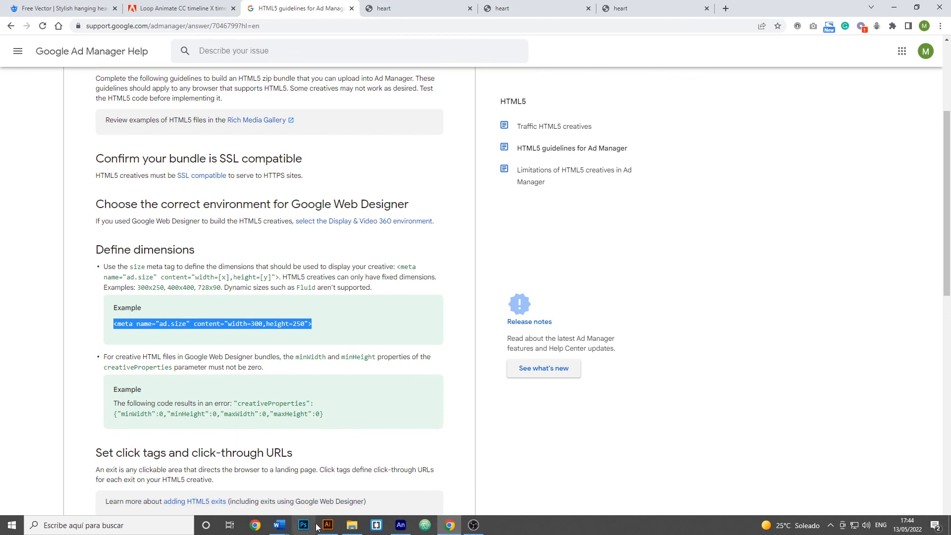
pyautogui.moveTo(327, 528)
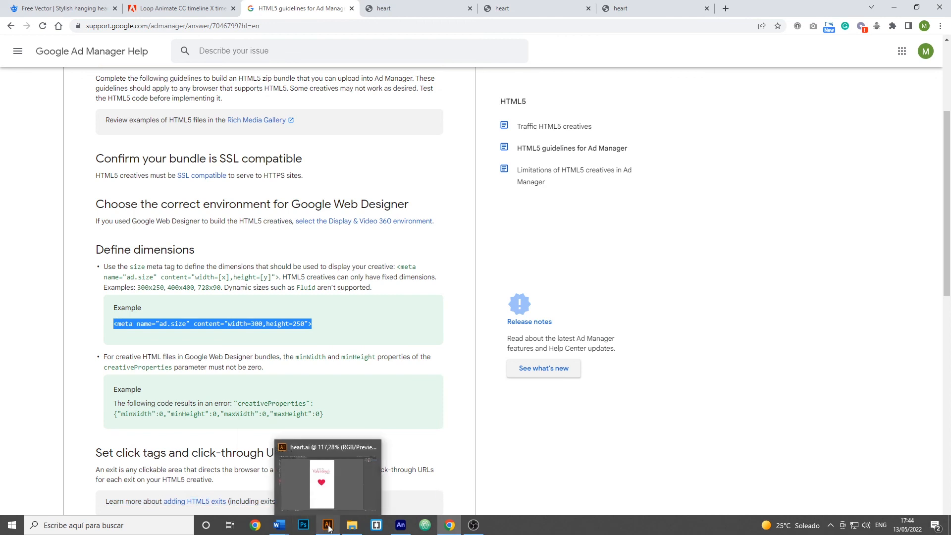
pyautogui.click(401, 525)
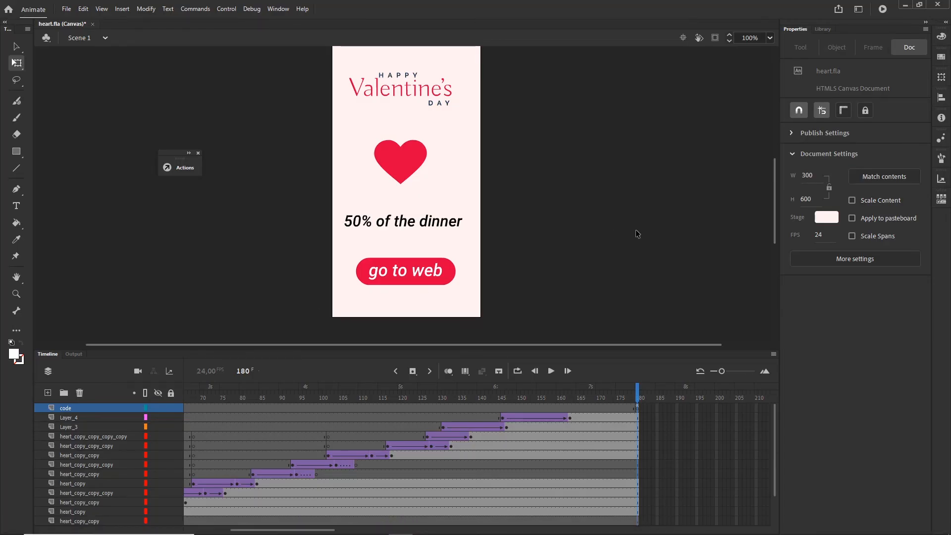